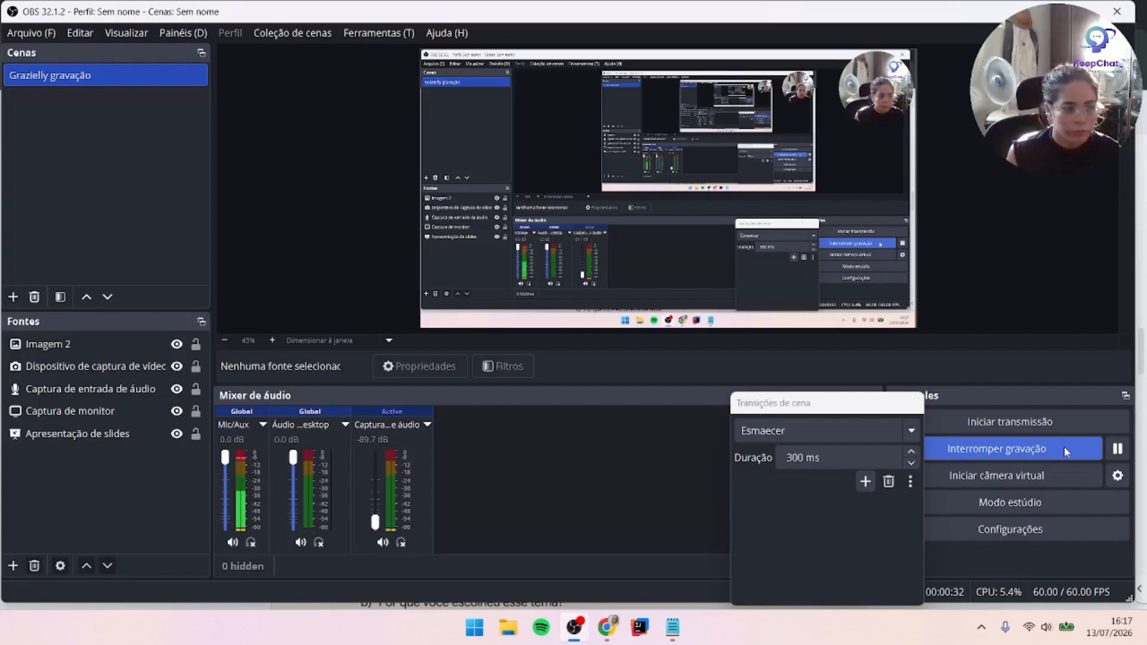
Switch to the Atividade 2 document in Chrome and read the guided-construction instructions from Orientações through 2.1 Tema and 2.2 Fontes
{"action": "key", "text": "alt+Tab"}
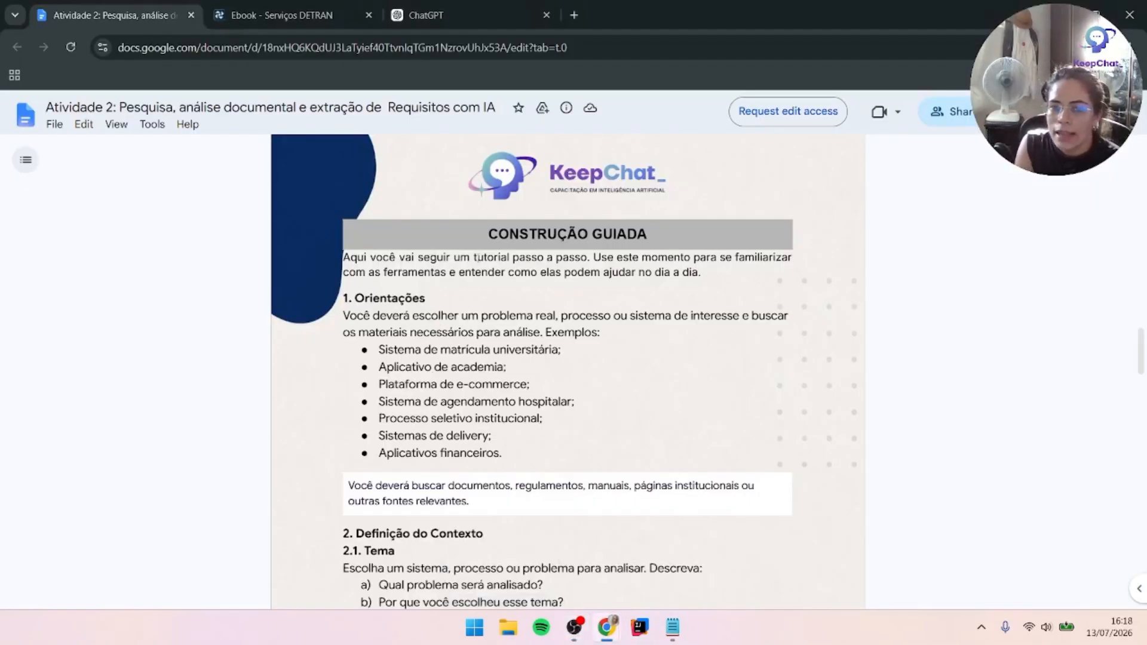
{"action": "scroll", "coordinate": [488, 256], "scroll_direction": "down", "scroll_amount": 2}
{"action": "scroll", "coordinate": [485, 256], "scroll_direction": "up", "scroll_amount": 2}
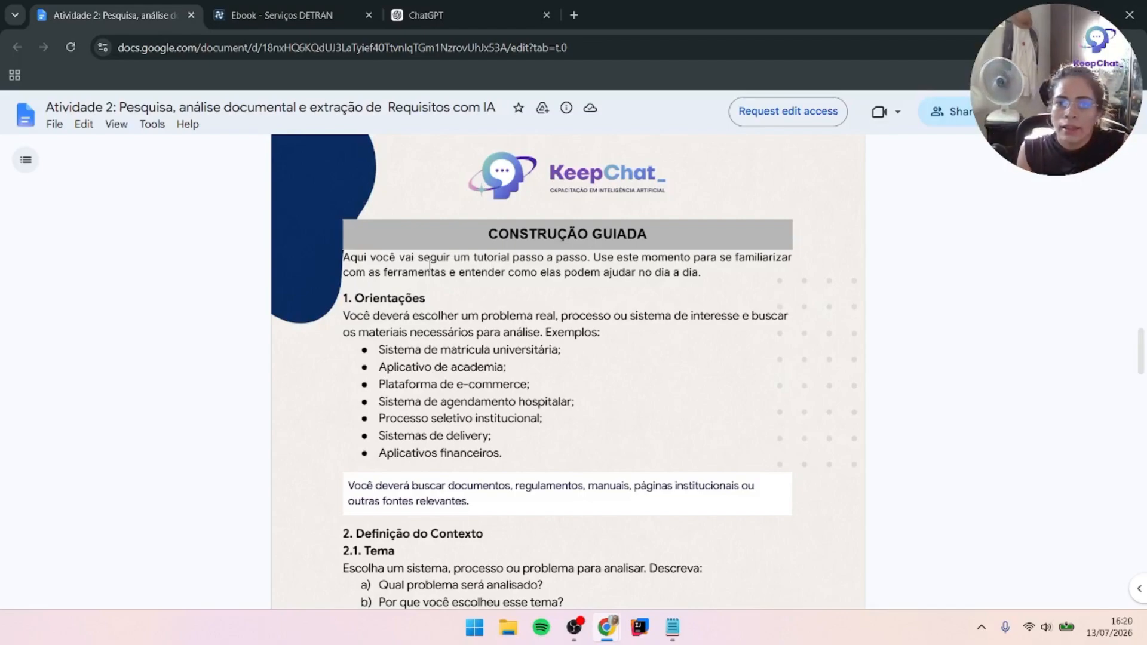
{"action": "scroll", "coordinate": [429, 267], "scroll_direction": "down", "scroll_amount": 4}
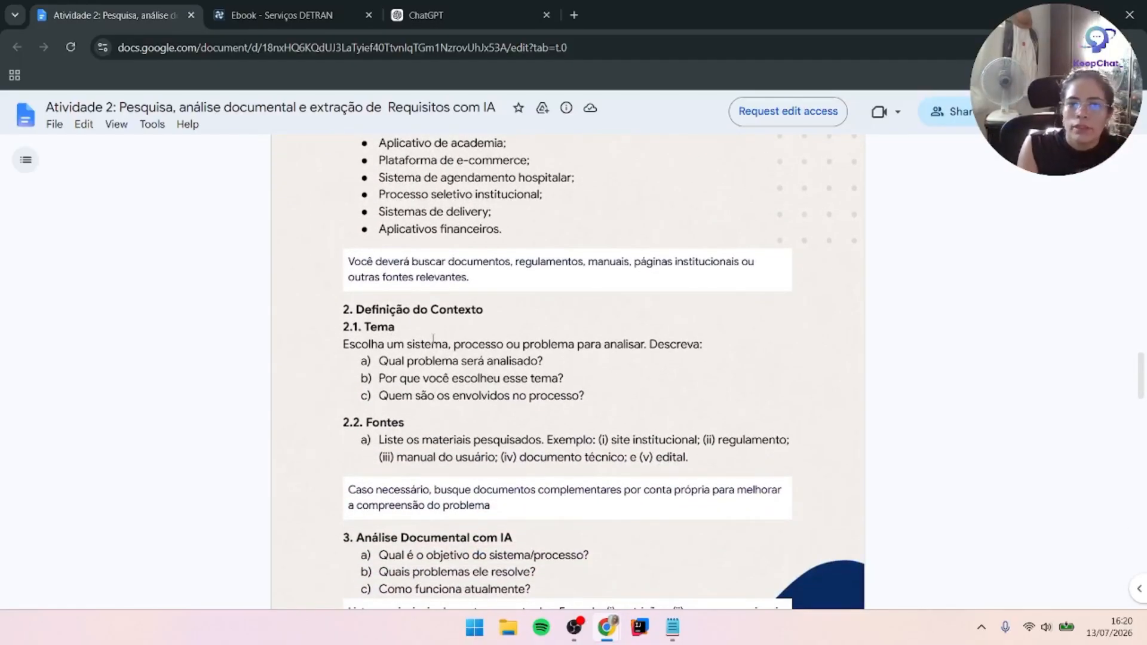
{"action": "triple_click", "coordinate": [460, 361]}
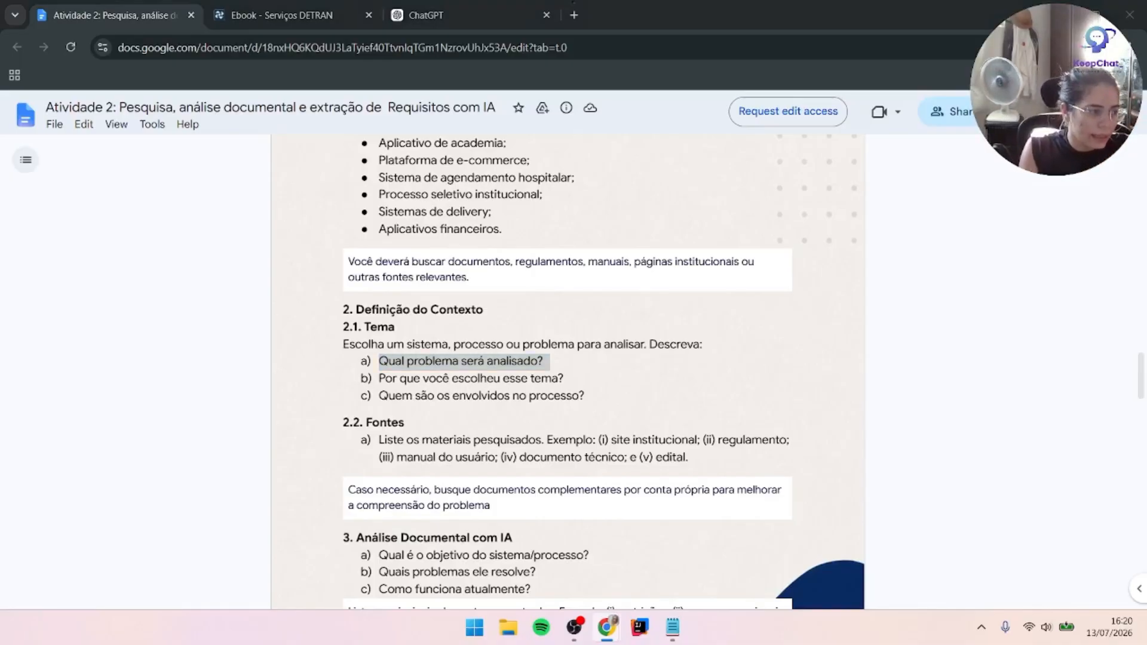
{"action": "left_click", "coordinate": [167, 279]}
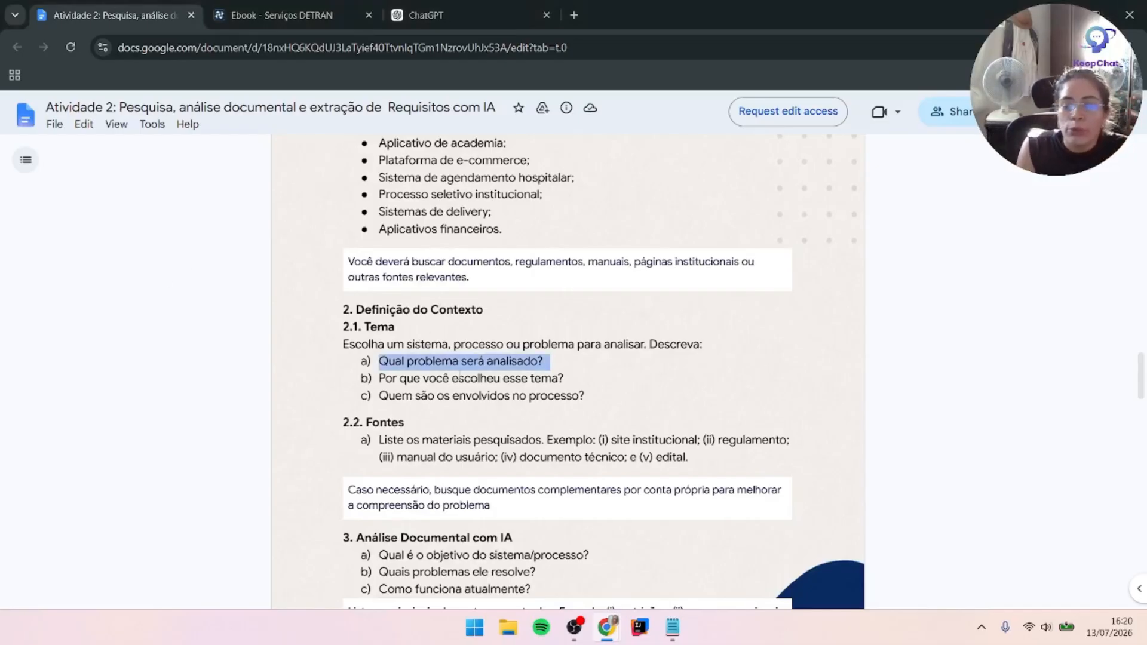
{"action": "left_click_drag", "start_coordinate": [395, 396], "coordinate": [589, 394]}
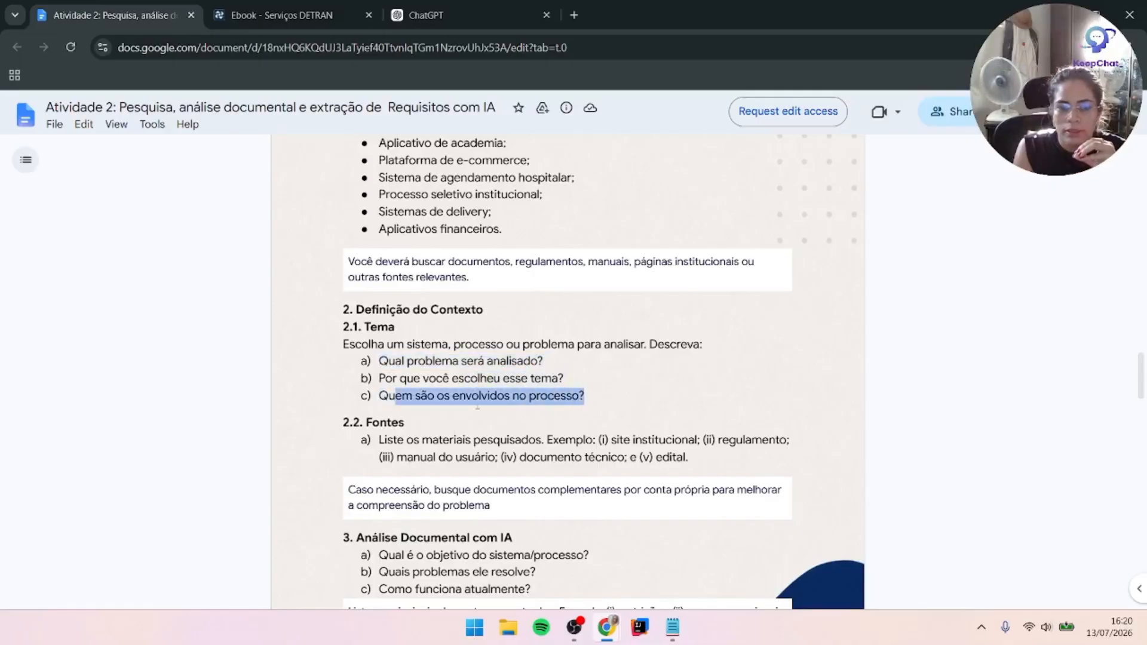
{"action": "left_click", "coordinate": [391, 362]}
{"action": "left_click_drag", "start_coordinate": [444, 396], "coordinate": [590, 397]}
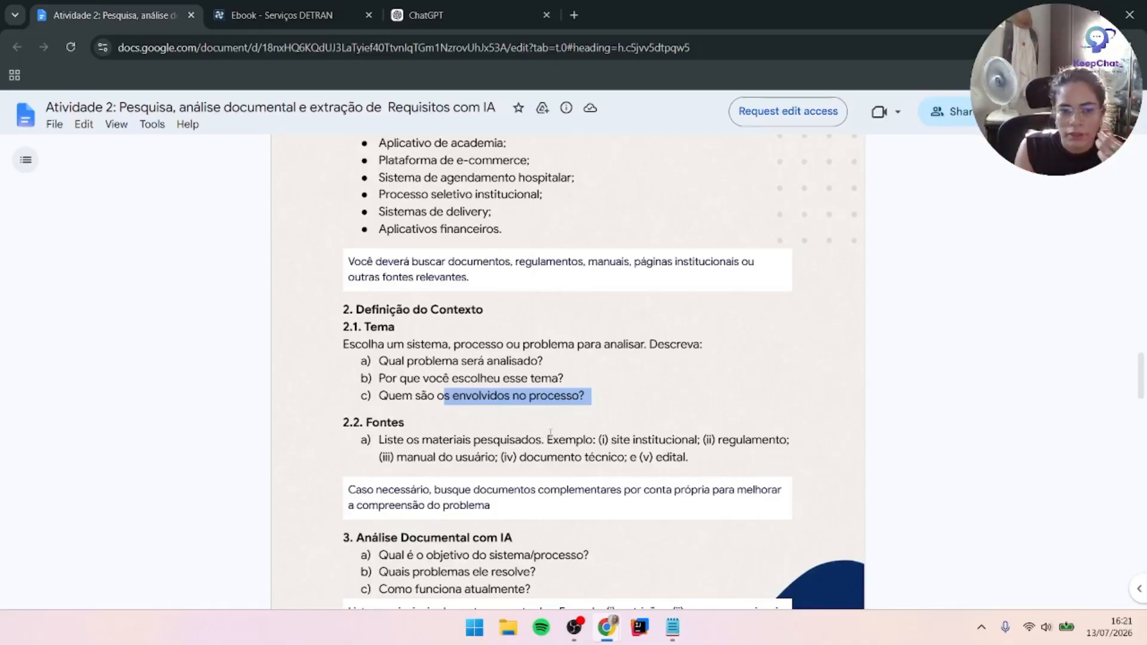
{"action": "left_click_drag", "start_coordinate": [385, 440], "coordinate": [751, 439]}
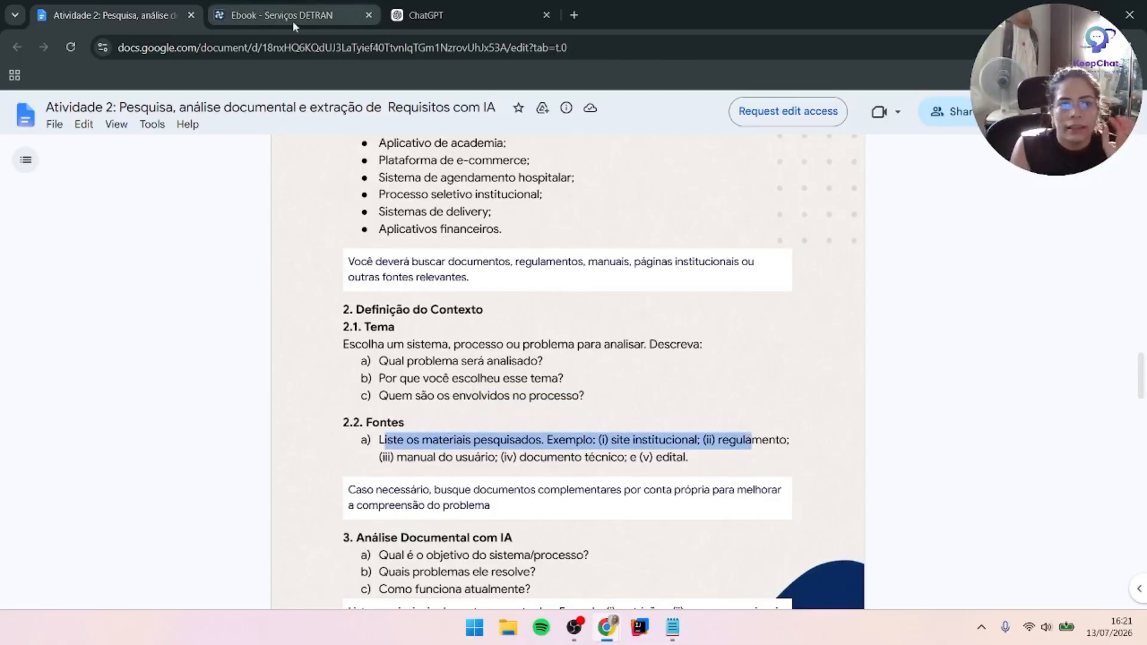
Open the DETRAN services ebook PDF and look over its address, cover, credits and the section about the Carta de Serviços
{"action": "left_click", "coordinate": [264, 11]}
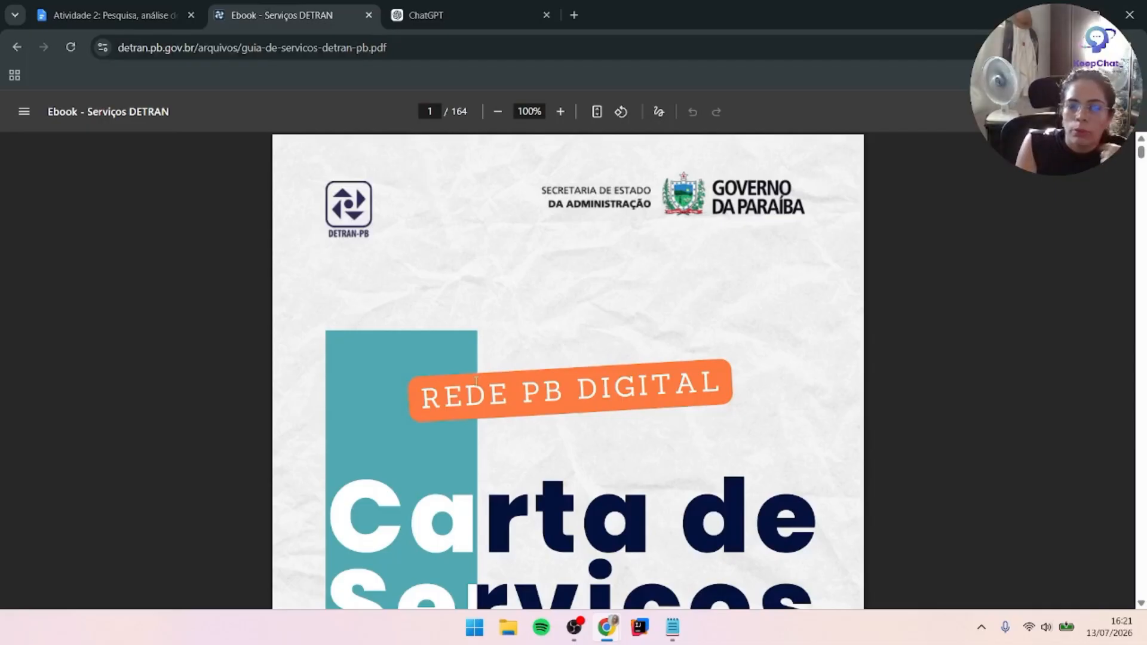
{"action": "scroll", "coordinate": [486, 367], "scroll_direction": "down", "scroll_amount": 6}
{"action": "scroll", "coordinate": [486, 368], "scroll_direction": "down", "scroll_amount": 15}
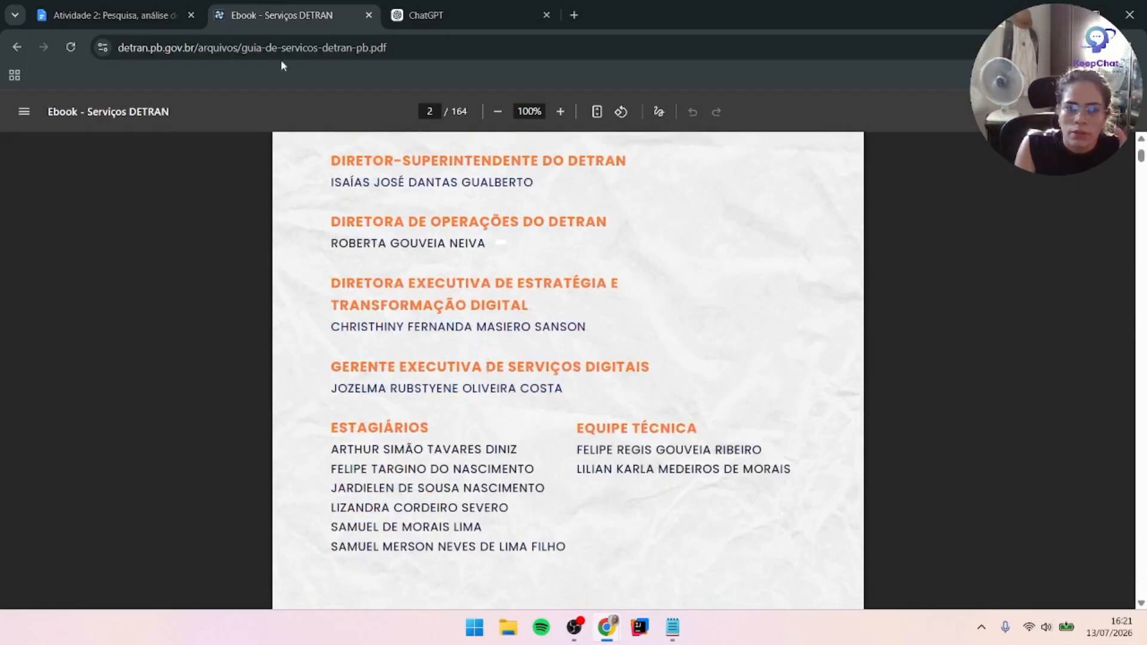
{"action": "left_click", "coordinate": [426, 48]}
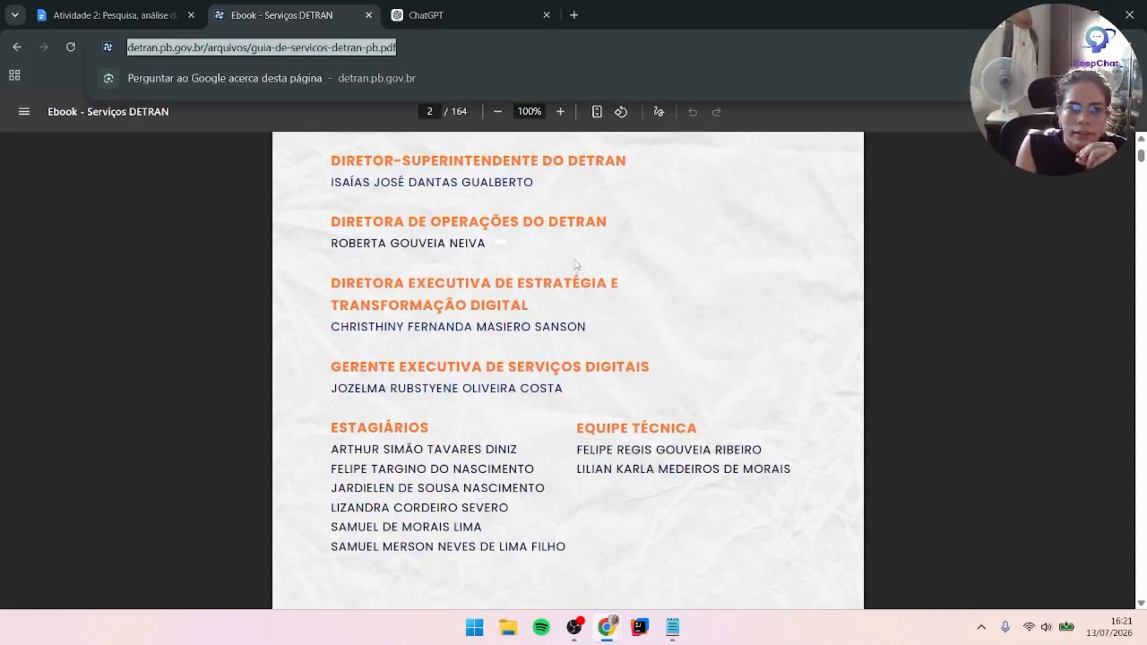
{"action": "scroll", "coordinate": [584, 263], "scroll_direction": "down", "scroll_amount": 10}
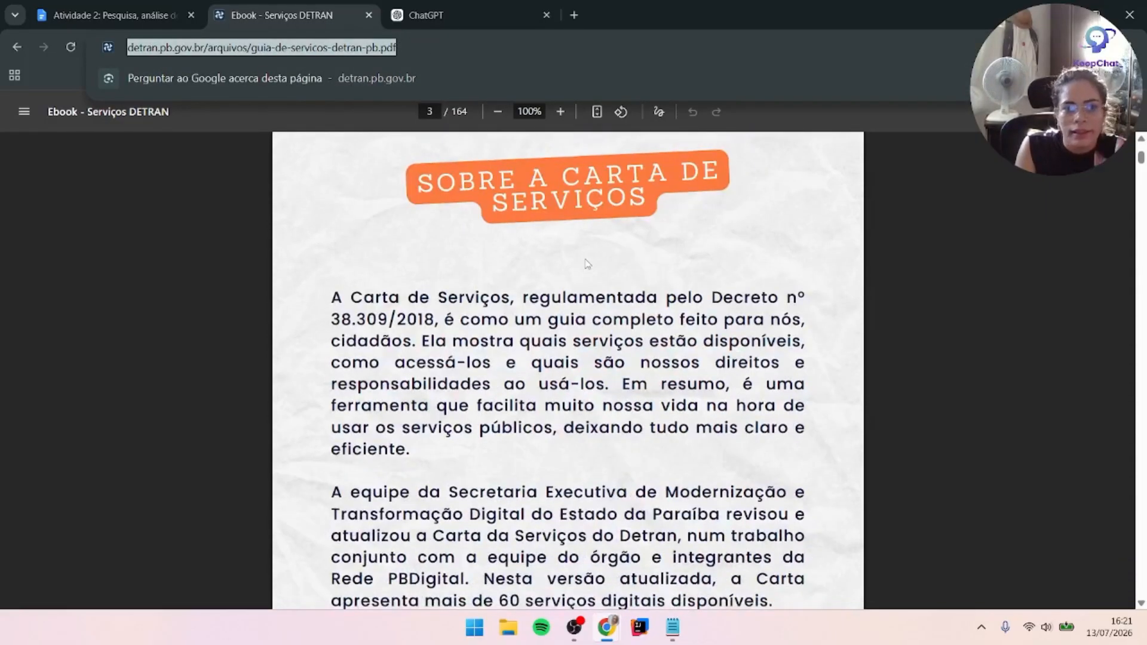
Examine the ebook's index of Habilitação, Veículo, Infração and Outros services, plus the first service's requirements on page 8
{"action": "scroll", "coordinate": [585, 263], "scroll_direction": "down", "scroll_amount": 12}
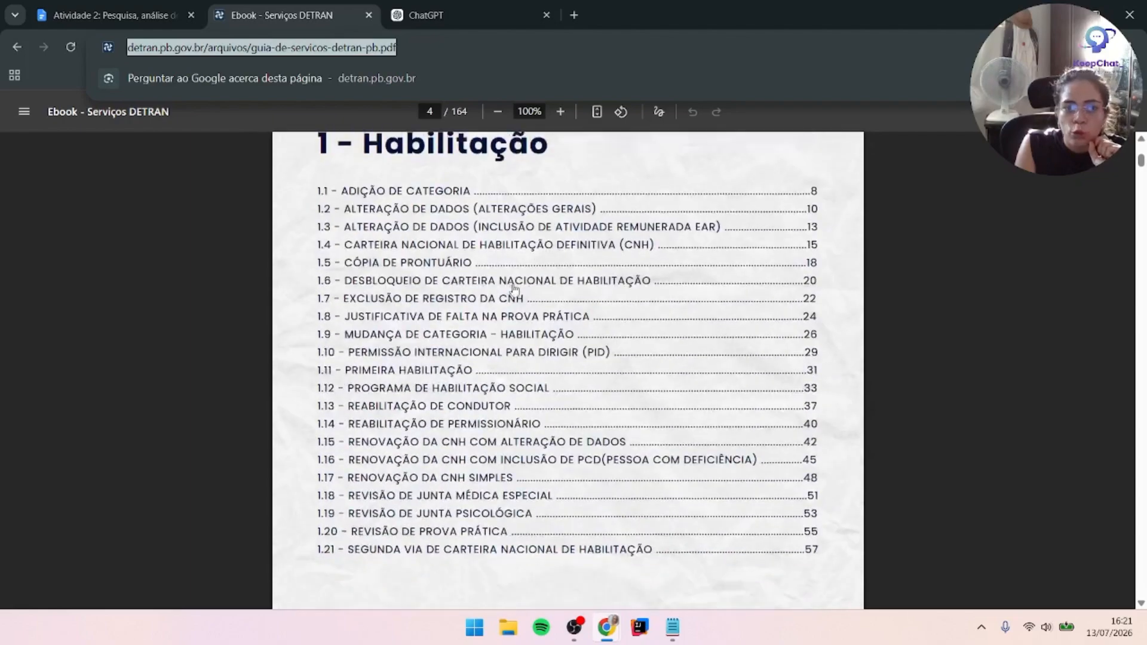
{"action": "left_click", "coordinate": [452, 254]}
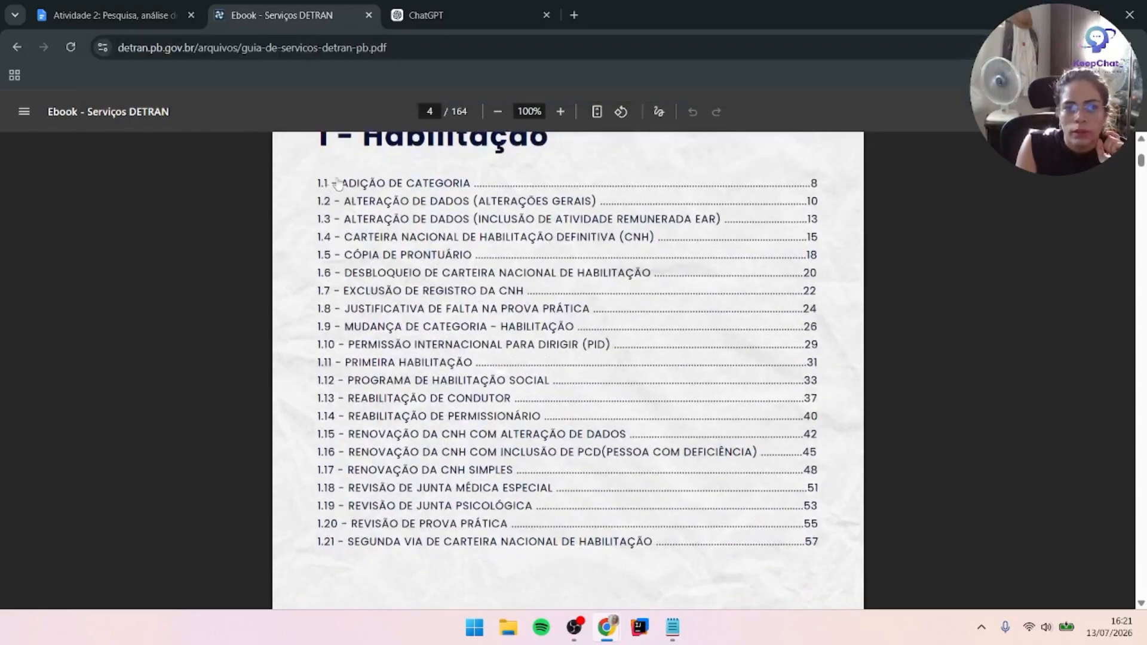
{"action": "scroll", "coordinate": [460, 221], "scroll_direction": "down", "scroll_amount": 9}
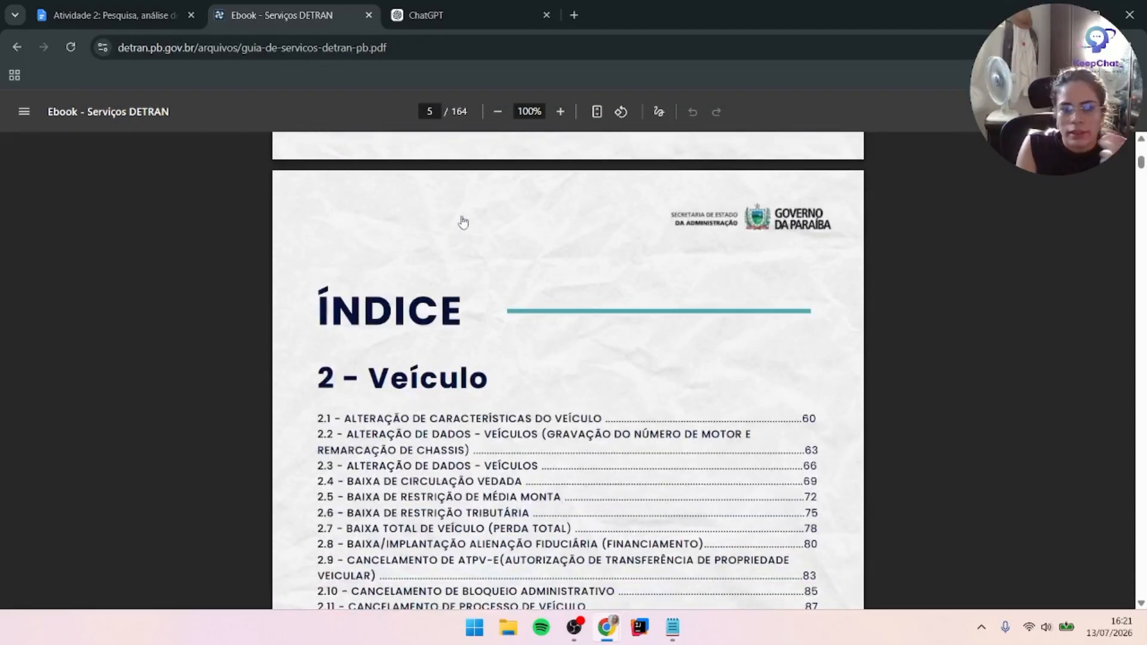
{"action": "scroll", "coordinate": [364, 329], "scroll_direction": "up", "scroll_amount": 10}
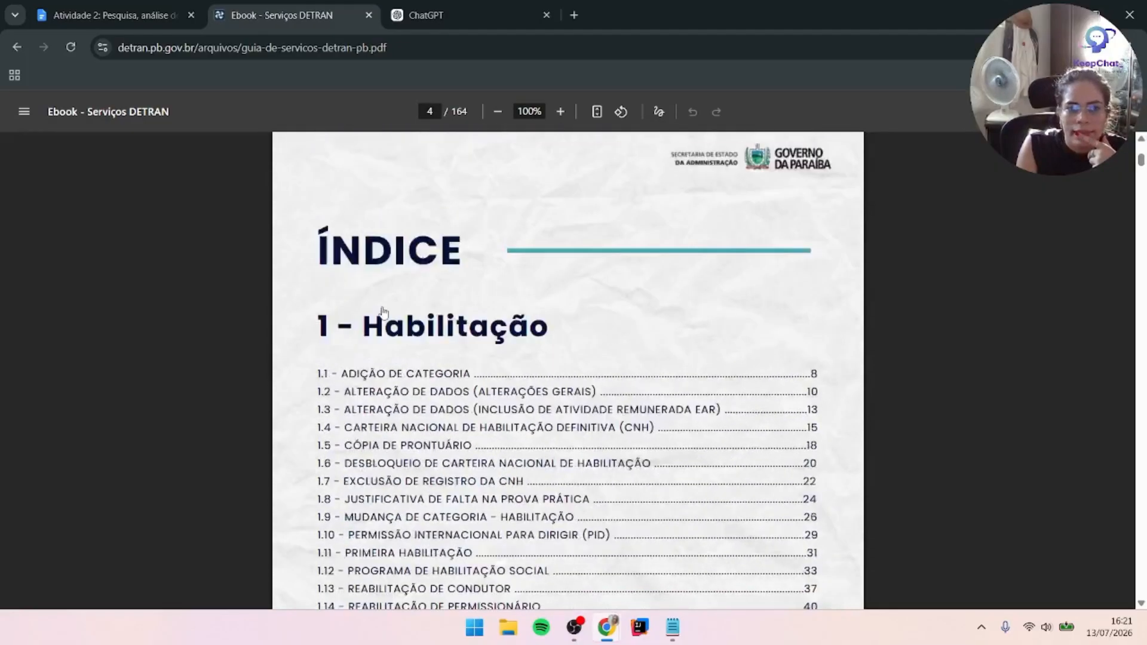
{"action": "scroll", "coordinate": [367, 347], "scroll_direction": "down", "scroll_amount": 5}
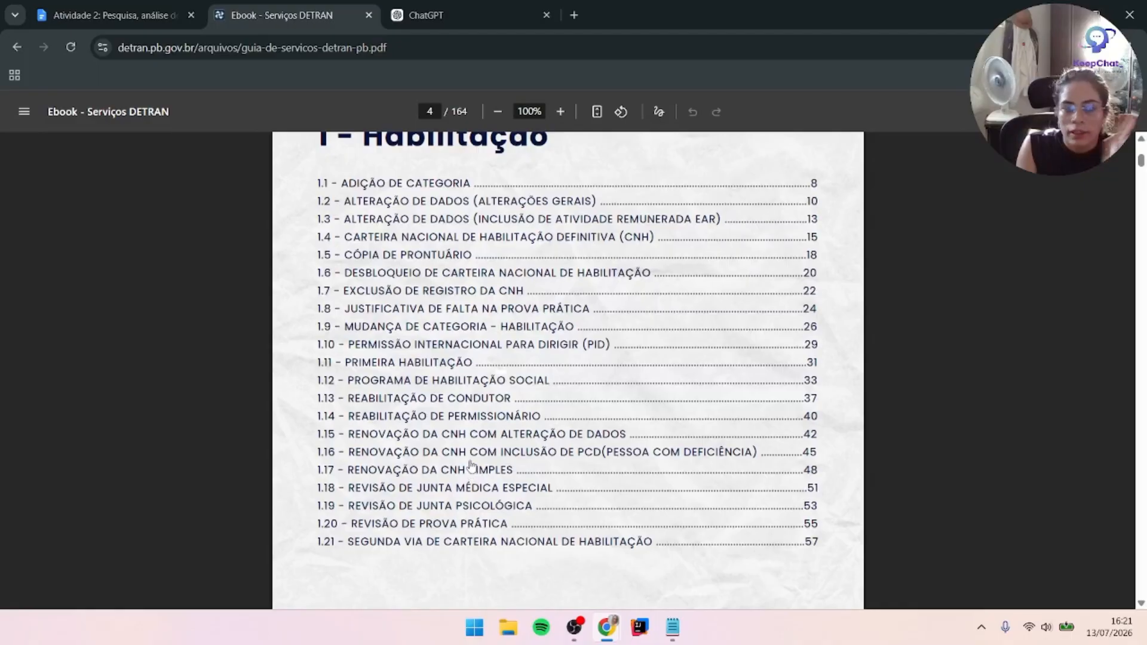
{"action": "scroll", "coordinate": [472, 466], "scroll_direction": "down", "scroll_amount": 10}
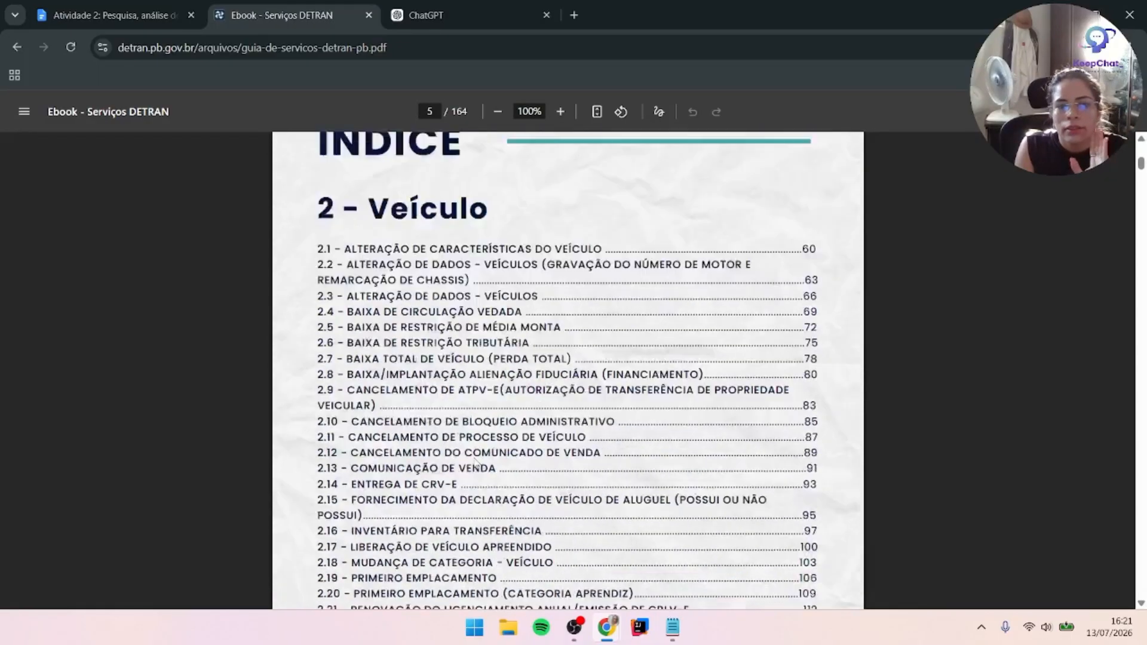
{"action": "scroll", "coordinate": [476, 462], "scroll_direction": "down", "scroll_amount": 13}
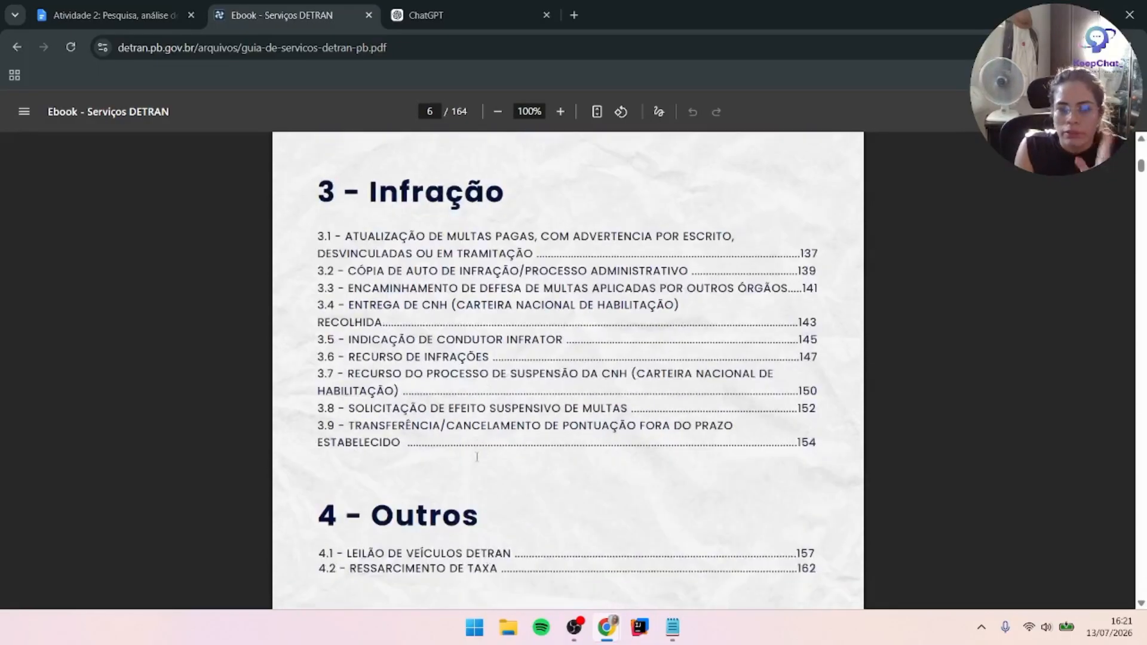
{"action": "scroll", "coordinate": [477, 457], "scroll_direction": "down", "scroll_amount": 5}
{"action": "scroll", "coordinate": [477, 461], "scroll_direction": "down", "scroll_amount": 20}
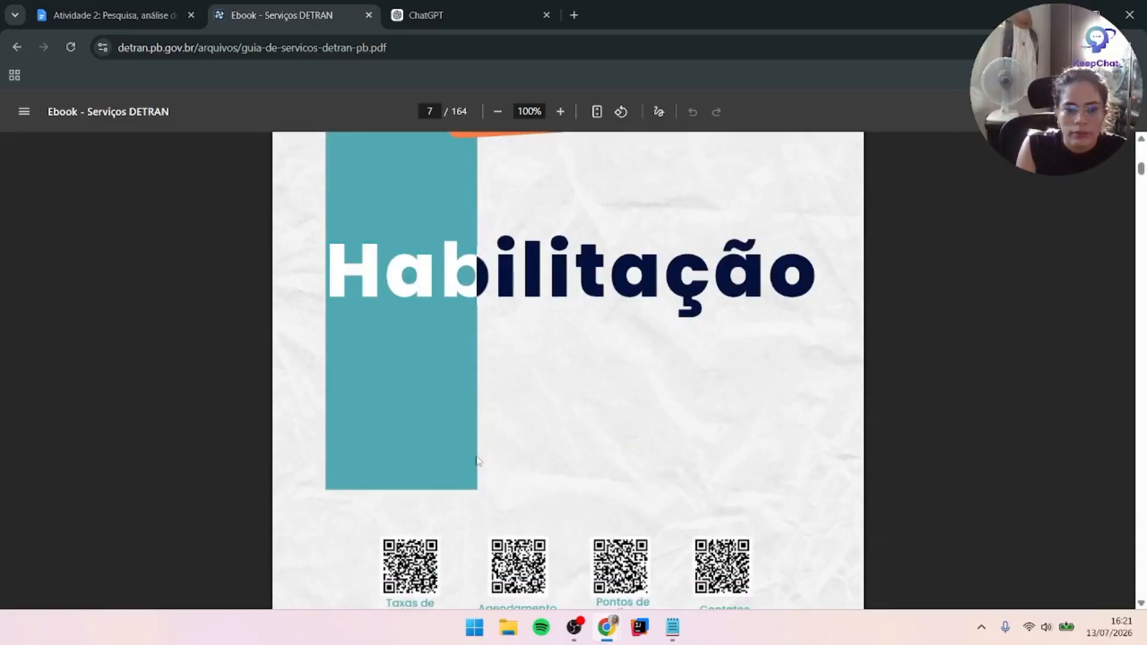
{"action": "scroll", "coordinate": [477, 460], "scroll_direction": "down", "scroll_amount": 6}
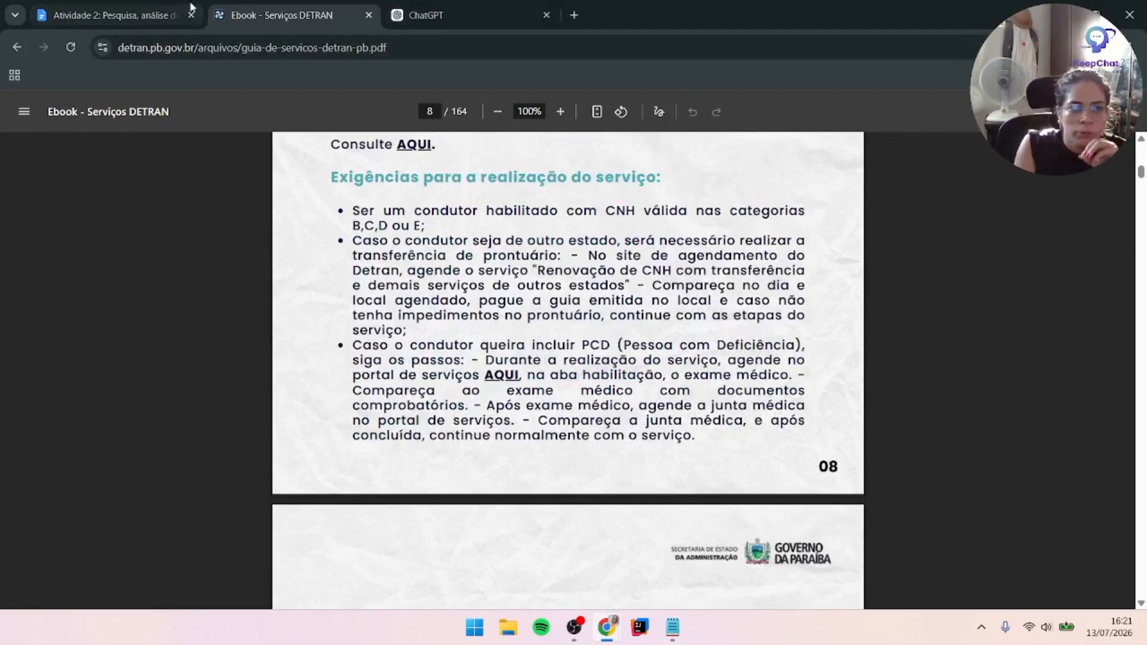
Return to the activity document and reread the 2.2 Fontes item on listing researched materials, highlighting the site institucional example
{"action": "left_click", "coordinate": [113, 15]}
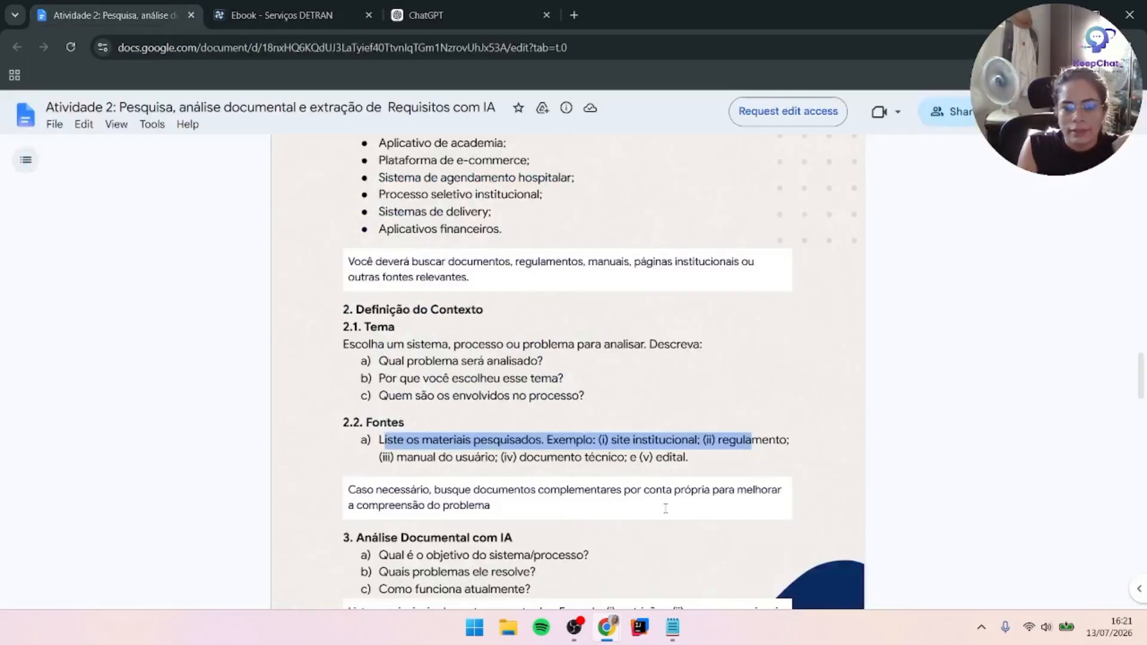
{"action": "left_click", "coordinate": [553, 431]}
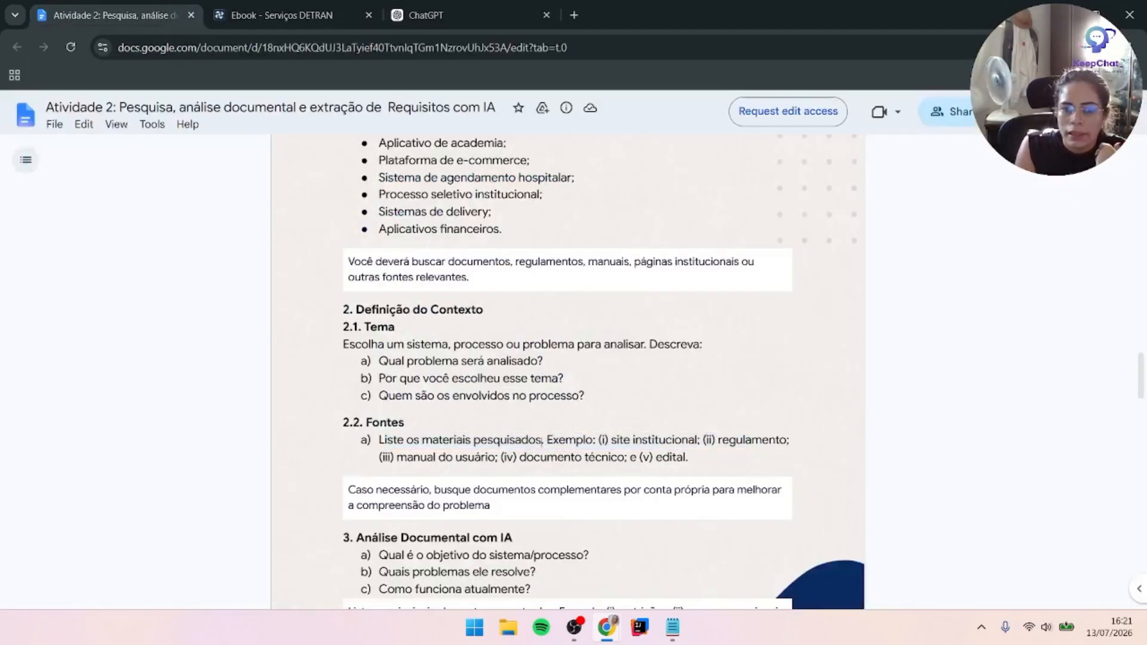
{"action": "left_click_drag", "start_coordinate": [408, 424], "coordinate": [480, 441]}
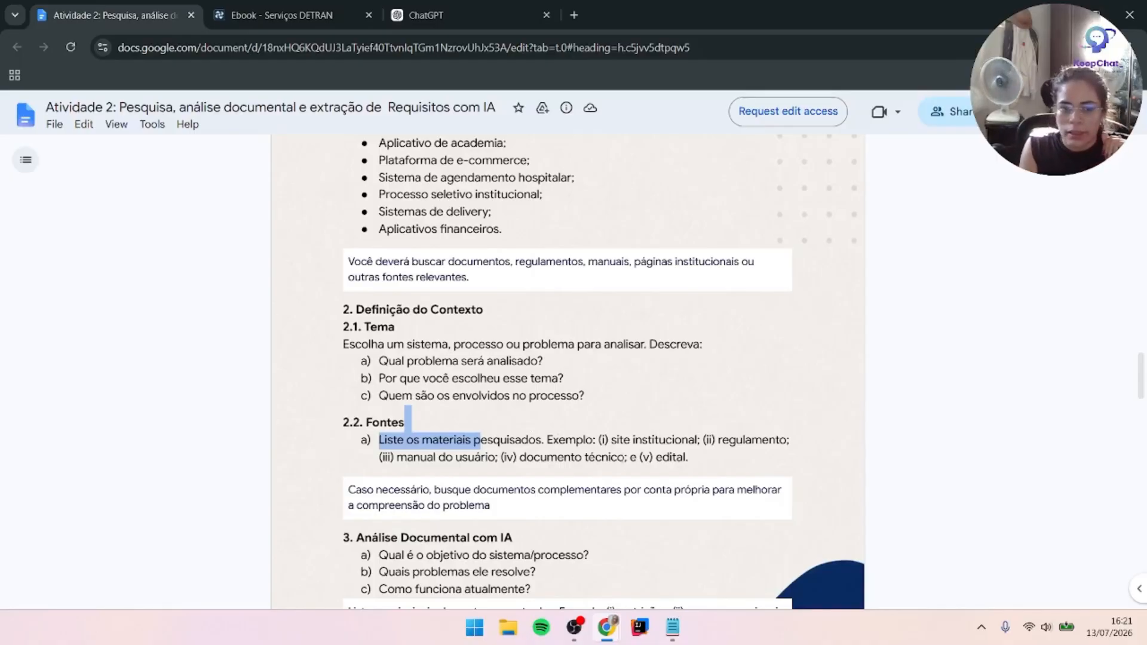
{"action": "left_click_drag", "start_coordinate": [610, 441], "coordinate": [708, 441]}
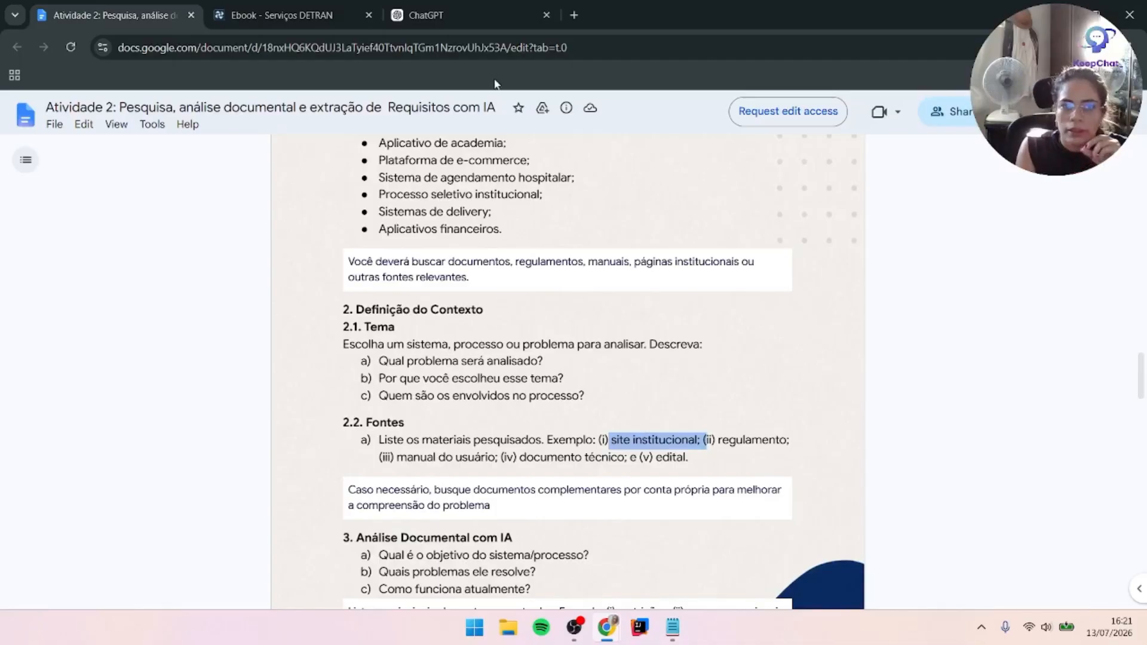
Load the DETRAN-PB site at detran.pb.gov.br in a new browser tab and accept its cookie notice
{"action": "left_click", "coordinate": [574, 14]}
{"action": "left_click", "coordinate": [514, 45]}
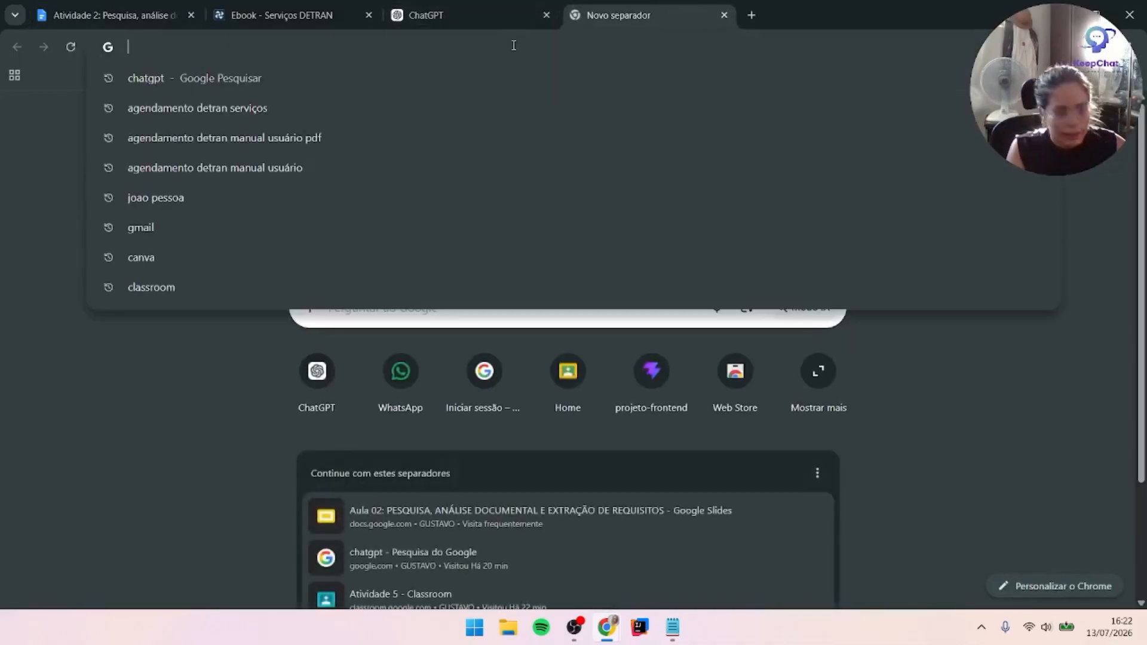
{"action": "type", "text": "de"}
{"action": "key", "text": "BackSpace"}
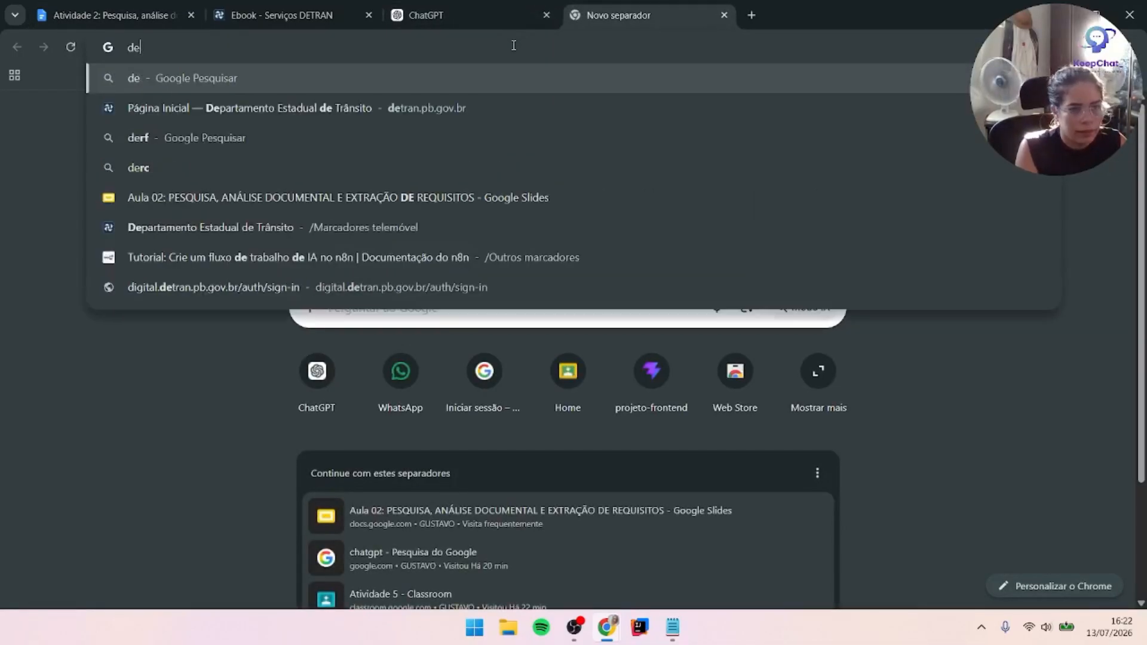
{"action": "type", "text": "tran.pb.gov.br"}
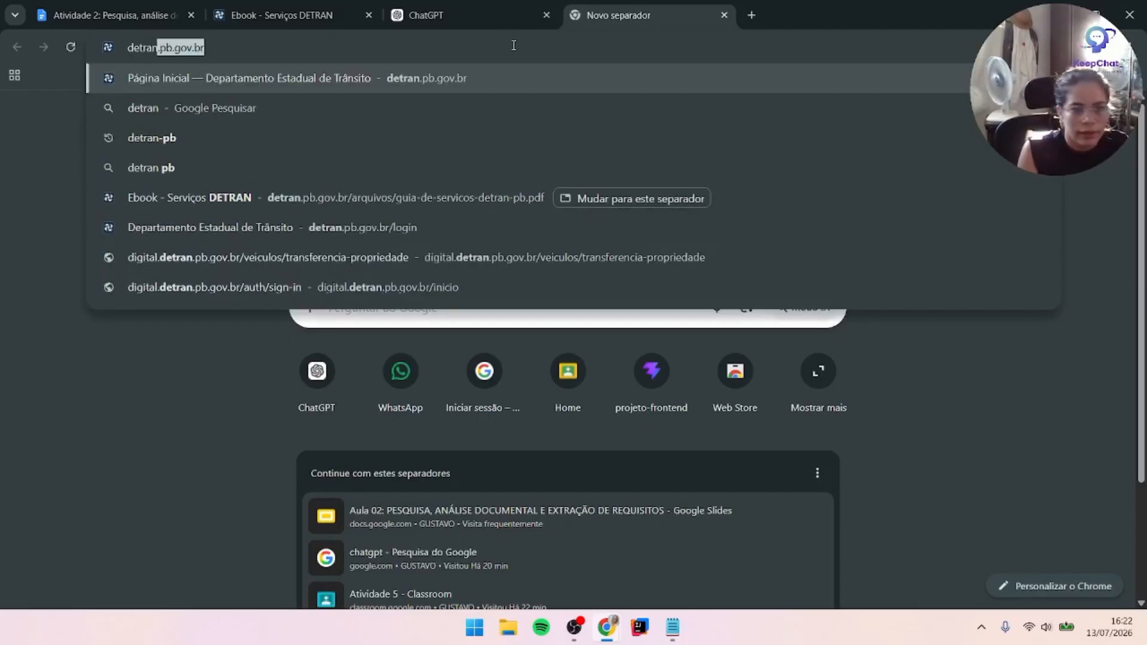
{"action": "key", "text": "Return"}
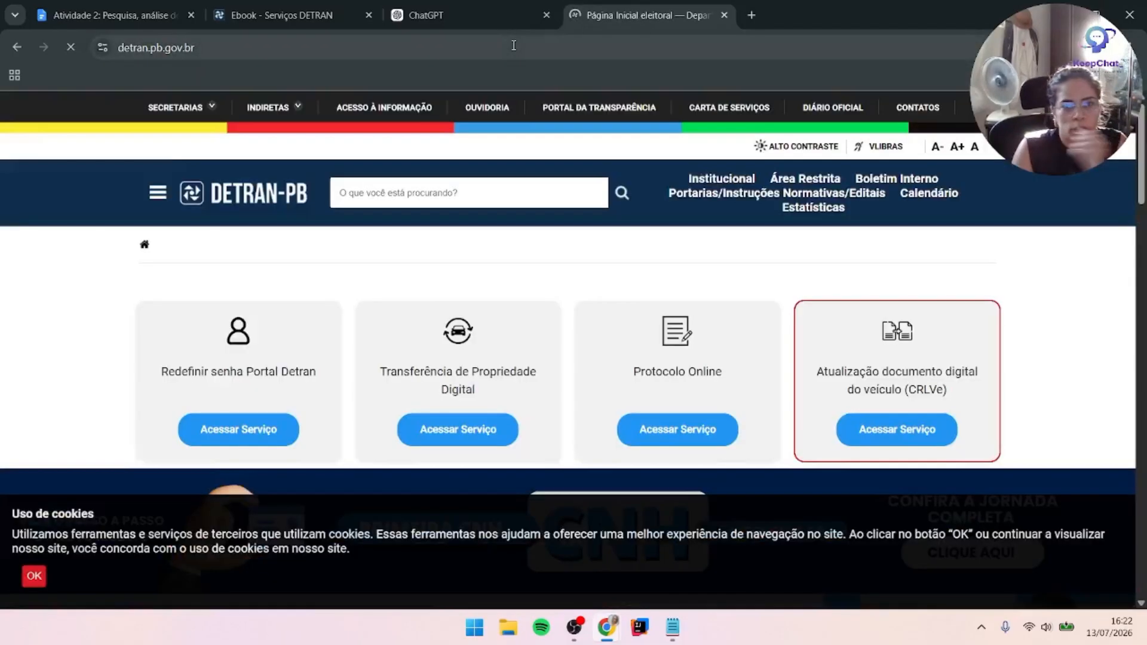
{"action": "left_click", "coordinate": [34, 576]}
Go back past the ebook to the activity document and read sections 3 Análise Documental com IA and 4 Extração de Requisitos
{"action": "left_click", "coordinate": [275, 15]}
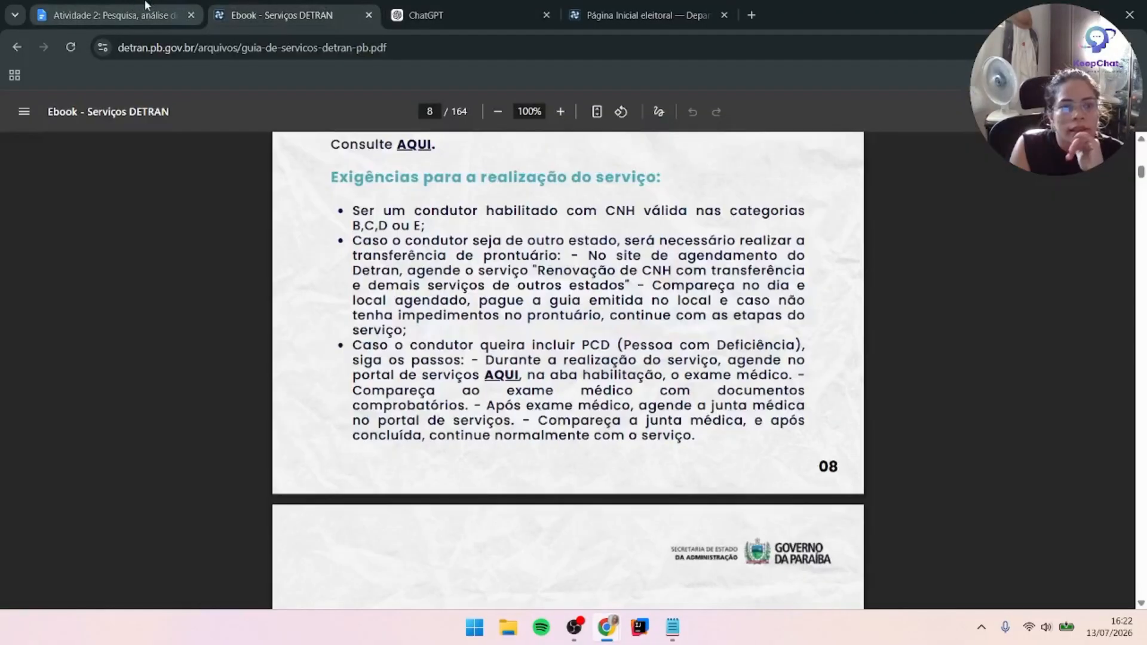
{"action": "left_click", "coordinate": [75, 5]}
{"action": "scroll", "coordinate": [436, 376], "scroll_direction": "down", "scroll_amount": 4}
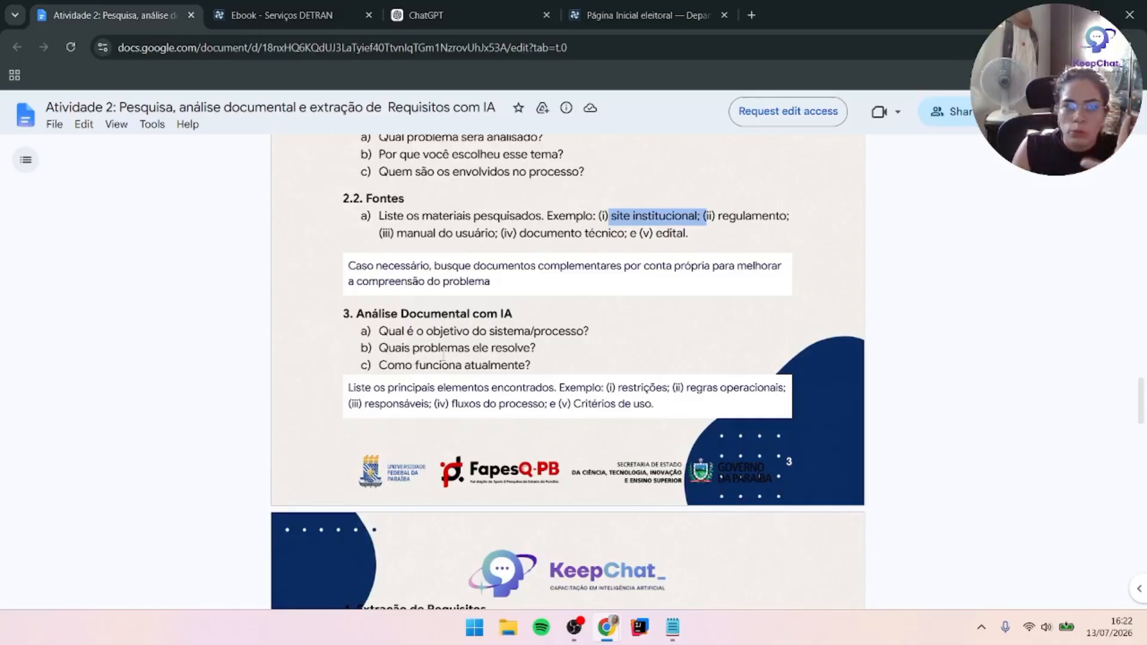
{"action": "scroll", "coordinate": [443, 353], "scroll_direction": "down", "scroll_amount": 3}
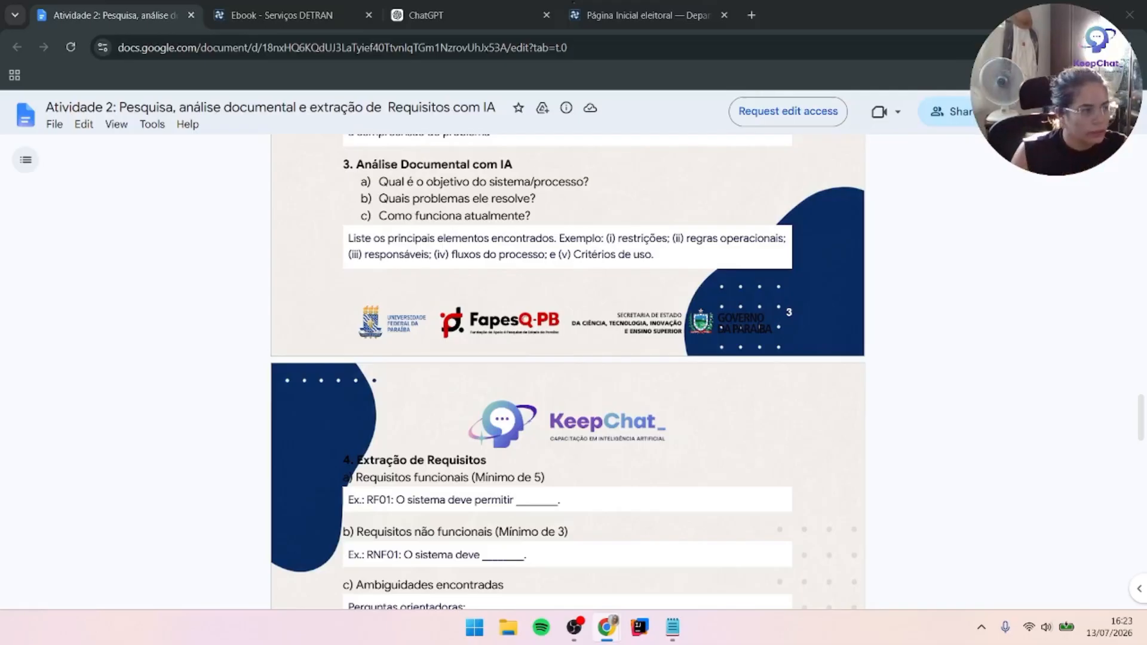
Bring up a new ChatGPT conversation and open the blank Notepad window over it
{"action": "left_click", "coordinate": [426, 15]}
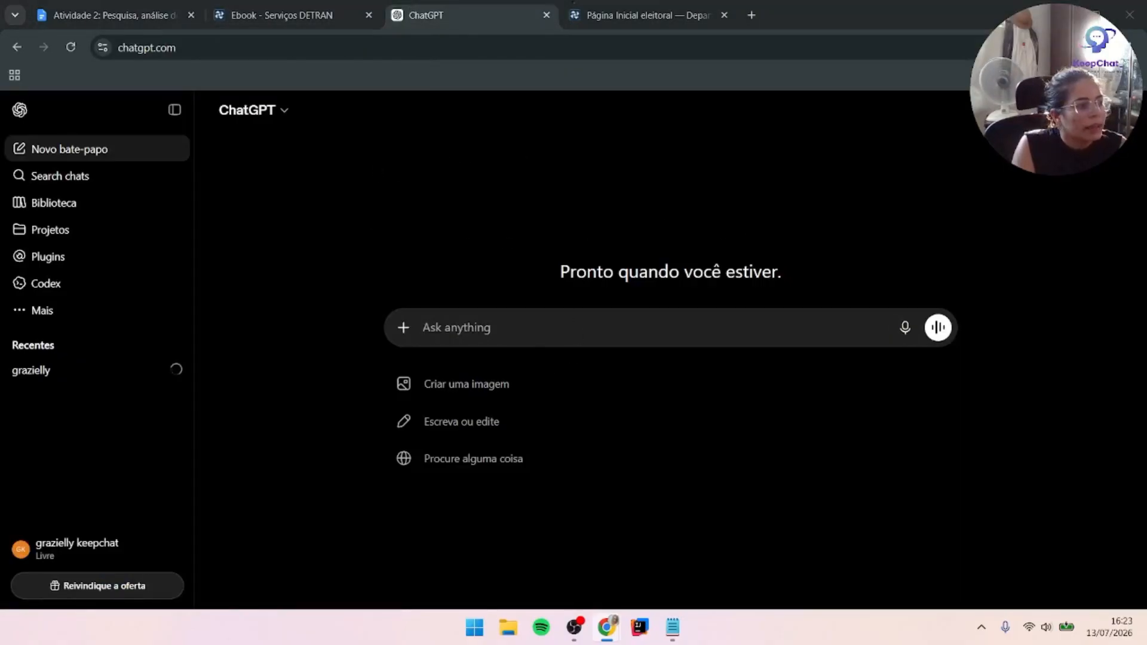
{"action": "left_click", "coordinate": [169, 297]}
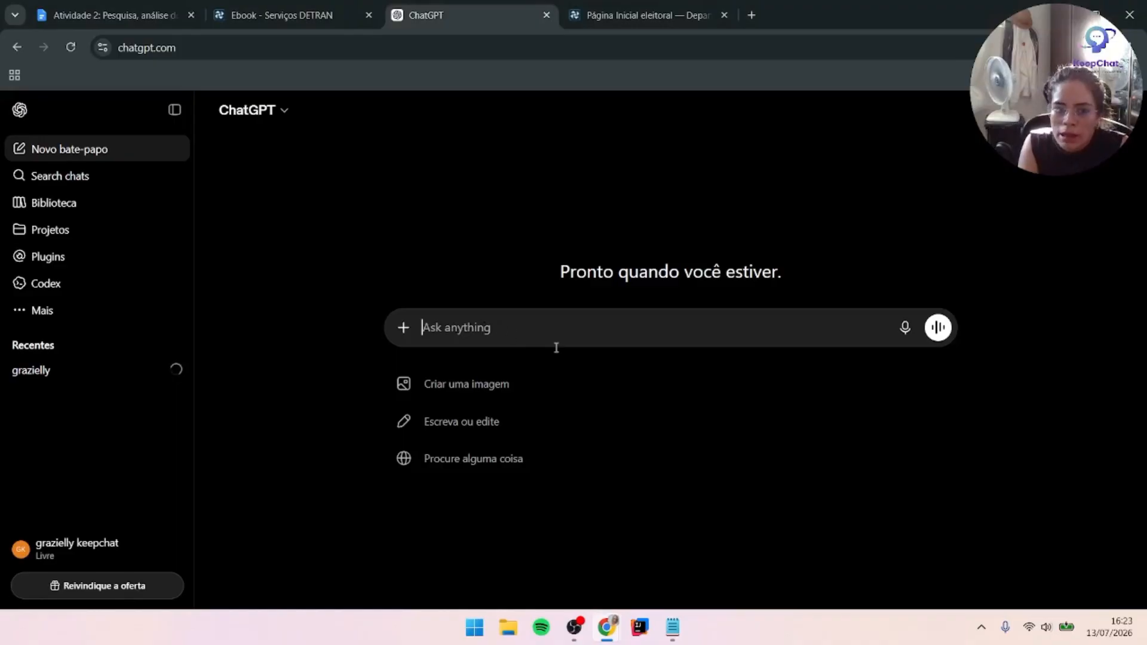
{"action": "left_click", "coordinate": [672, 627]}
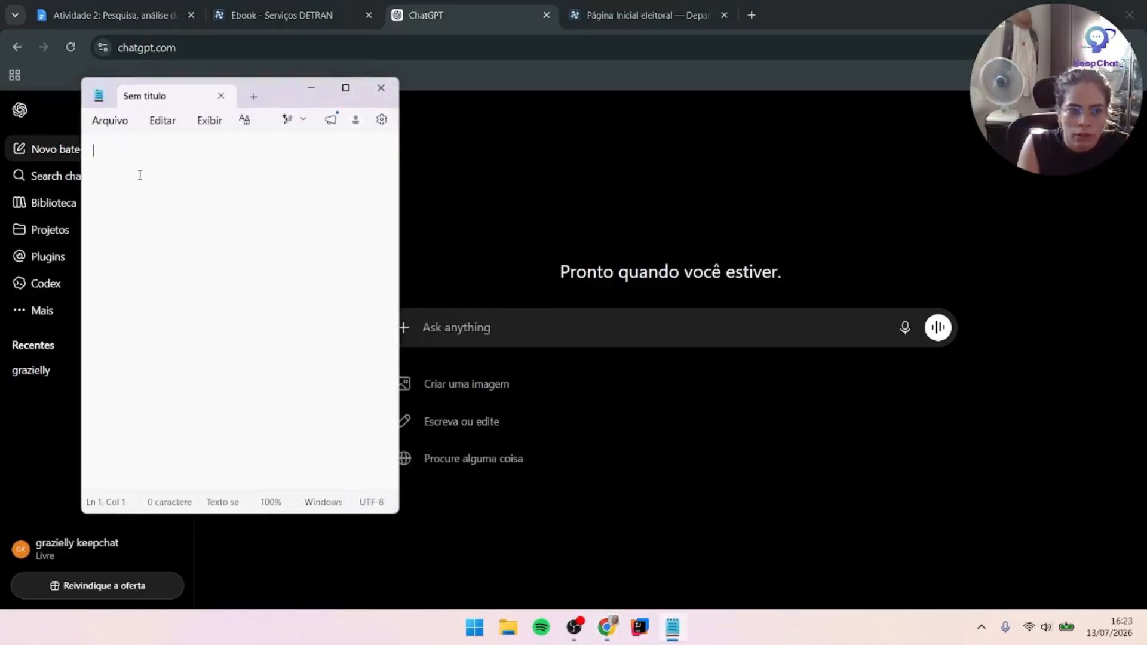
Fill the blank note with the Analista de Requisitos prompt asking to analyse the DETRAN scheduling documents in topics, and select its full text
{"action": "type", "text": "Você é um Analista de Requisitos especialista em Engenharia de Software.  Analise os documentos referentes ao sistema de agendamento do DETRAN.  Explique:  - Qual é o objetivo do sistema.  - Quais problemas ele resolve.  - Como funciona atualmente.  - Quem participa do processo.  - Quais são as restrições existentes.  - Quais regras operacionais foram encontradas.  Organize tudo em tópicos."}
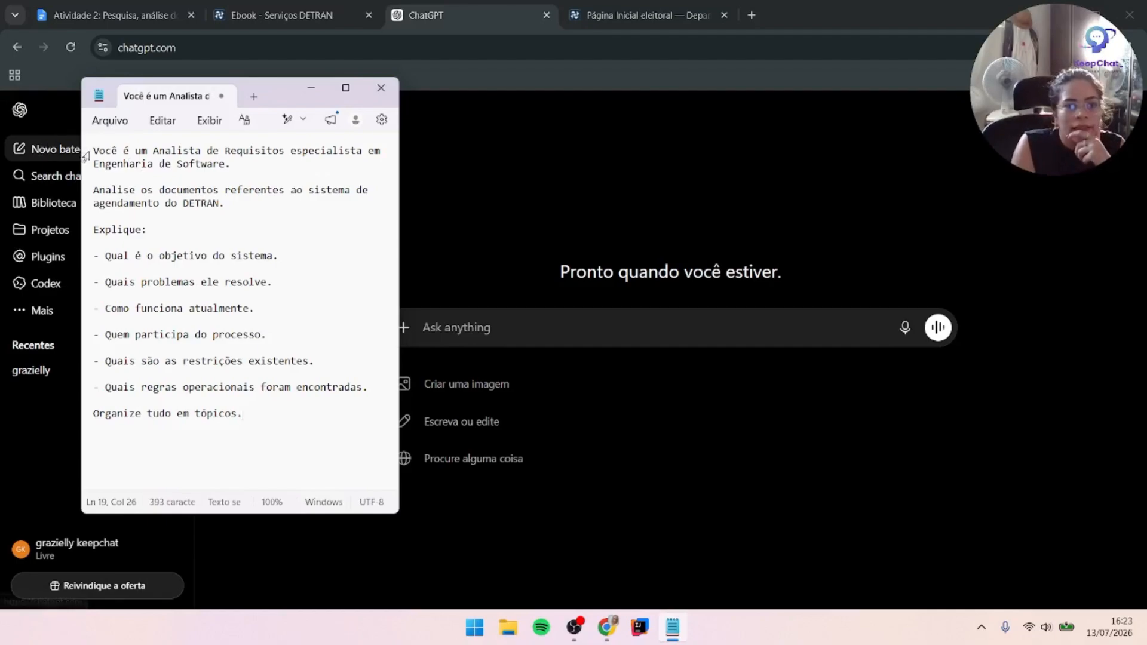
{"action": "left_click_drag", "start_coordinate": [98, 151], "coordinate": [217, 174]}
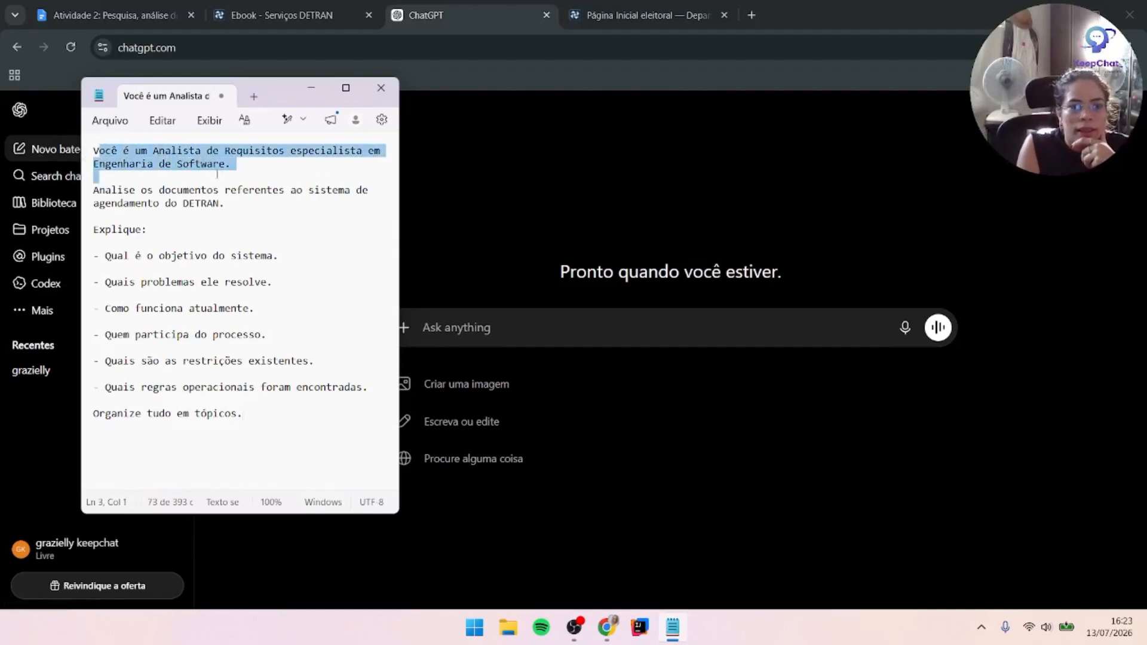
{"action": "left_click", "coordinate": [310, 205]}
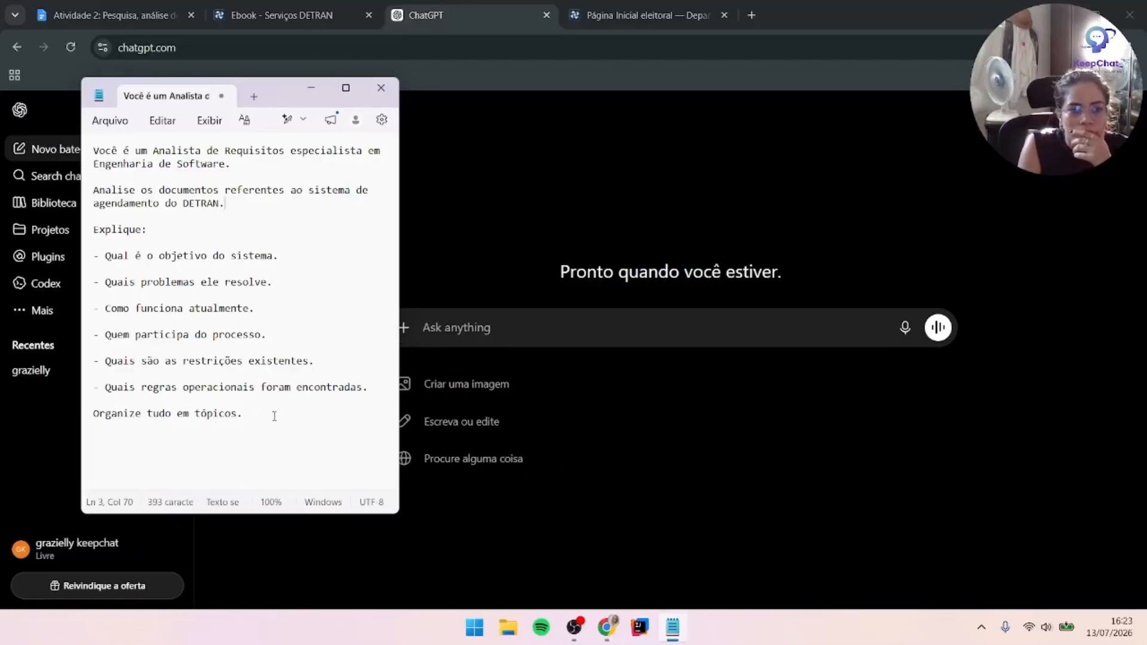
{"action": "left_click_drag", "start_coordinate": [258, 425], "coordinate": [86, 171]}
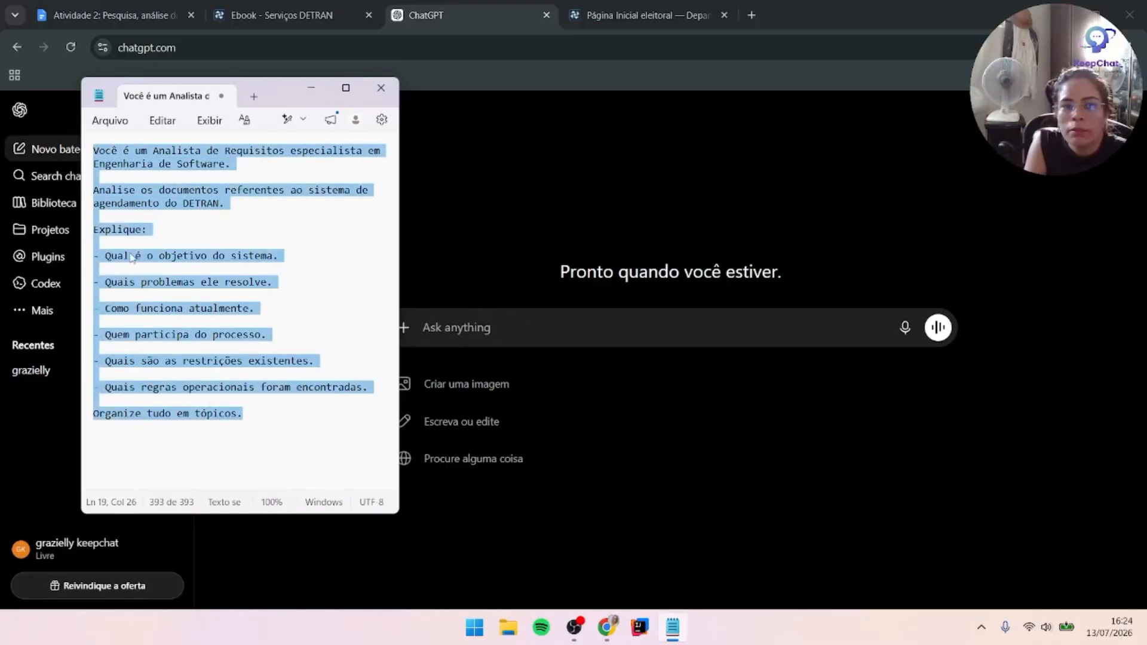
Review the prompt's Explique items, from the system's objective through existing restrictions and operational rules, highlighting them along the way
{"action": "left_click_drag", "start_coordinate": [105, 256], "coordinate": [249, 308]}
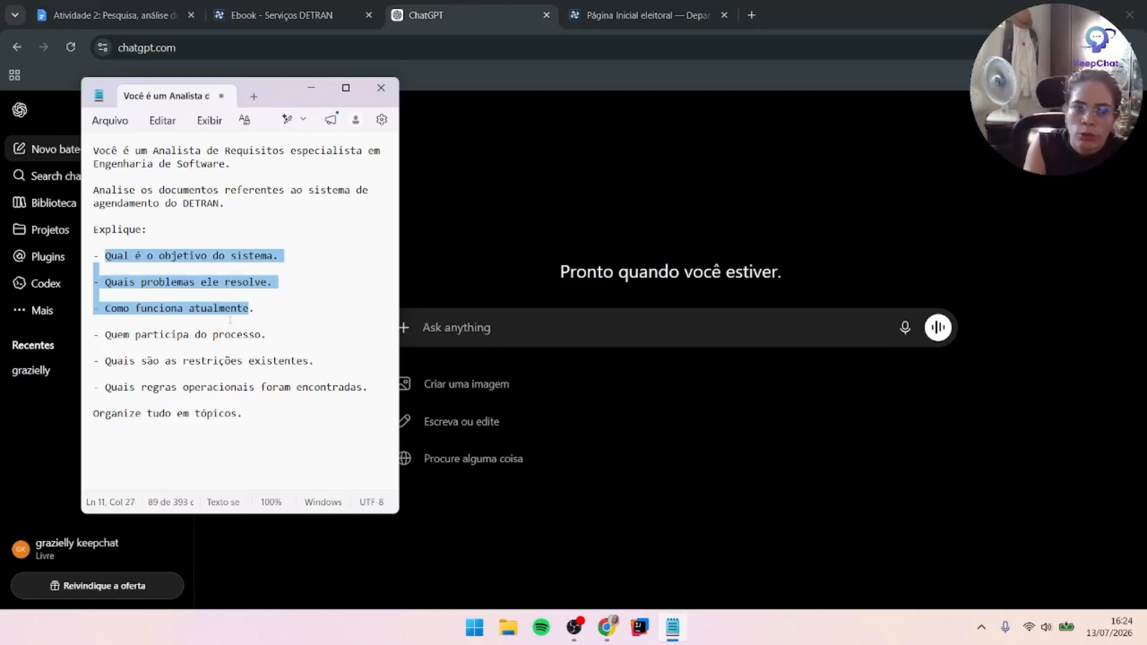
{"action": "left_click", "coordinate": [266, 334]}
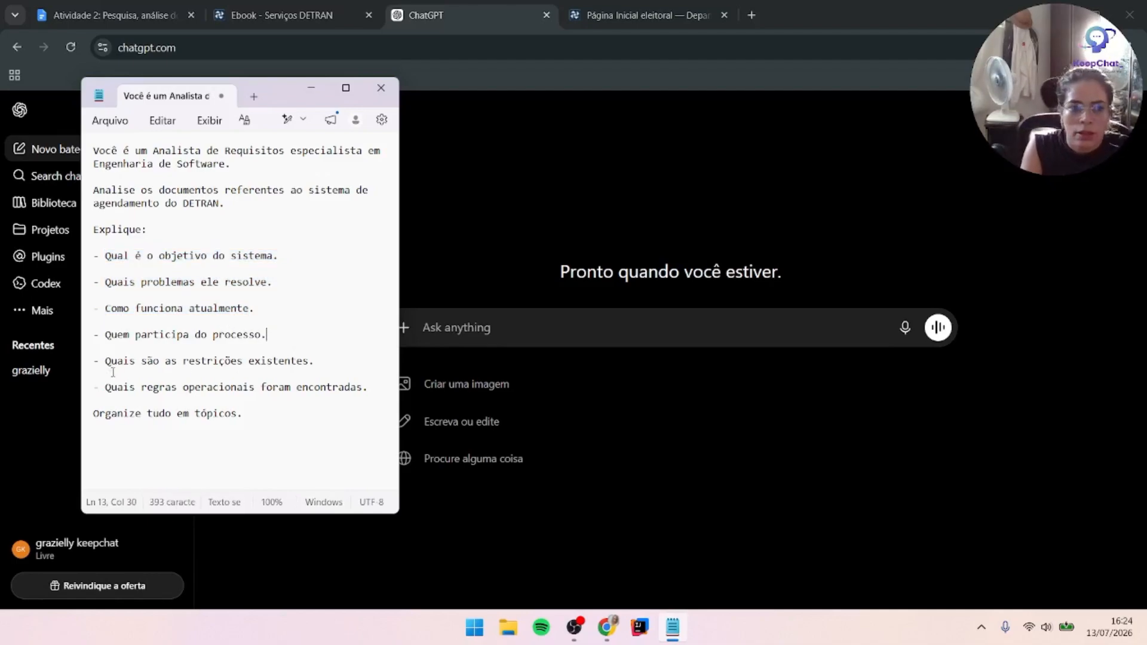
{"action": "left_click_drag", "start_coordinate": [117, 371], "coordinate": [318, 365]}
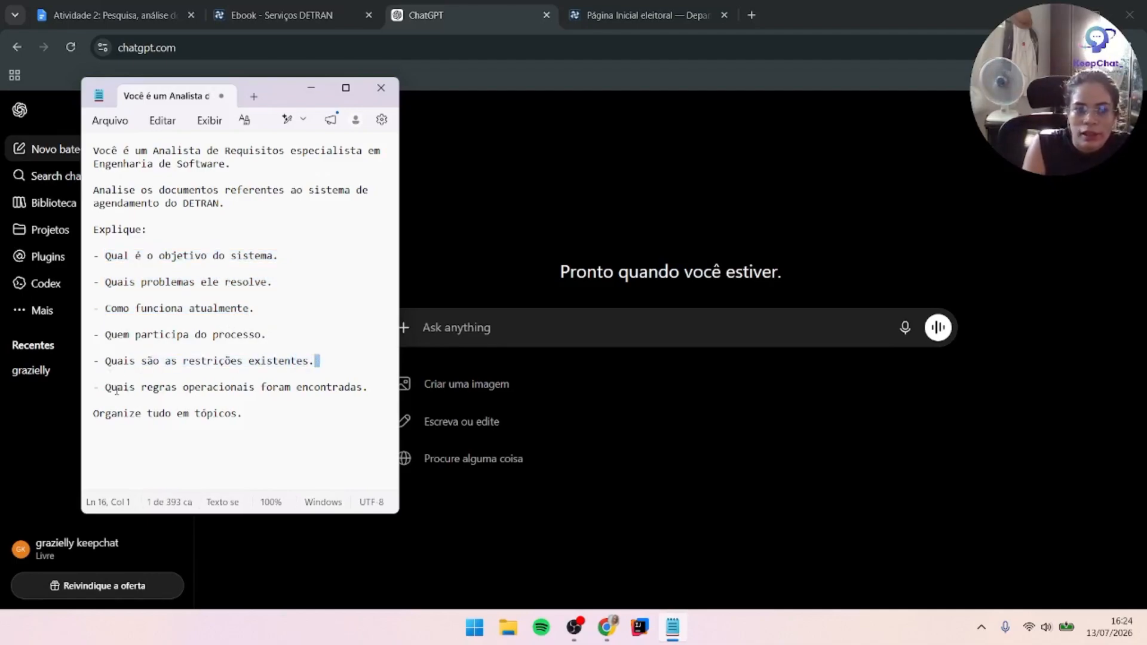
{"action": "left_click_drag", "start_coordinate": [121, 388], "coordinate": [345, 404]}
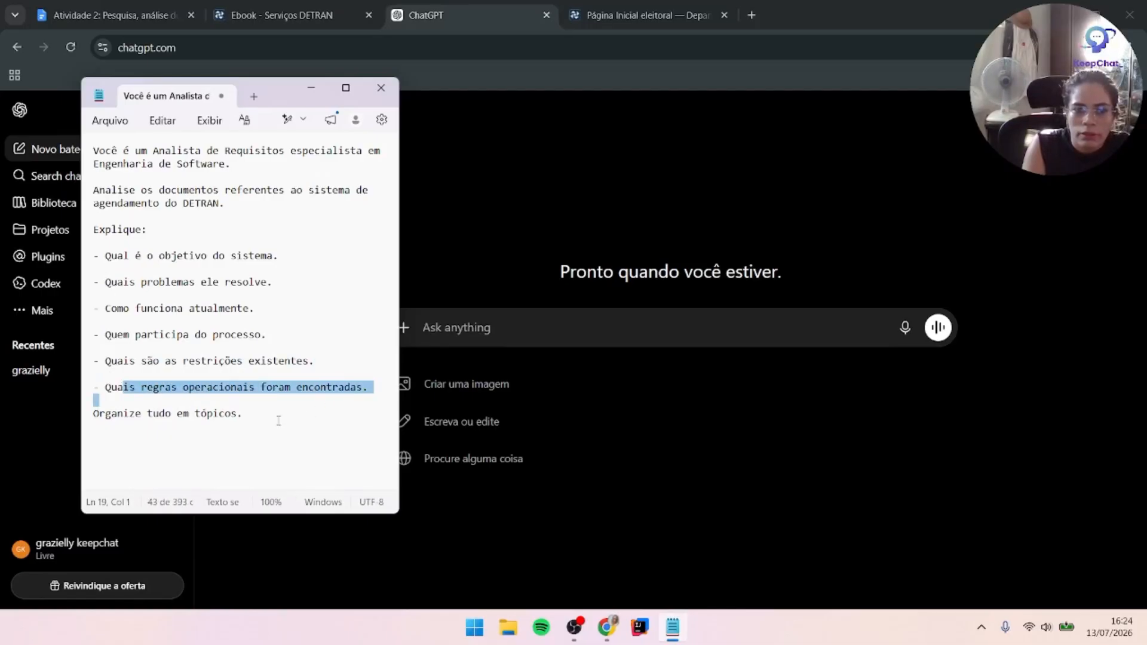
{"action": "left_click", "coordinate": [301, 413]}
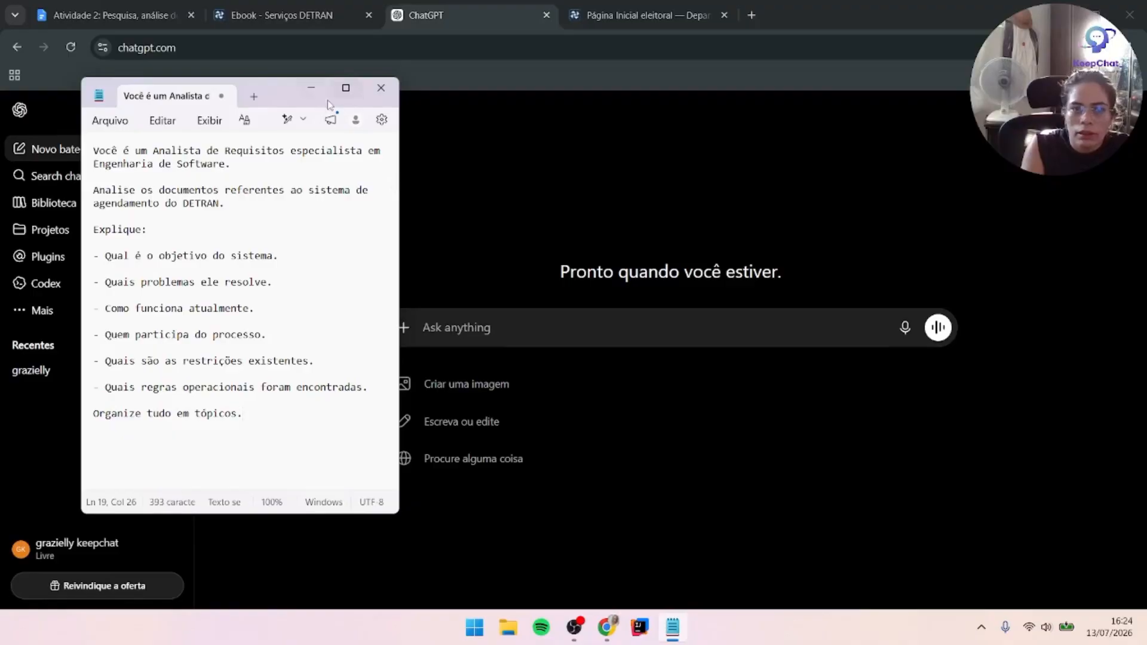
Minimize the note and paste the requirements-analysis prompt into the new ChatGPT conversation's message
{"action": "left_click", "coordinate": [311, 87]}
{"action": "left_click", "coordinate": [443, 318]}
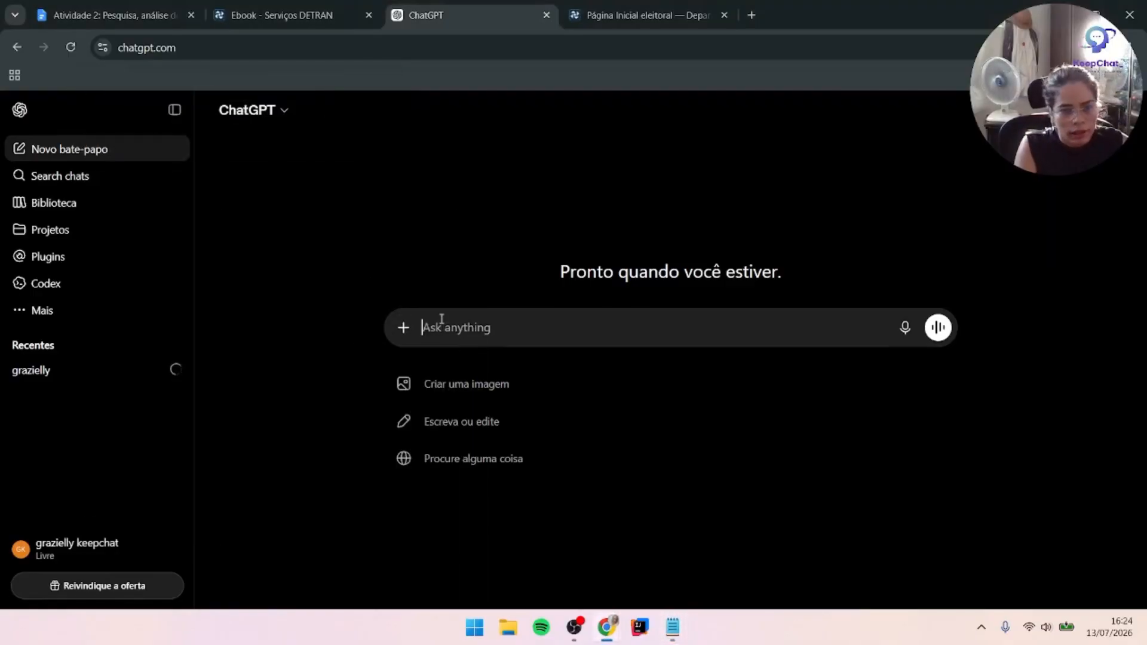
{"action": "key", "text": "ctrl+v"}
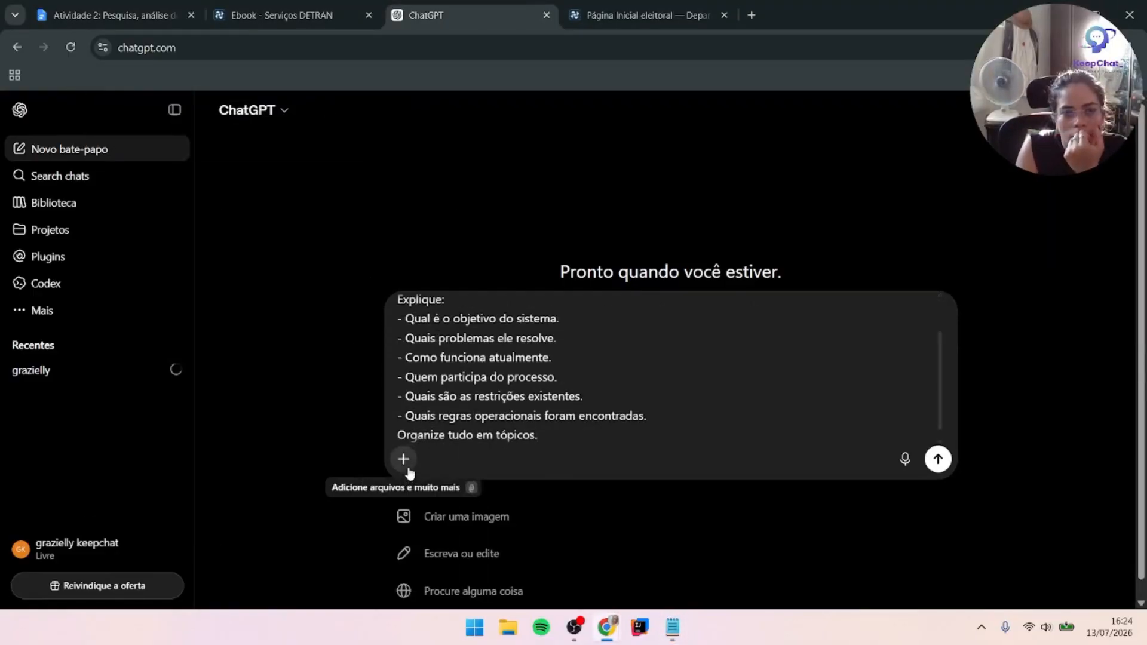
Attach guia-de-servicos-detran-pb from Área de Trabalho to the prompt and send it
{"action": "left_click", "coordinate": [406, 460]}
{"action": "left_click", "coordinate": [447, 506]}
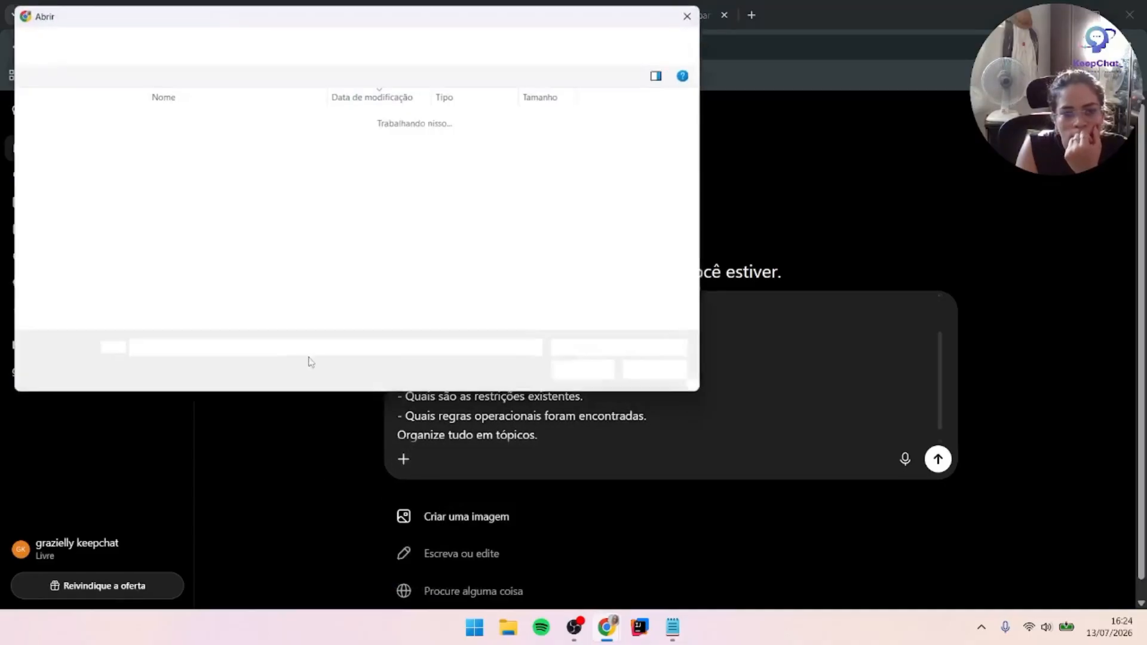
{"action": "left_click", "coordinate": [65, 147]}
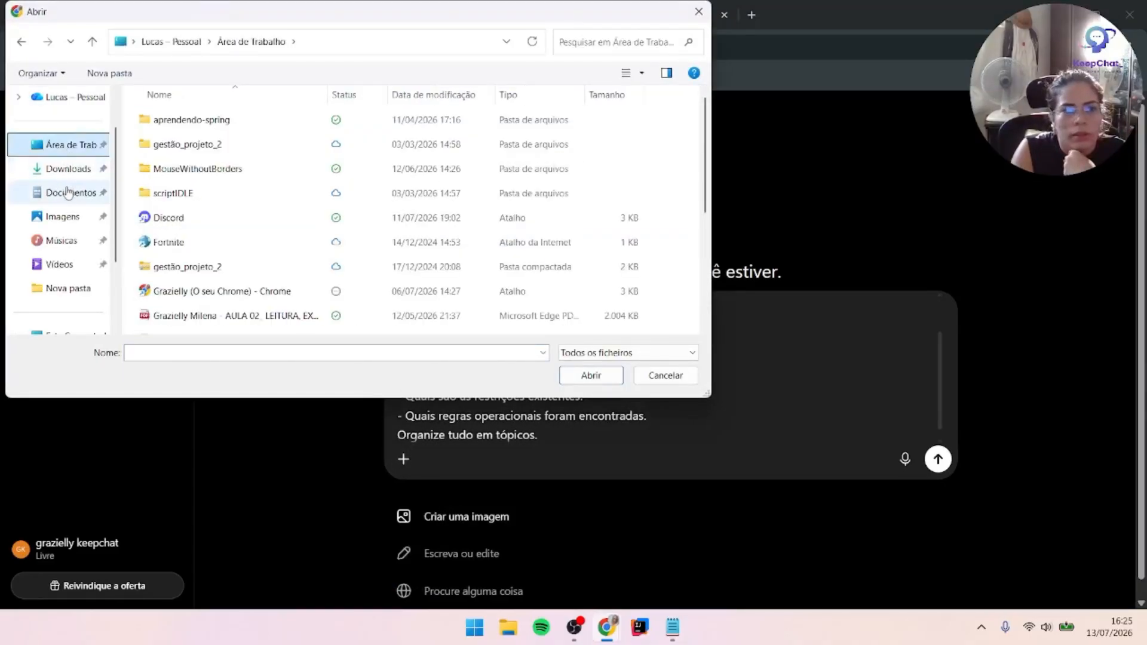
{"action": "scroll", "coordinate": [495, 201], "scroll_direction": "down", "scroll_amount": 3}
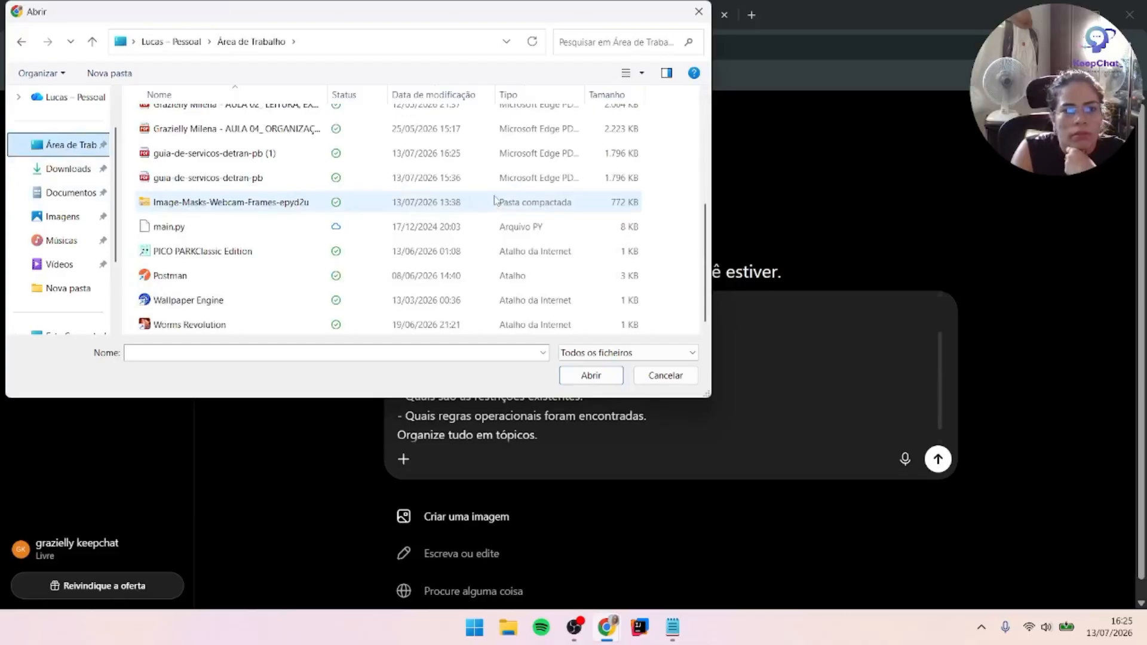
{"action": "left_click", "coordinate": [168, 178]}
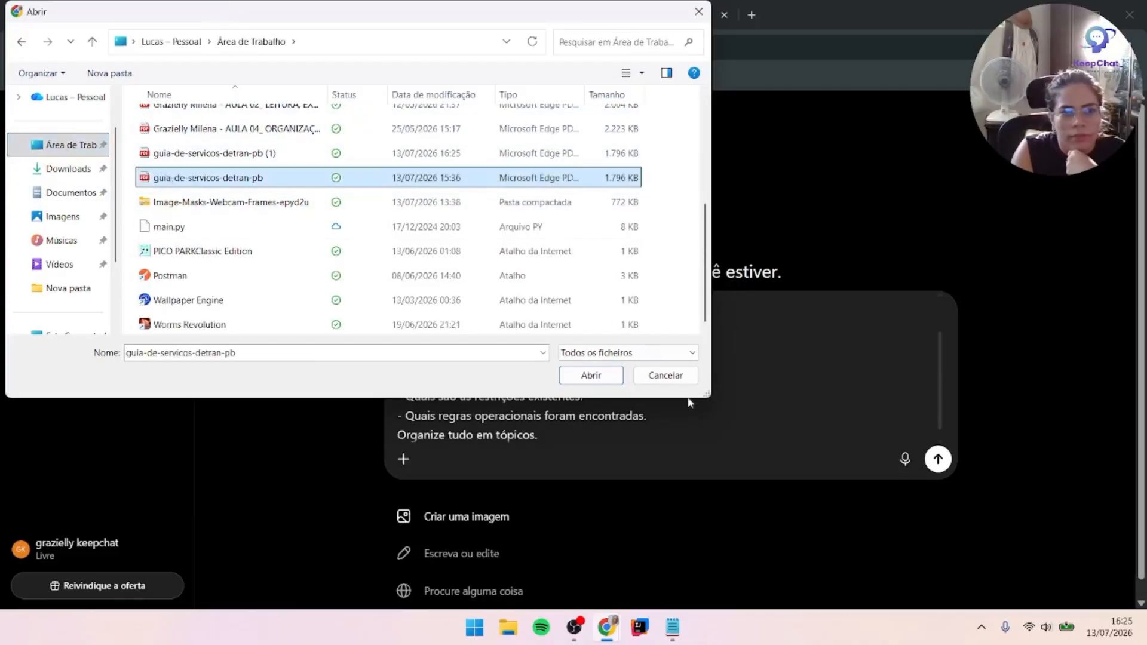
{"action": "left_click", "coordinate": [608, 377]}
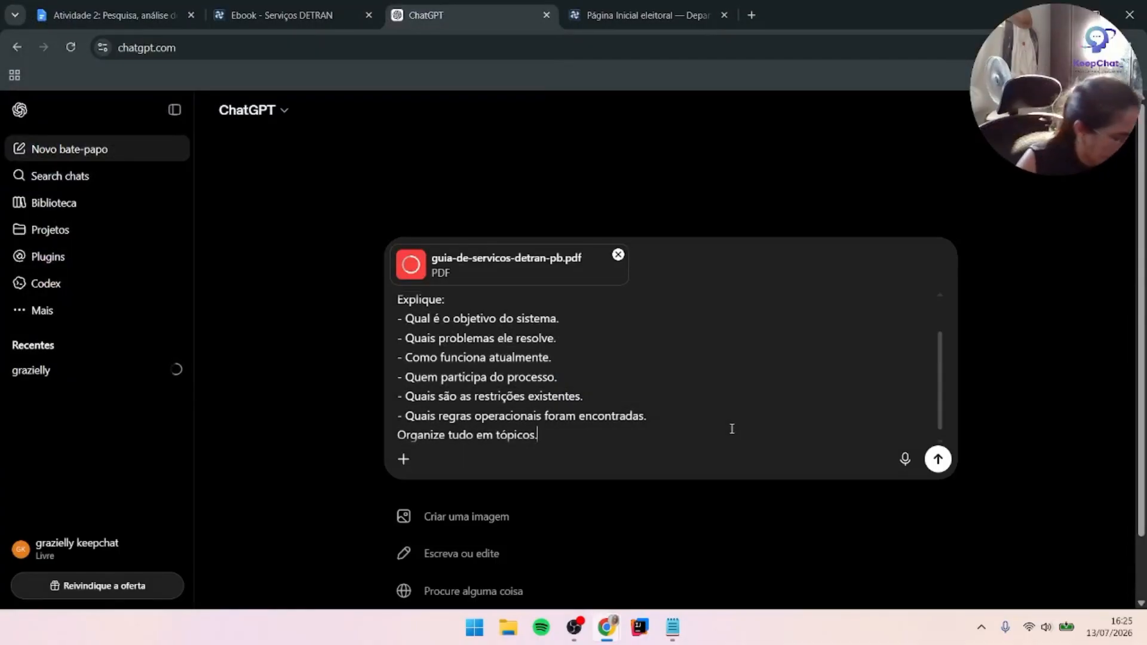
{"action": "key", "text": "Return"}
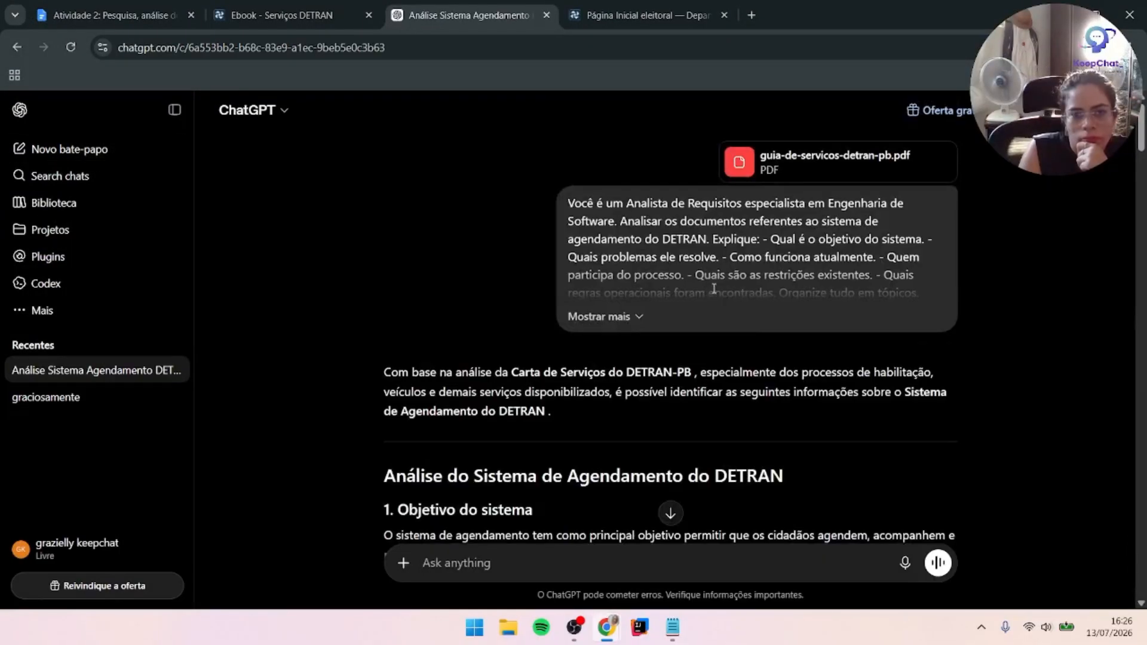
Read section 1 Objetivo do sistema in the ChatGPT answer, highlighting the main objective and the list of related processes
{"action": "scroll", "coordinate": [724, 284], "scroll_direction": "down", "scroll_amount": 4}
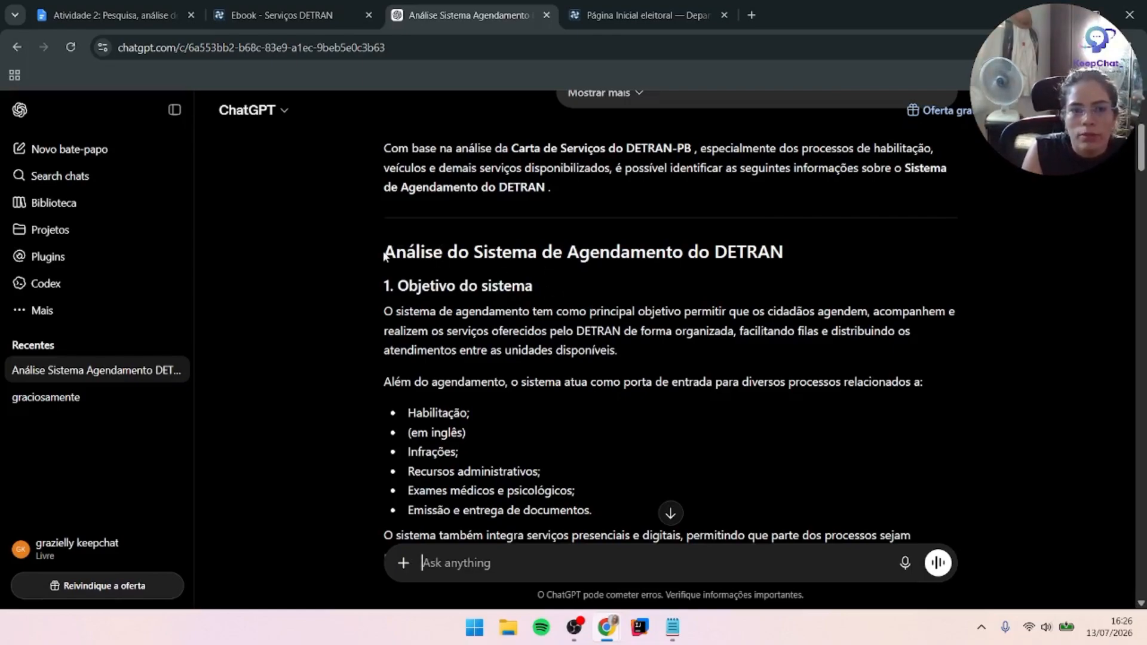
{"action": "left_click_drag", "start_coordinate": [384, 251], "coordinate": [611, 389]}
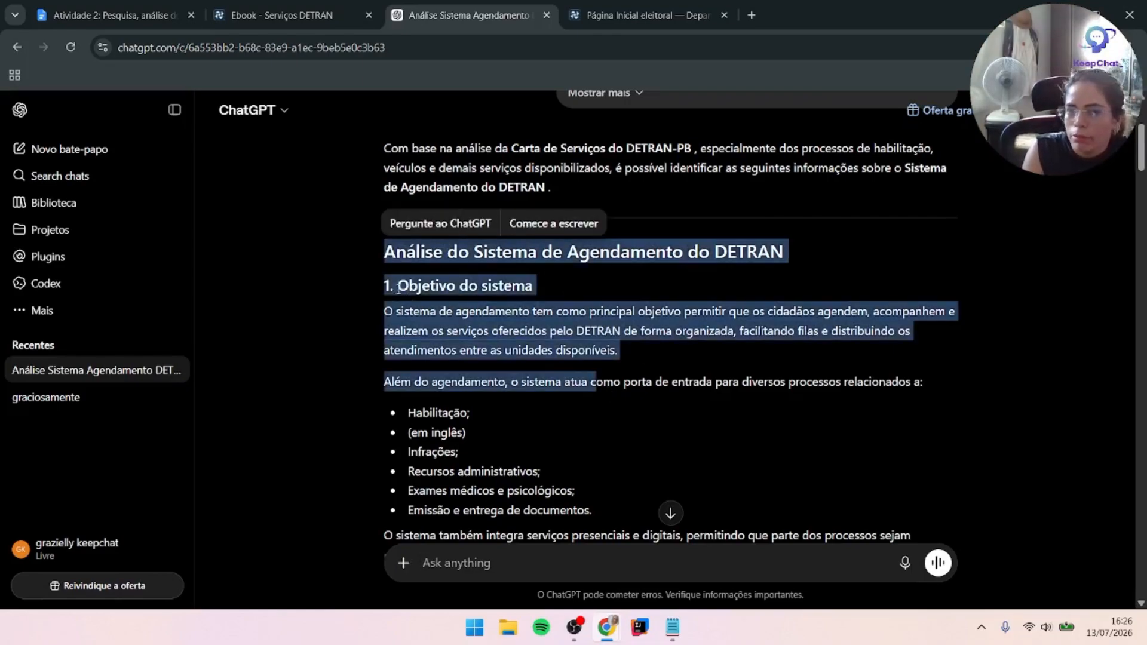
{"action": "left_click", "coordinate": [689, 395]}
{"action": "left_click_drag", "start_coordinate": [383, 311], "coordinate": [907, 299]}
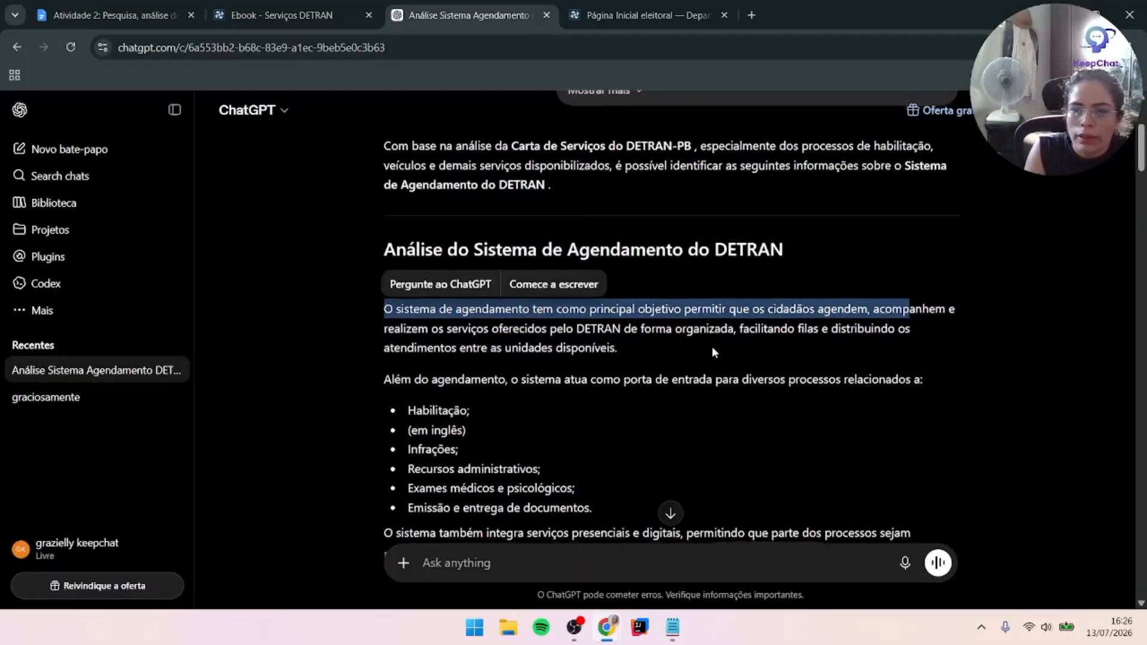
{"action": "scroll", "coordinate": [712, 349], "scroll_direction": "down", "scroll_amount": 5}
{"action": "left_click_drag", "start_coordinate": [410, 153], "coordinate": [622, 224]}
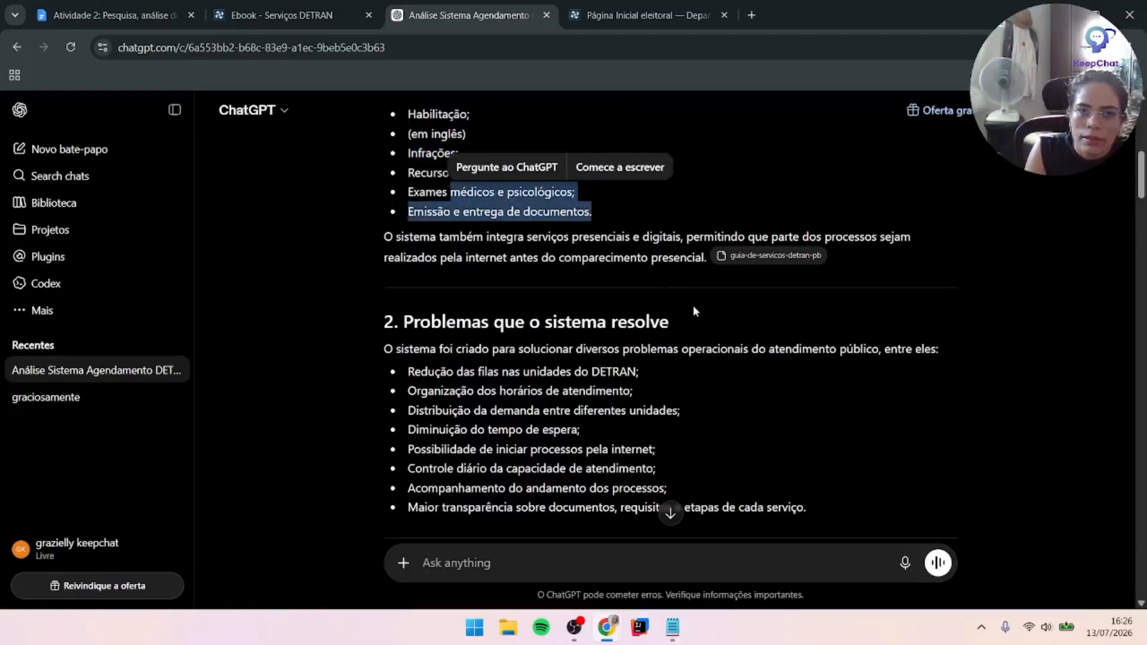
Read section 2 Problemas que o sistema resolve, highlighting its heading, introduction and listed problems one after another
{"action": "scroll", "coordinate": [604, 341], "scroll_direction": "down", "scroll_amount": 3}
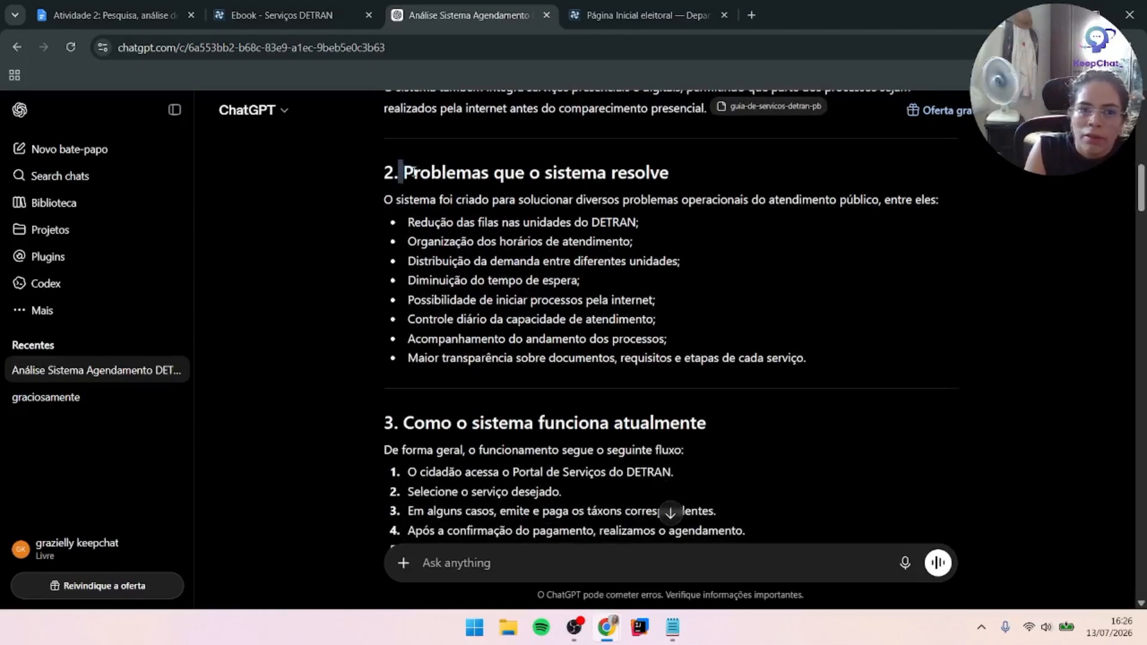
{"action": "left_click_drag", "start_coordinate": [414, 171], "coordinate": [670, 184]}
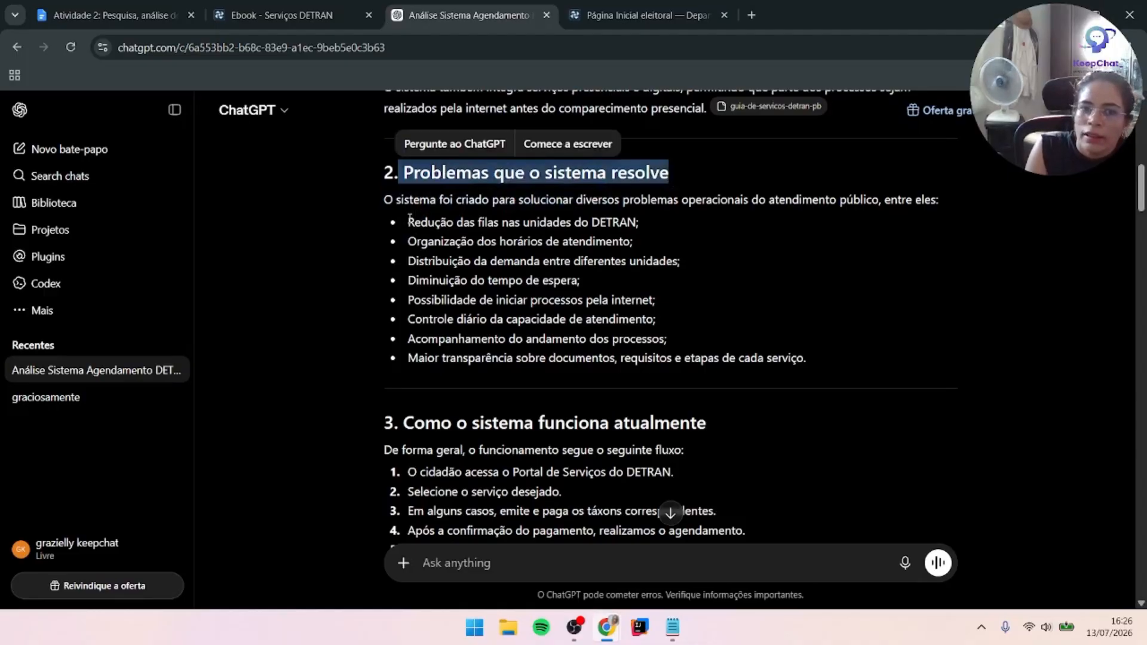
{"action": "left_click_drag", "start_coordinate": [383, 203], "coordinate": [864, 217]}
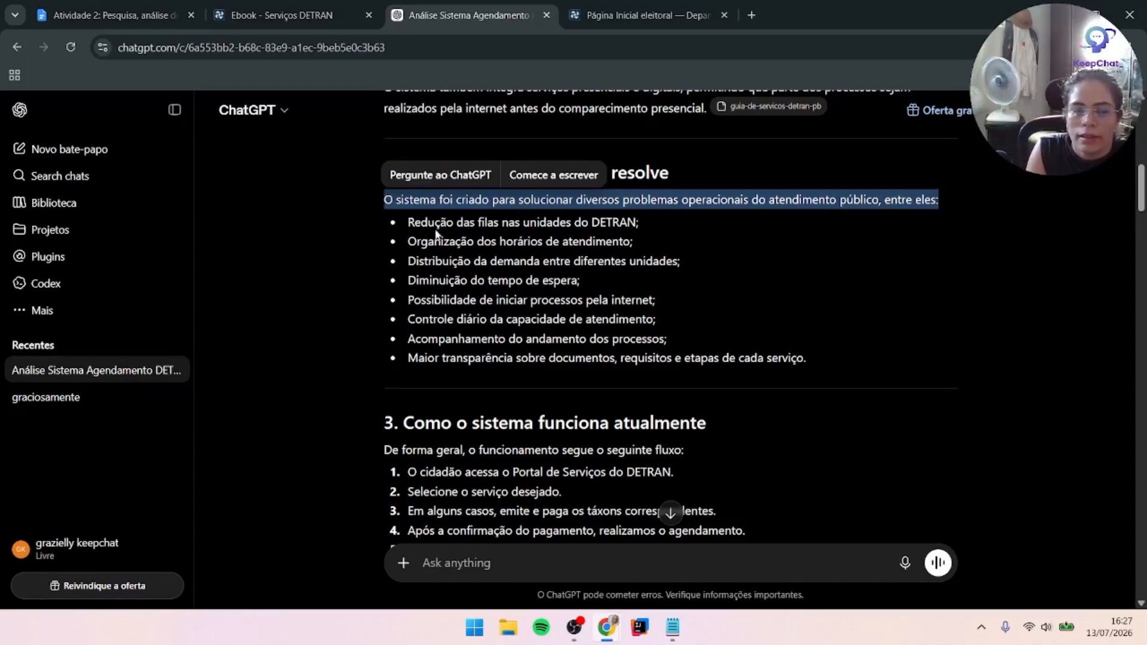
{"action": "left_click_drag", "start_coordinate": [440, 224], "coordinate": [538, 239]}
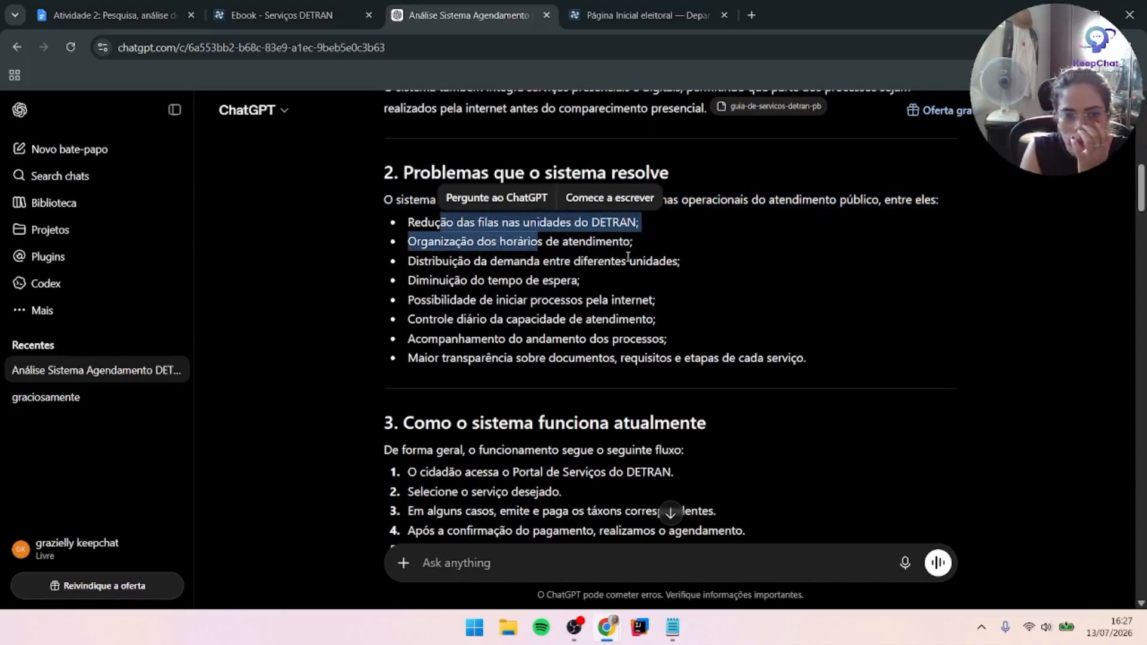
{"action": "left_click_drag", "start_coordinate": [556, 261], "coordinate": [673, 262]}
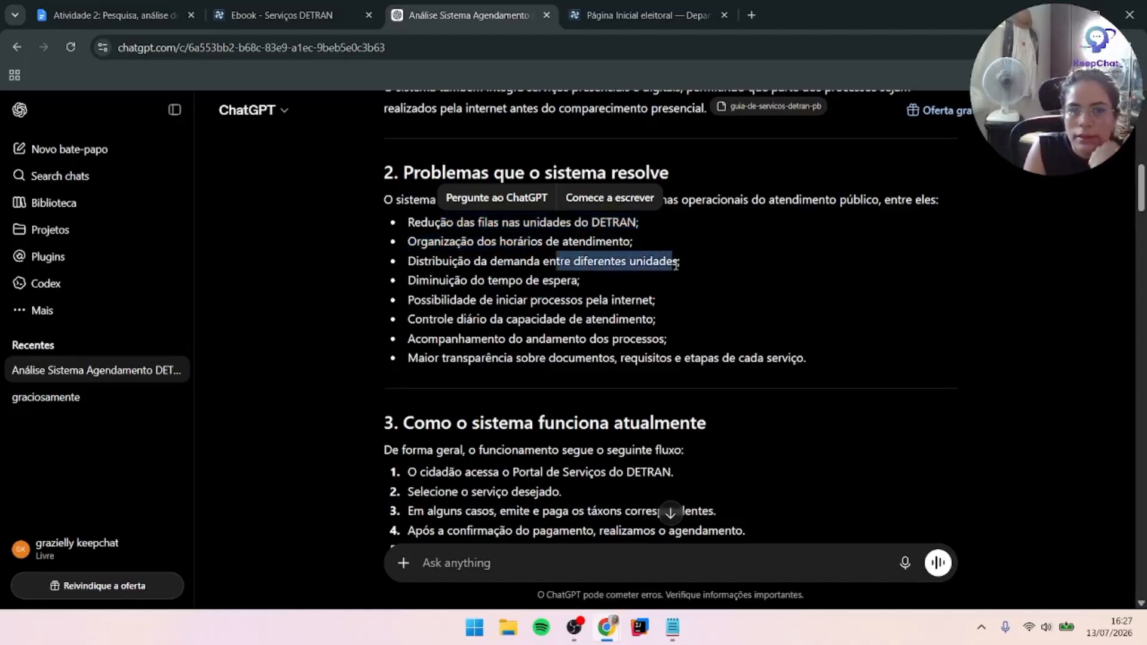
{"action": "left_click_drag", "start_coordinate": [425, 282], "coordinate": [586, 285]}
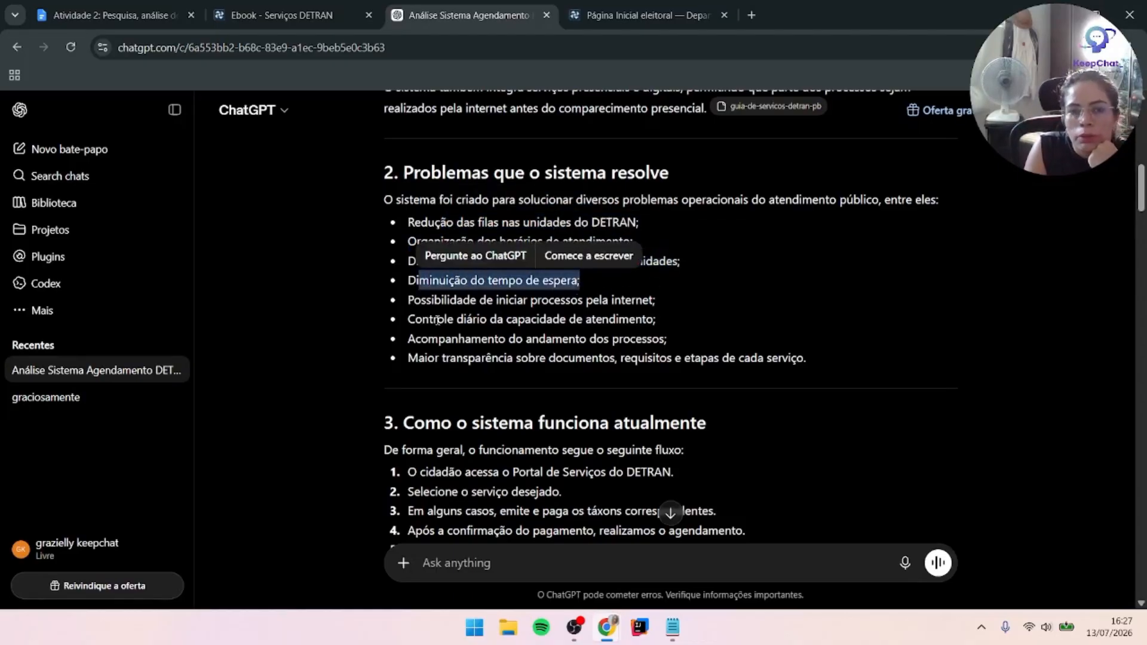
{"action": "left_click_drag", "start_coordinate": [443, 300], "coordinate": [621, 299]}
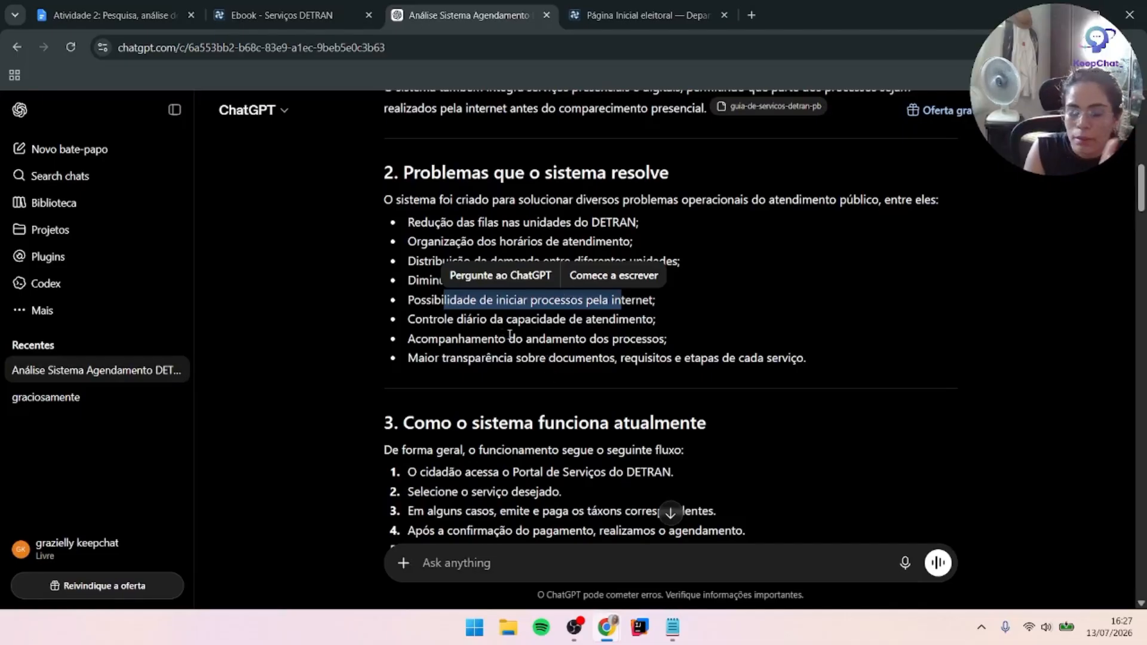
{"action": "left_click_drag", "start_coordinate": [440, 340], "coordinate": [655, 343]}
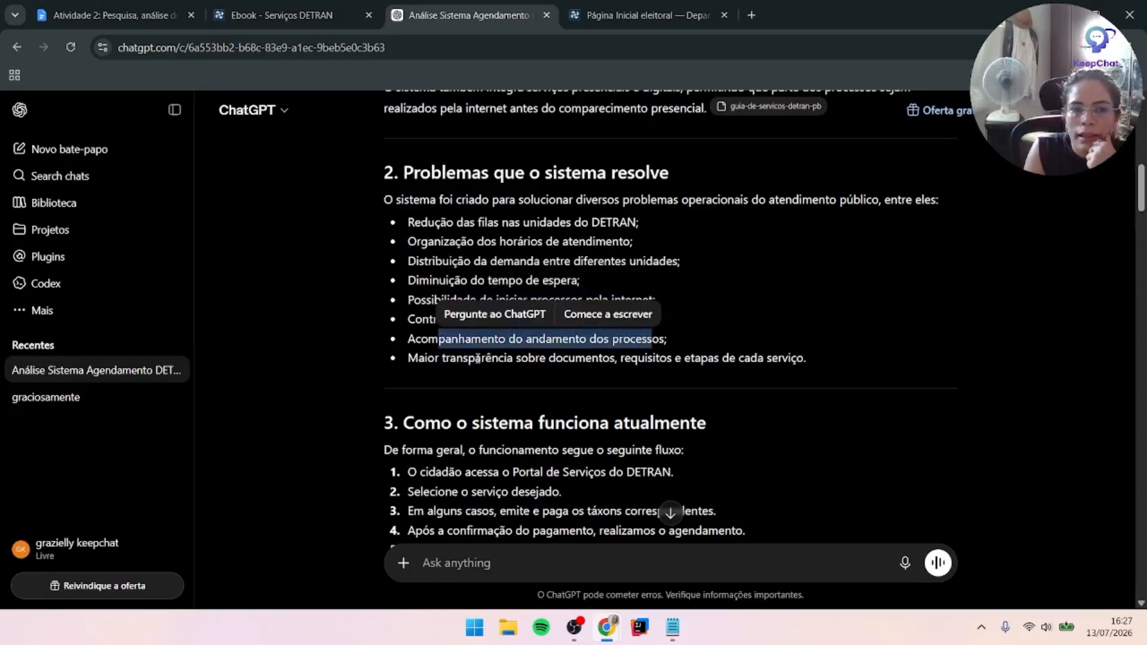
{"action": "left_click_drag", "start_coordinate": [476, 358], "coordinate": [826, 365]}
Read the numbered flow in section 3 Como o sistema funciona atualmente, highlighting its heading and individual stages from portal access to process tracking
{"action": "scroll", "coordinate": [823, 365], "scroll_direction": "down", "scroll_amount": 5}
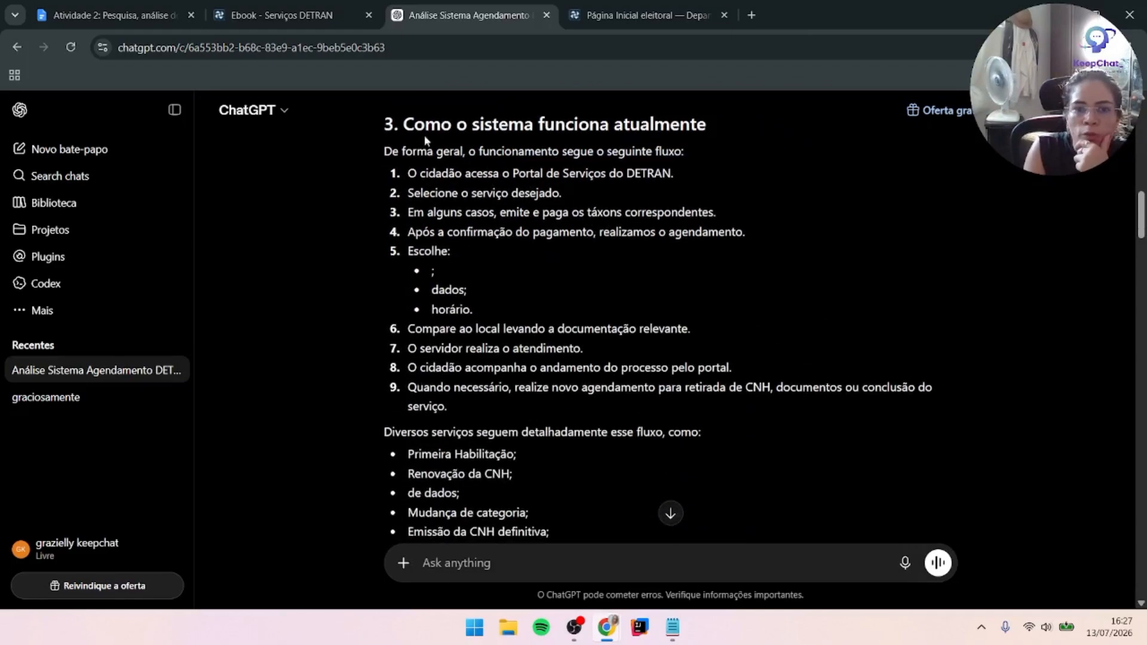
{"action": "left_click_drag", "start_coordinate": [414, 126], "coordinate": [692, 130]}
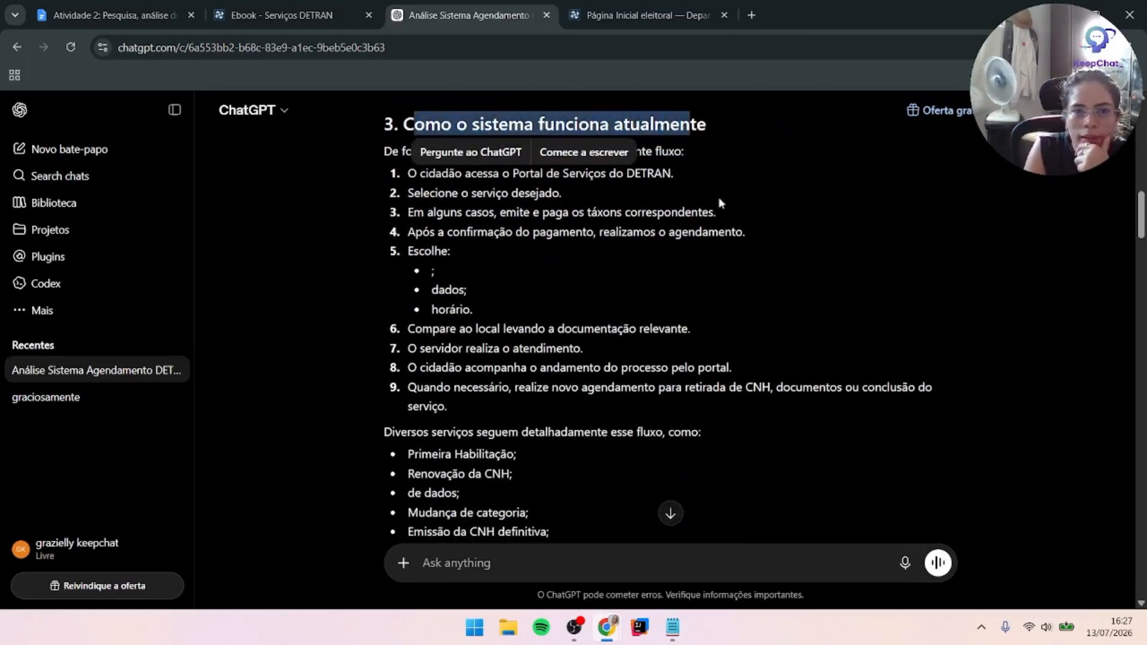
{"action": "left_click", "coordinate": [768, 242]}
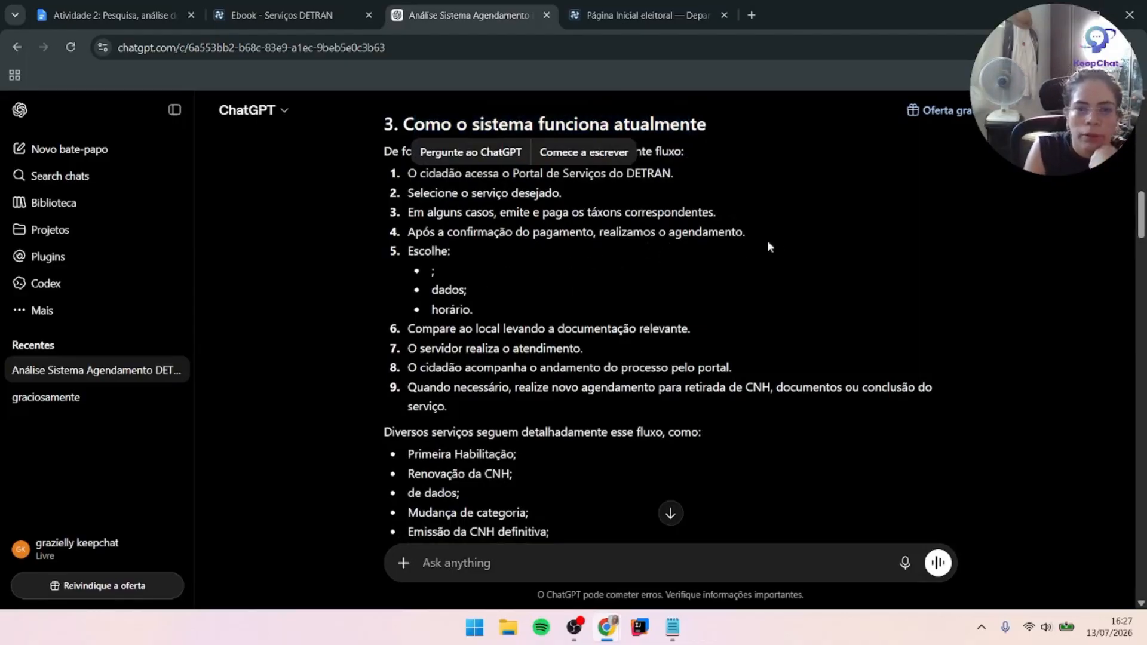
{"action": "left_click_drag", "start_coordinate": [384, 151], "coordinate": [662, 174]}
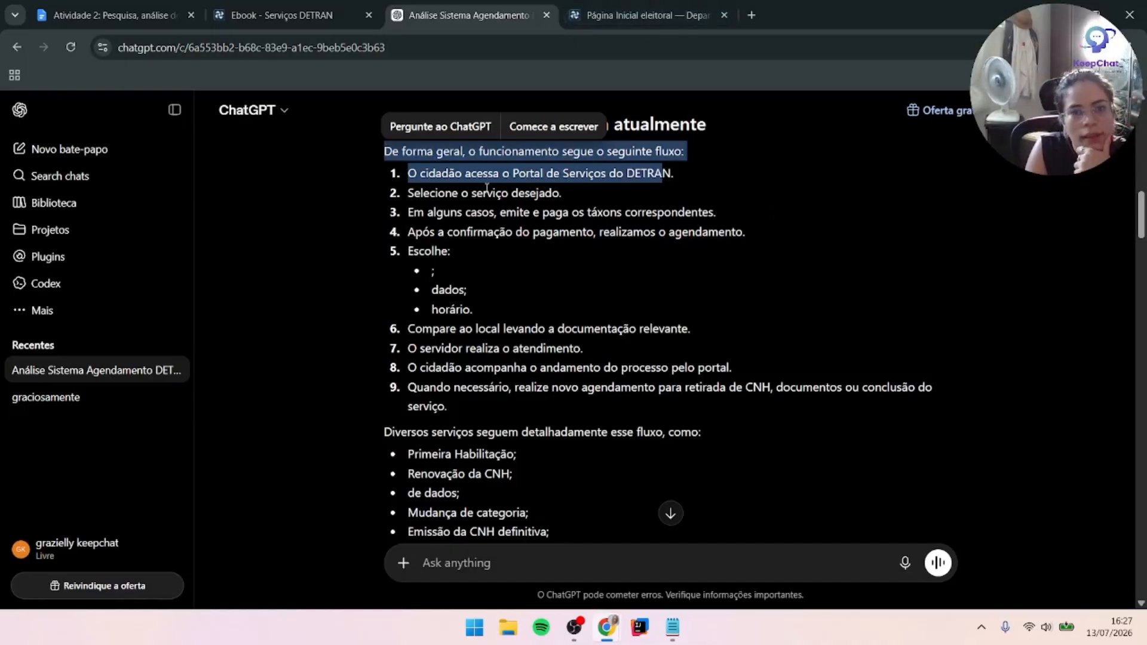
{"action": "left_click_drag", "start_coordinate": [461, 196], "coordinate": [586, 203]}
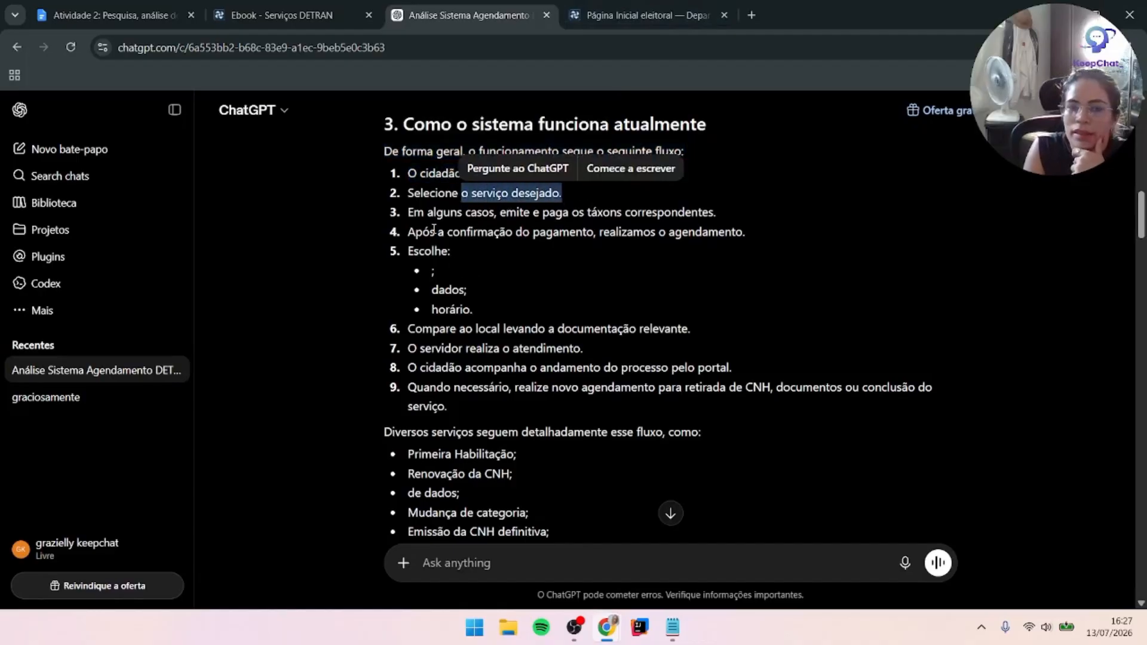
{"action": "left_click_drag", "start_coordinate": [525, 210], "coordinate": [708, 218]}
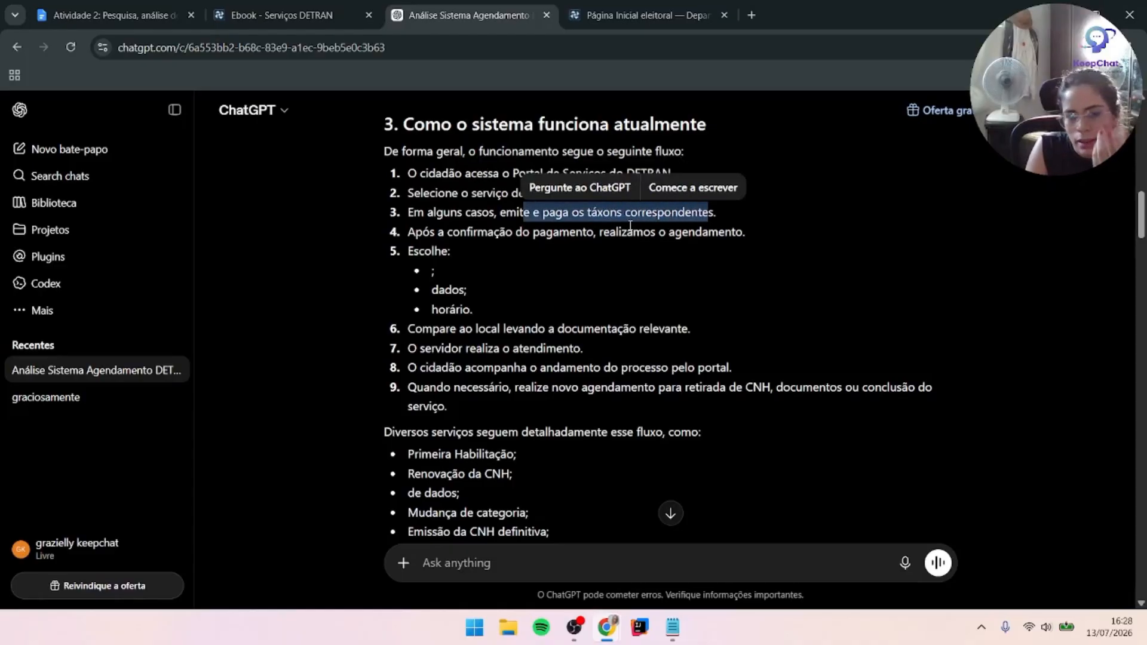
{"action": "left_click_drag", "start_coordinate": [436, 232], "coordinate": [701, 249]}
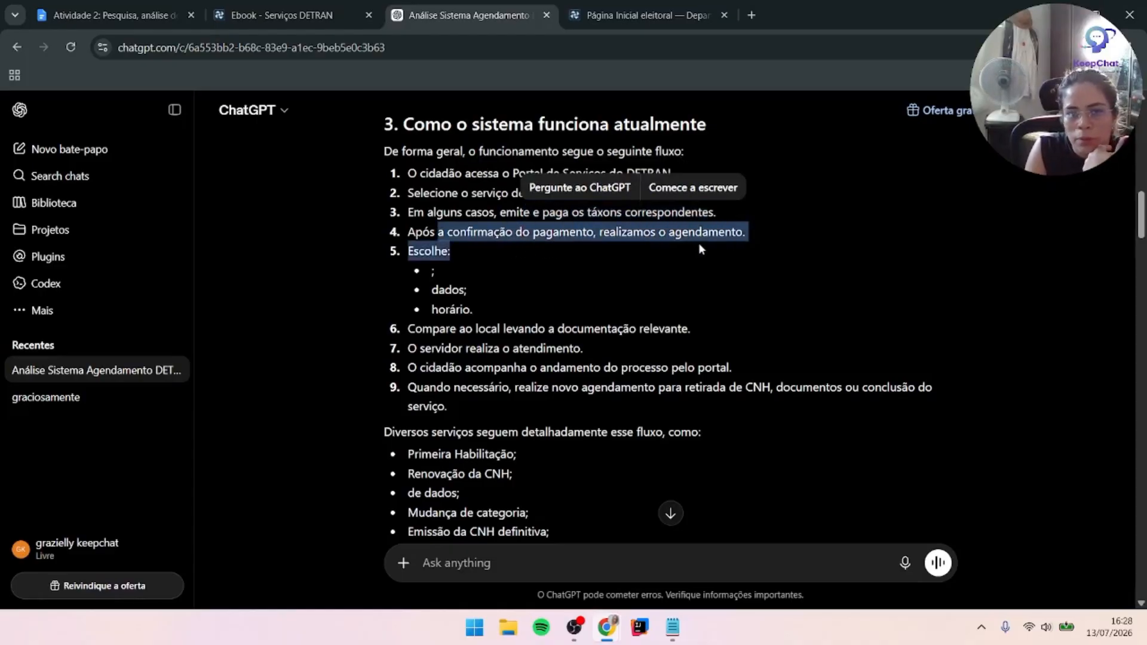
{"action": "left_click", "coordinate": [465, 285]}
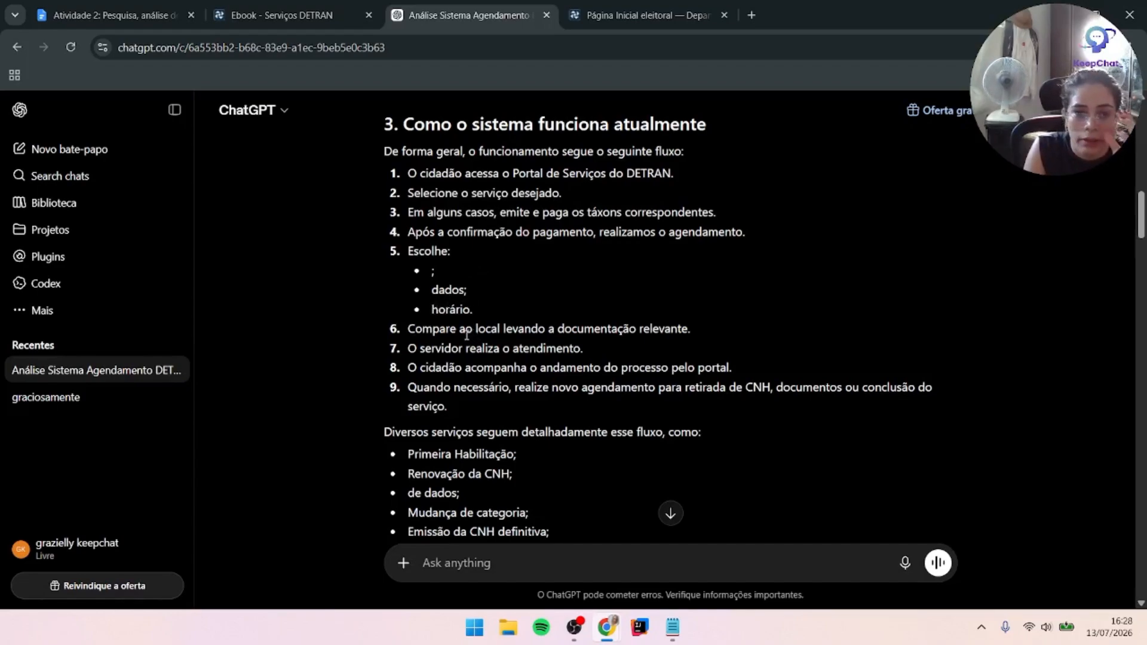
{"action": "left_click_drag", "start_coordinate": [422, 330], "coordinate": [703, 335]}
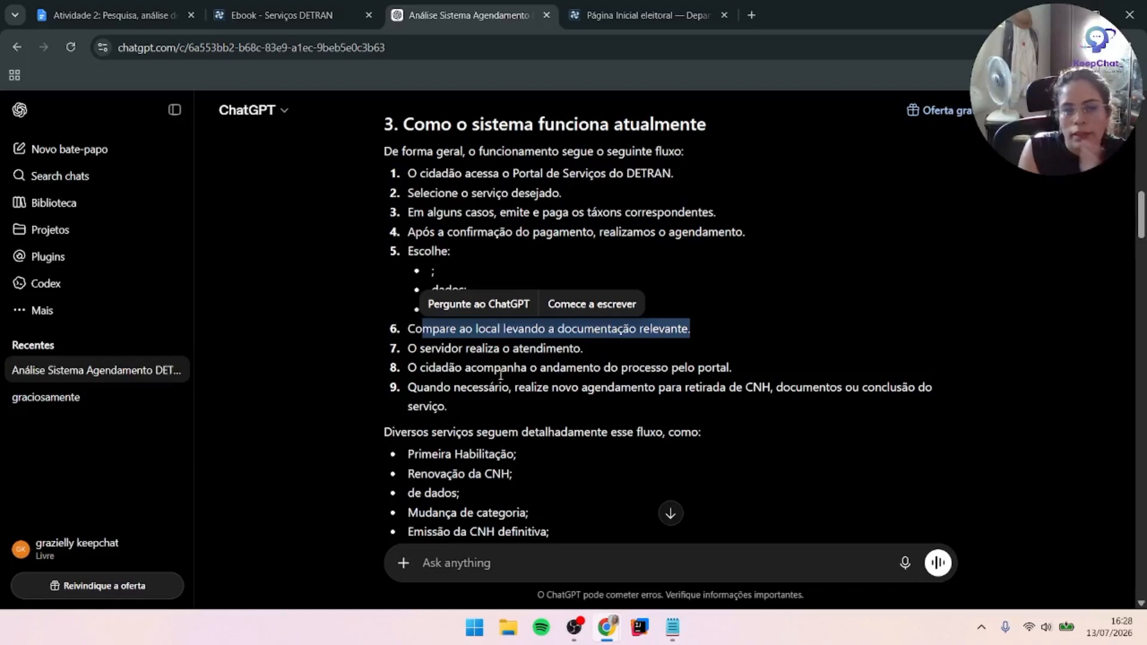
{"action": "left_click", "coordinate": [471, 372]}
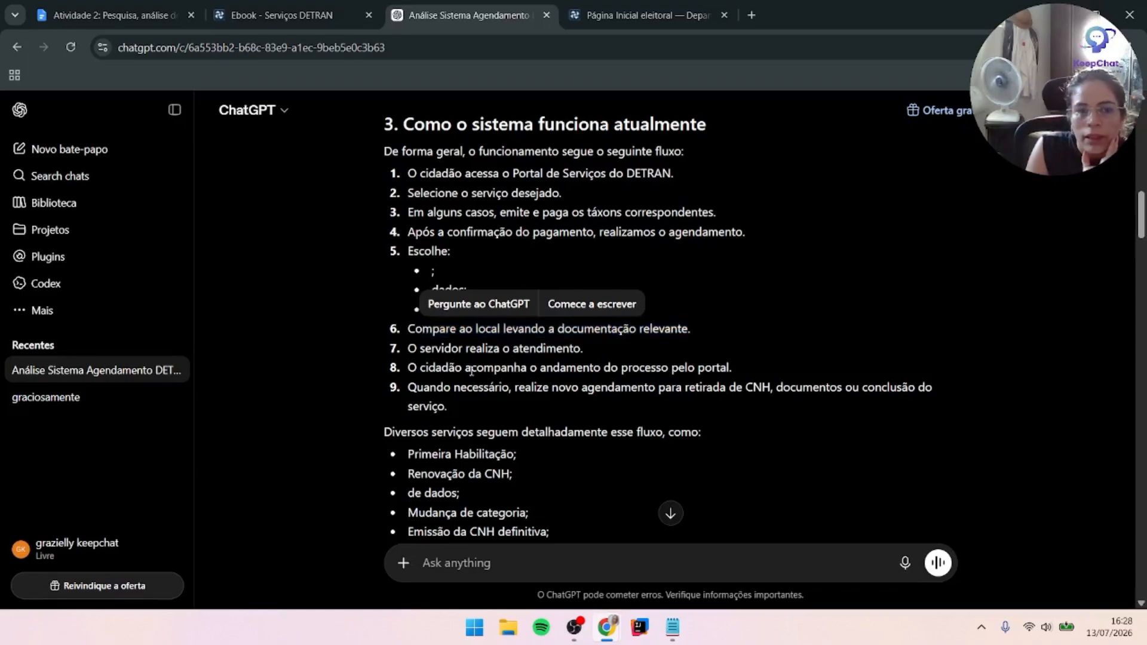
{"action": "left_click_drag", "start_coordinate": [471, 372], "coordinate": [661, 378]}
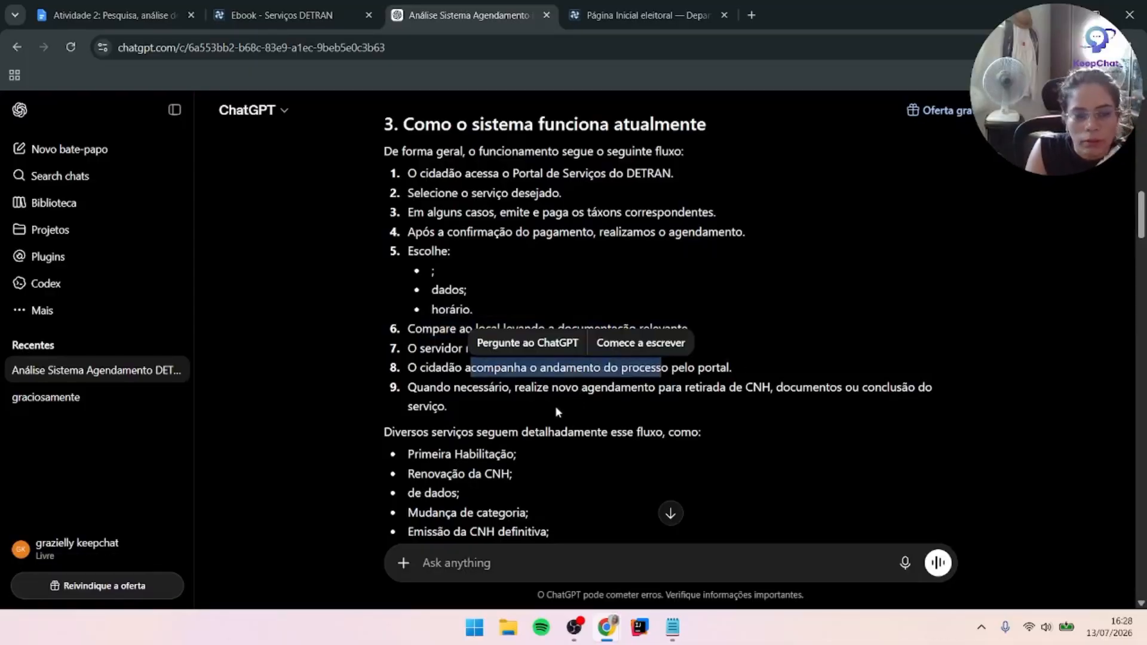
Review the services that follow this flow at the end of section 3, highlighting the introduction and the list from Primeira Habilitação to Segunda via da CNH
{"action": "scroll", "coordinate": [555, 412], "scroll_direction": "down", "scroll_amount": 3}
{"action": "left_click_drag", "start_coordinate": [424, 283], "coordinate": [555, 302]}
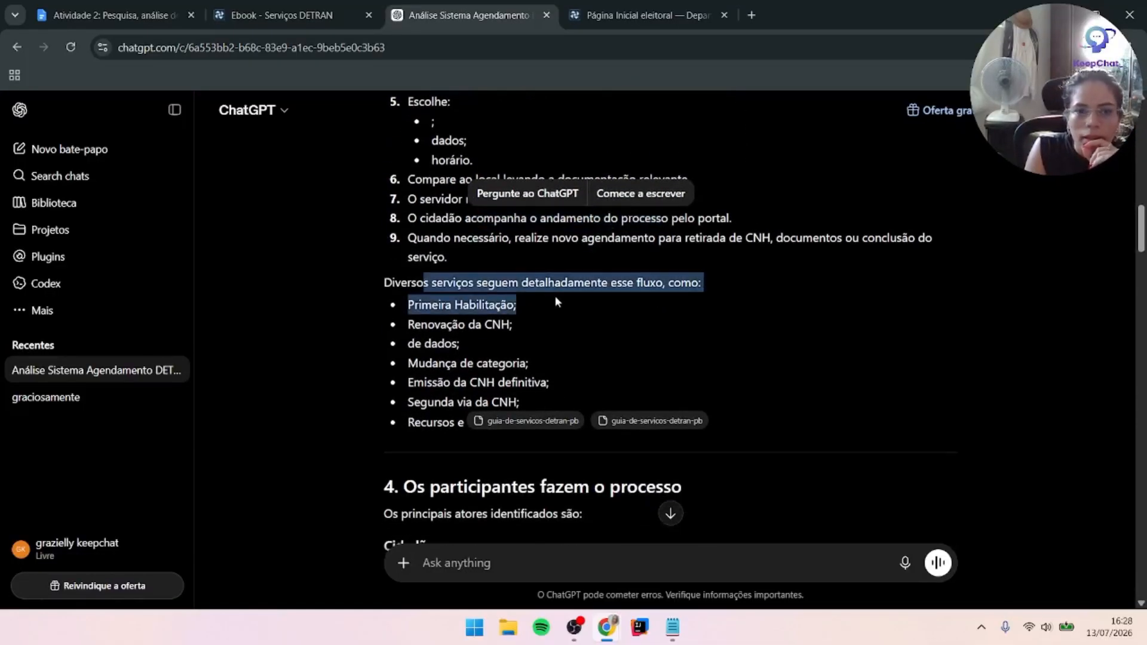
{"action": "left_click", "coordinate": [565, 327]}
{"action": "left_click_drag", "start_coordinate": [422, 305], "coordinate": [494, 404]}
Read the start of section 4 Os participantes fazem o processo, highlighting its heading and the actors Cidadão and Servido
{"action": "scroll", "coordinate": [500, 403], "scroll_direction": "down", "scroll_amount": 1}
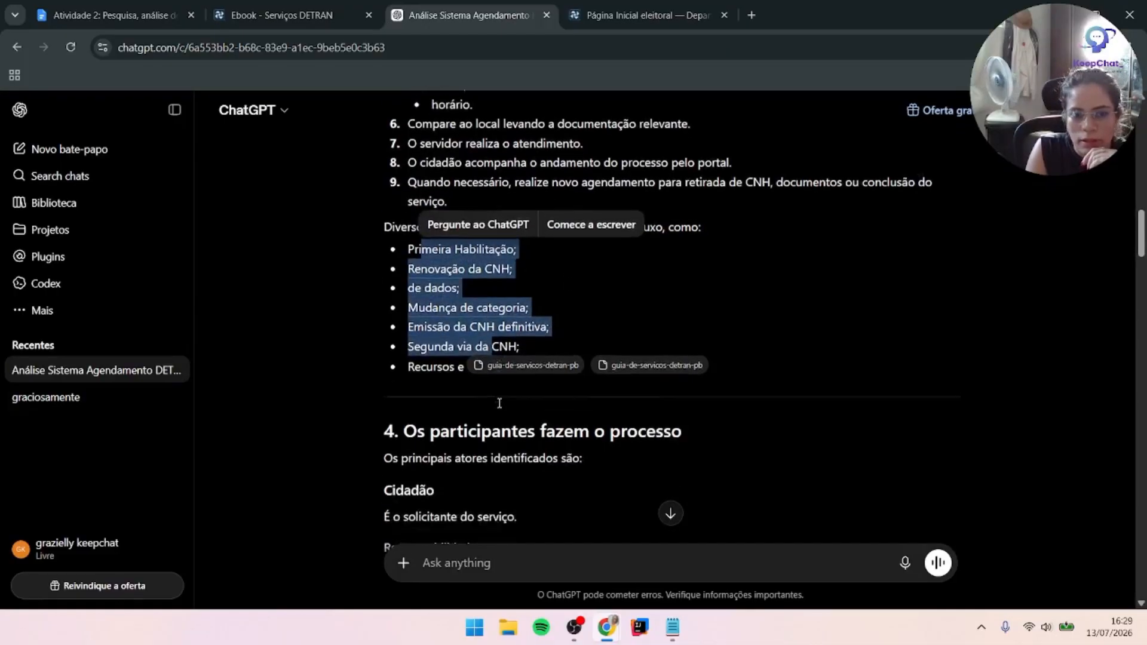
{"action": "scroll", "coordinate": [500, 403], "scroll_direction": "down", "scroll_amount": 3}
{"action": "left_click_drag", "start_coordinate": [441, 267], "coordinate": [705, 273]}
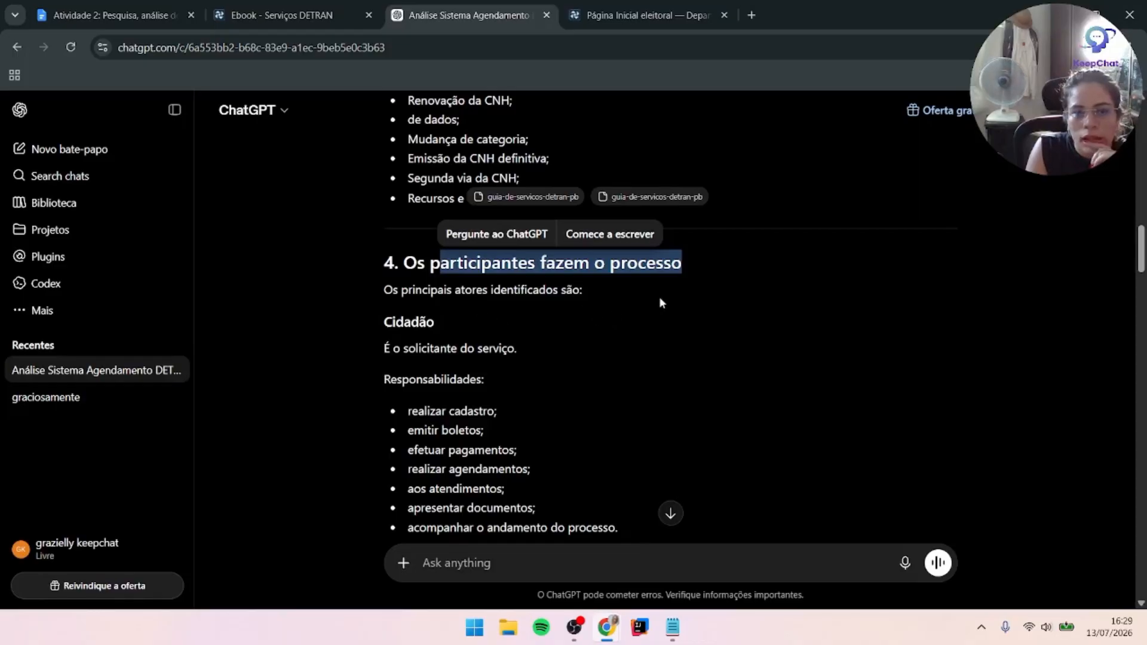
{"action": "left_click_drag", "start_coordinate": [501, 291], "coordinate": [583, 291]}
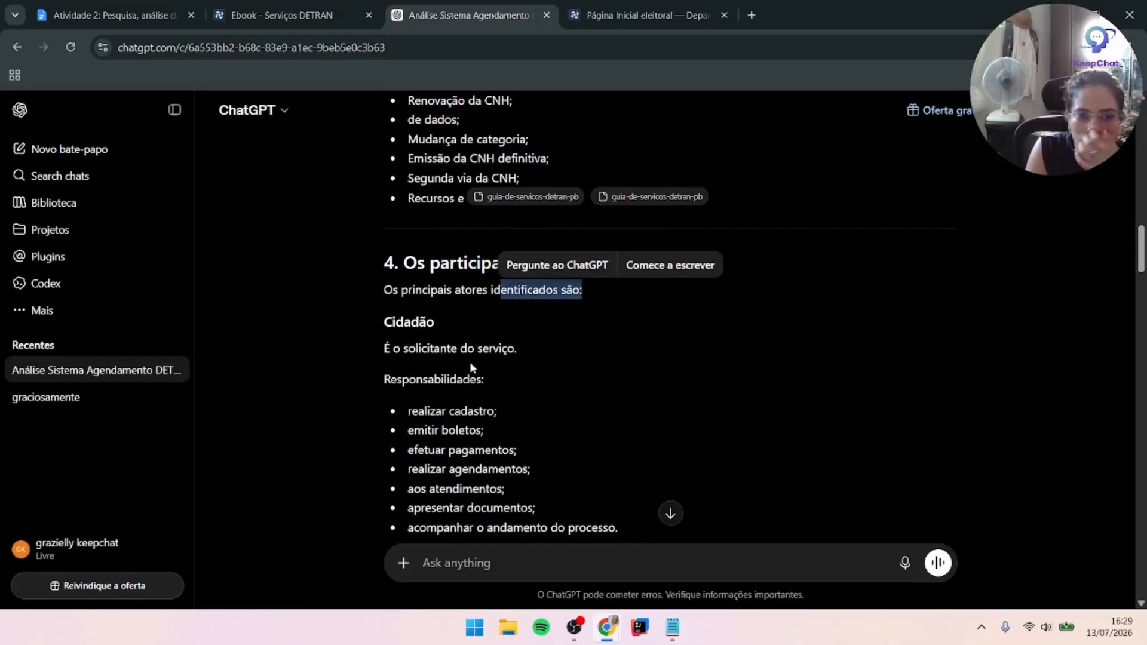
{"action": "left_click_drag", "start_coordinate": [385, 330], "coordinate": [458, 346]}
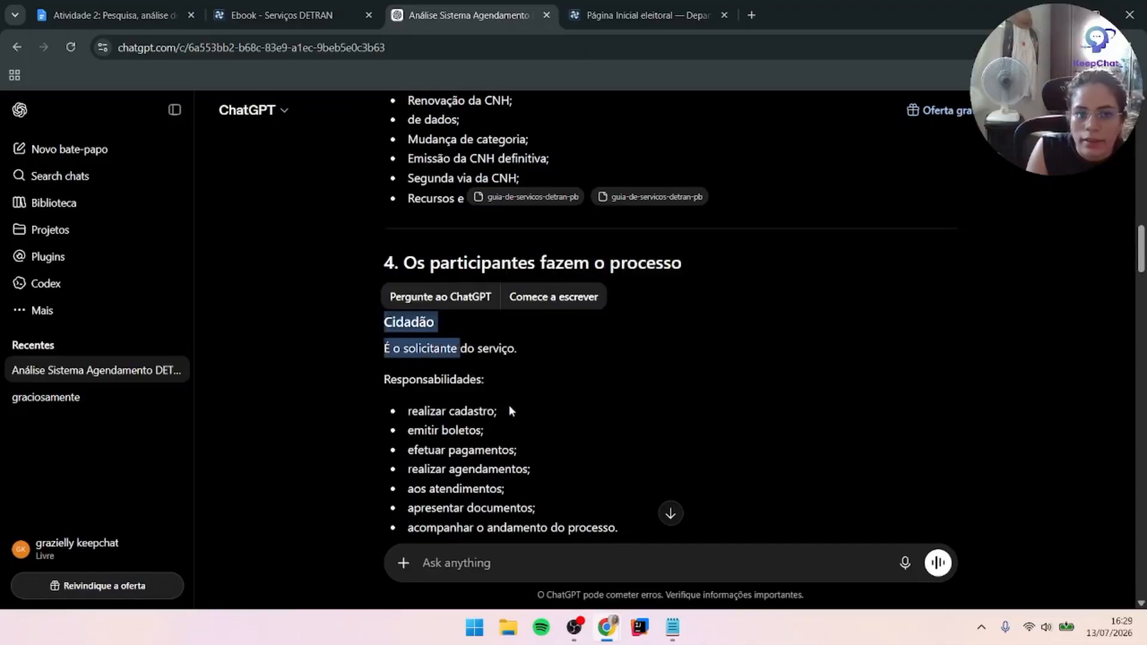
{"action": "scroll", "coordinate": [508, 404], "scroll_direction": "down", "scroll_amount": 3}
{"action": "scroll", "coordinate": [488, 297], "scroll_direction": "down", "scroll_amount": 4}
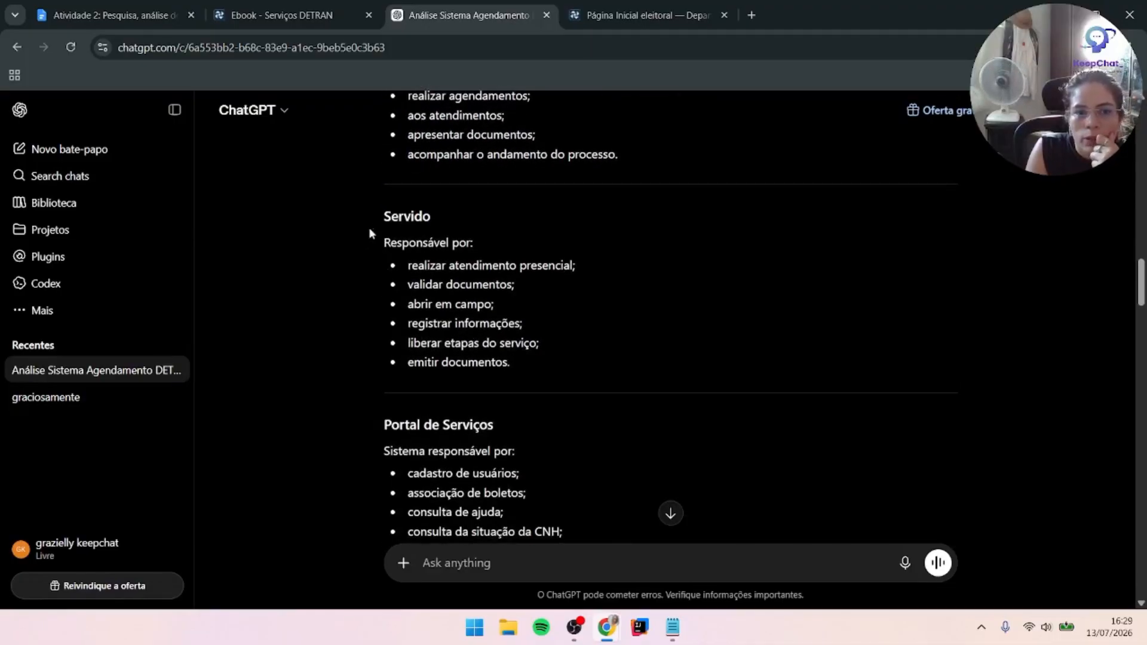
{"action": "left_click_drag", "start_coordinate": [398, 216], "coordinate": [495, 226]}
Examine the responsibilities of Portal de Serviços and Sistema de Agendamento, highlighting both headings and several of their listed items
{"action": "scroll", "coordinate": [494, 427], "scroll_direction": "down", "scroll_amount": 3}
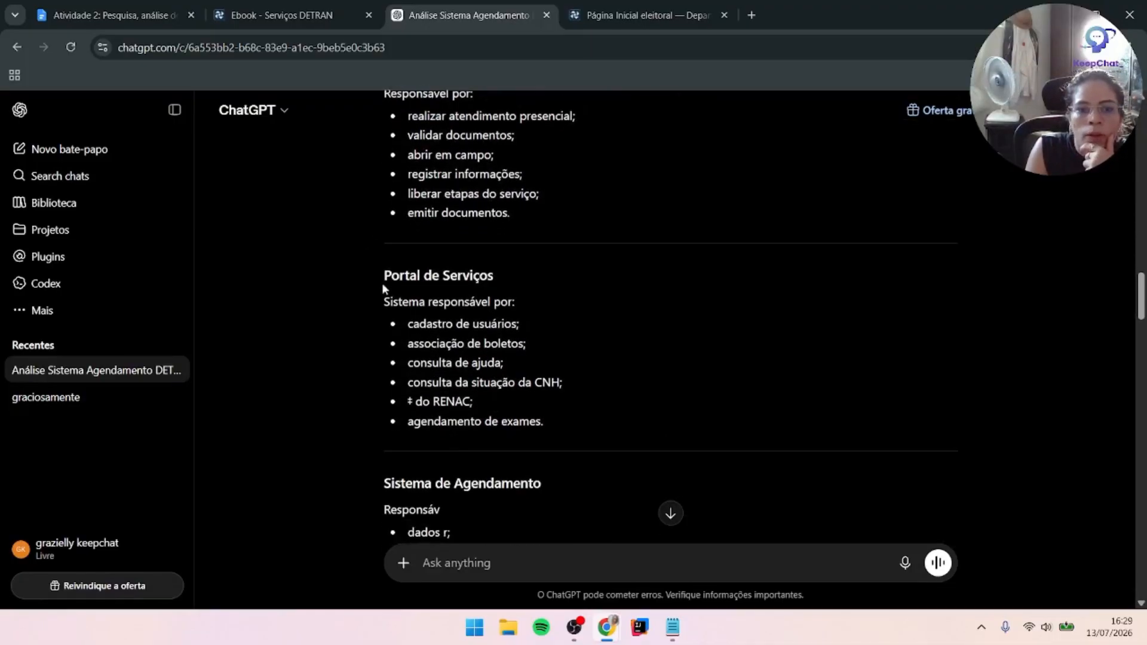
{"action": "left_click_drag", "start_coordinate": [382, 282], "coordinate": [549, 277]}
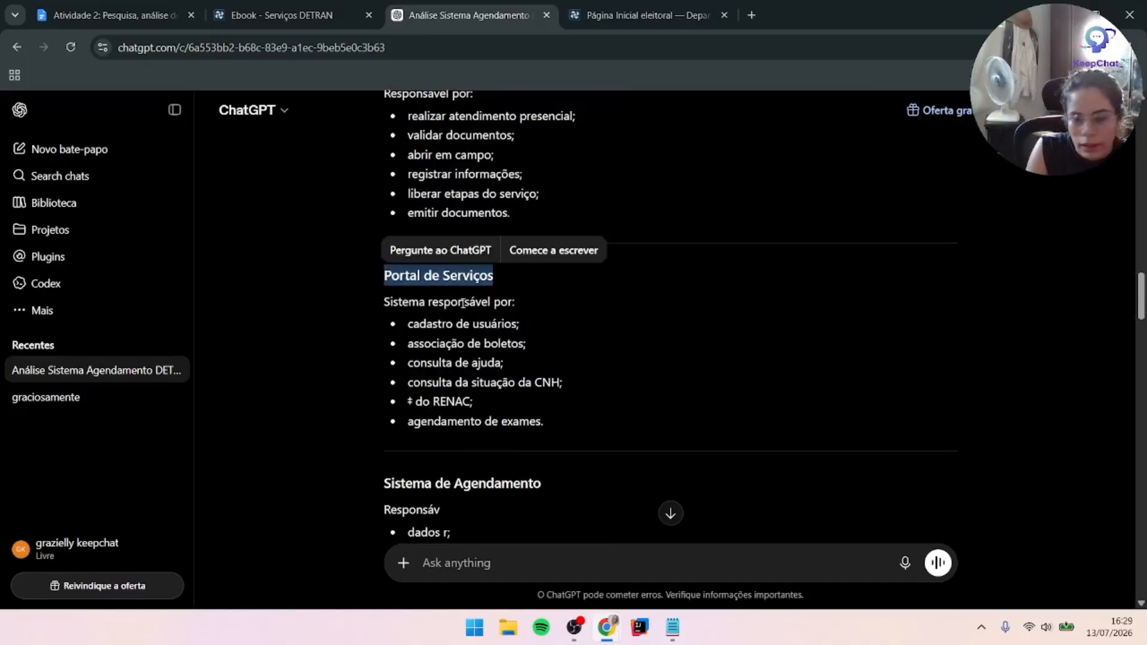
{"action": "left_click_drag", "start_coordinate": [406, 324], "coordinate": [543, 365]}
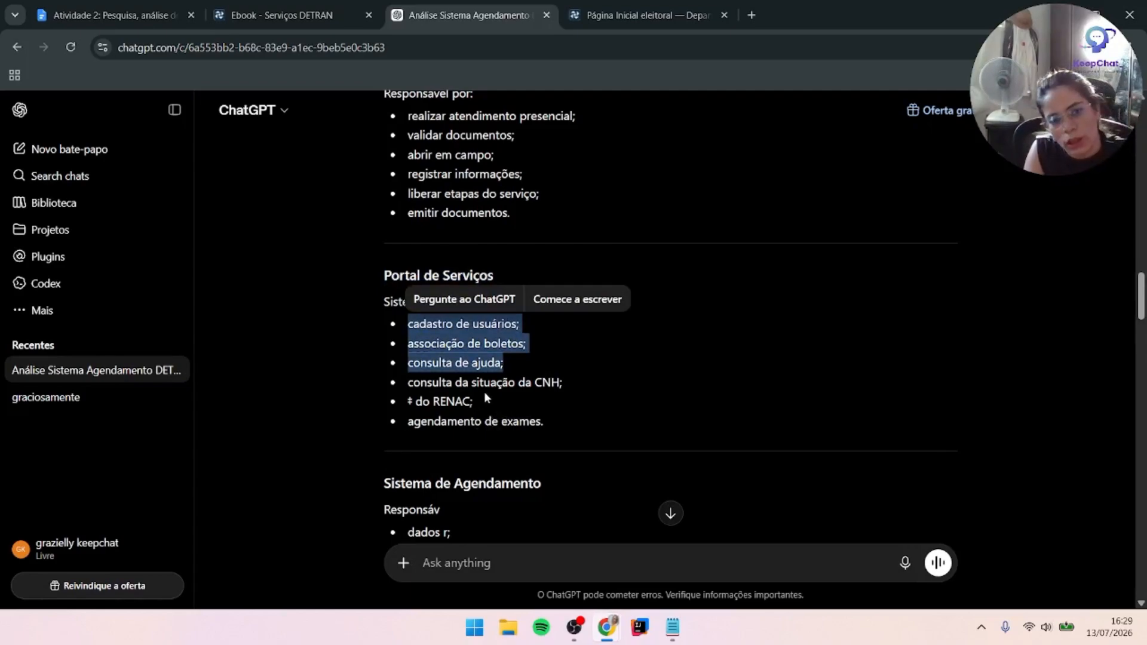
{"action": "scroll", "coordinate": [457, 383], "scroll_direction": "down", "scroll_amount": 3}
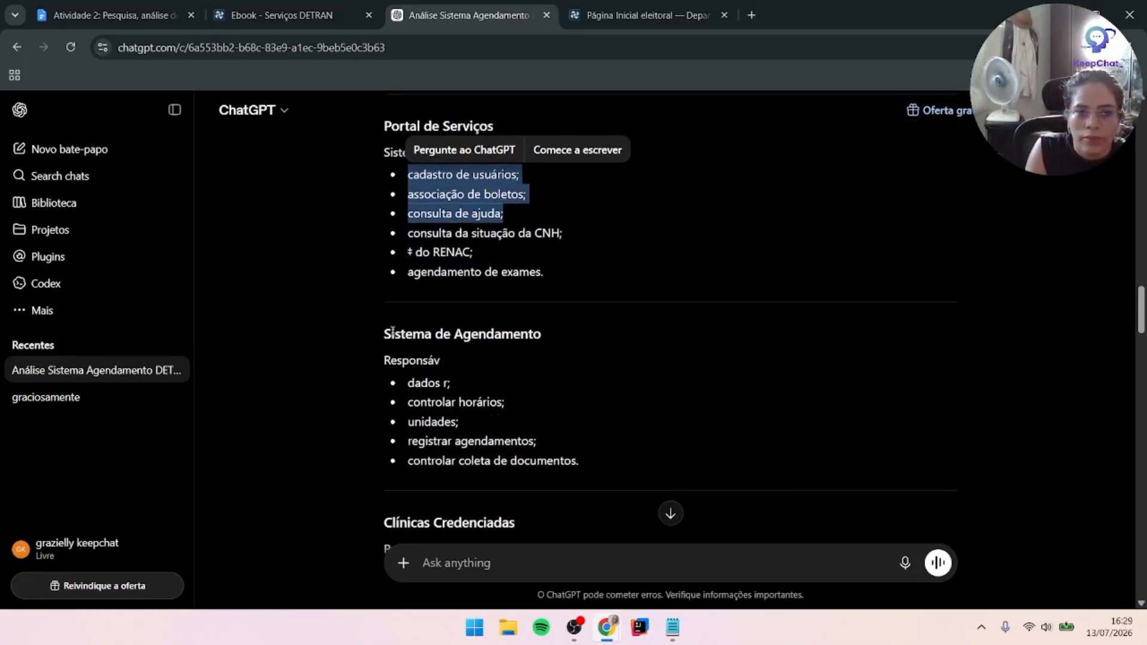
{"action": "left_click_drag", "start_coordinate": [384, 334], "coordinate": [559, 356]}
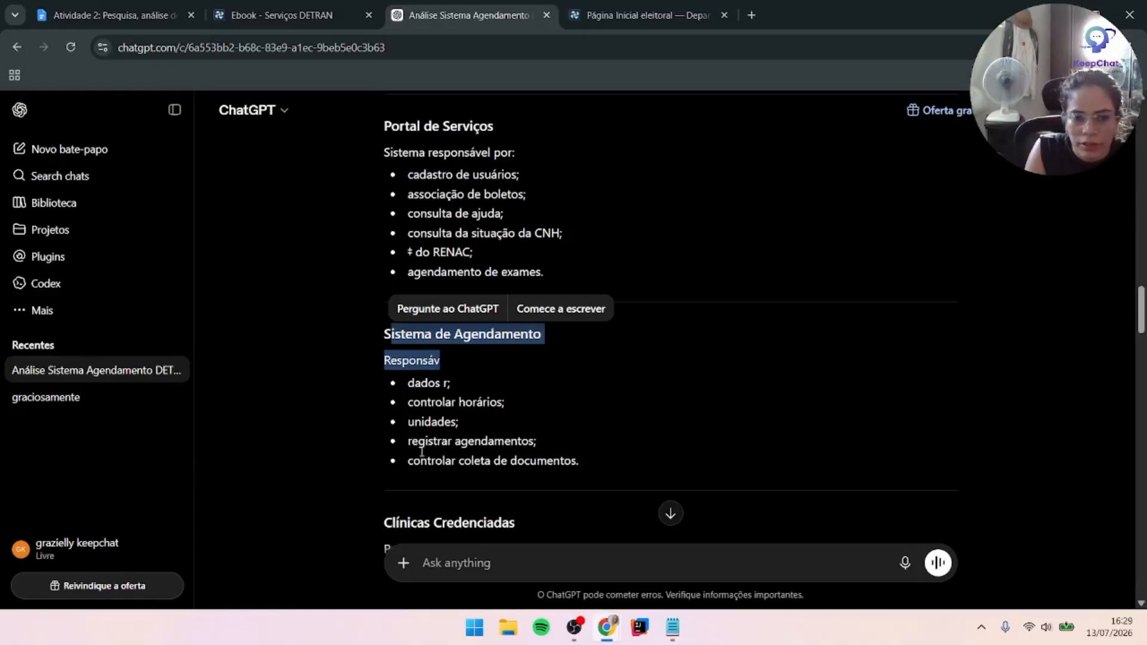
{"action": "left_click_drag", "start_coordinate": [409, 420], "coordinate": [511, 424]}
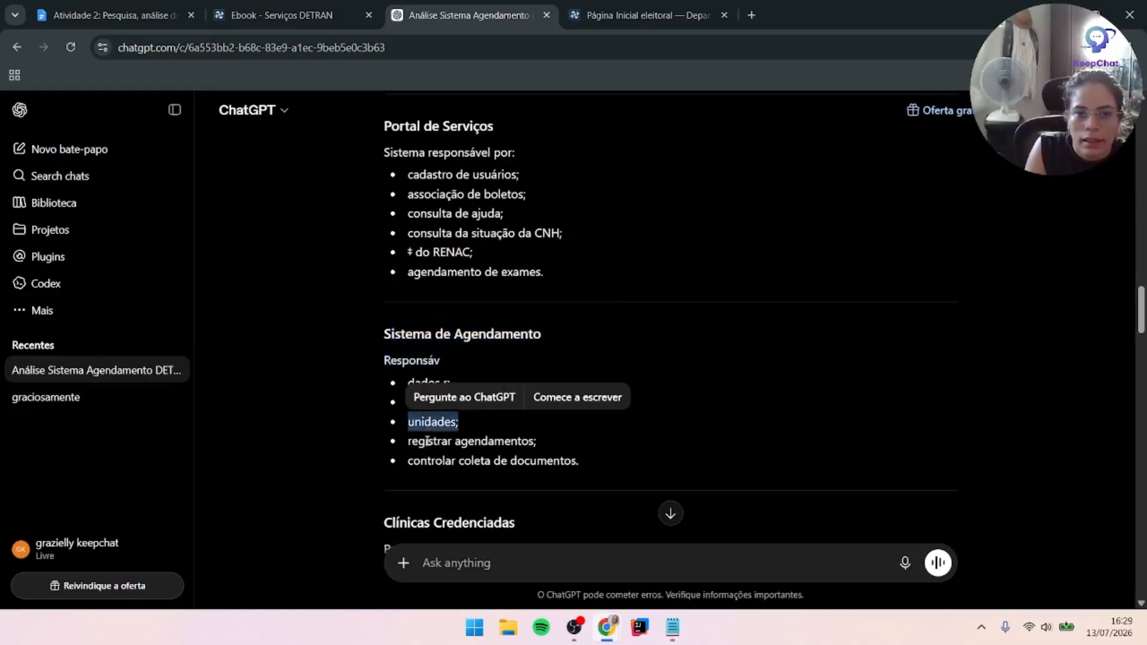
{"action": "left_click_drag", "start_coordinate": [411, 442], "coordinate": [569, 446]}
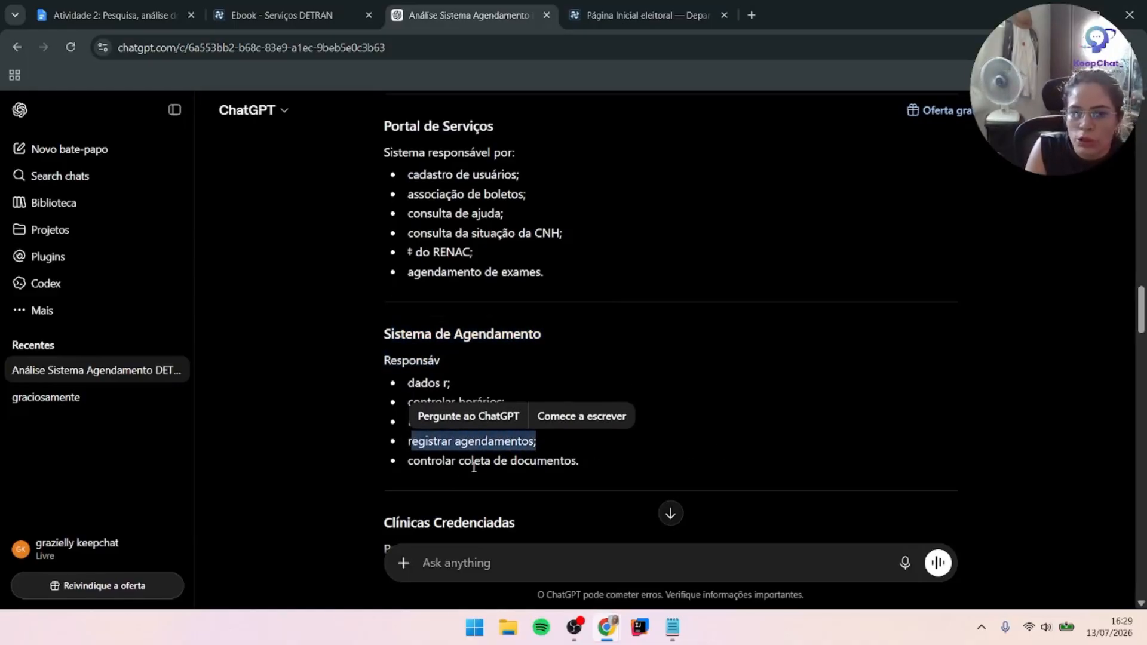
Review the actors Clínicas Credenciadas and Autoescolas (CFC), highlighting both headings, the driving schools' responsibilities and their communication with DETRAN
{"action": "scroll", "coordinate": [478, 418], "scroll_direction": "down", "scroll_amount": 7}
{"action": "scroll", "coordinate": [507, 360], "scroll_direction": "up", "scroll_amount": 2}
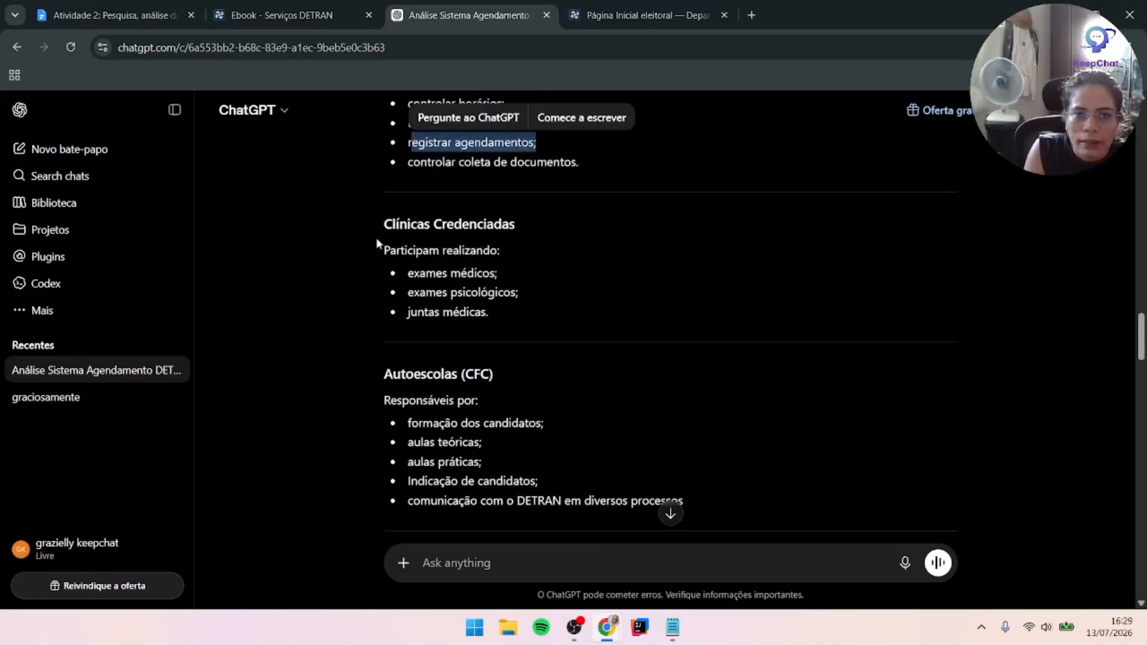
{"action": "left_click_drag", "start_coordinate": [383, 225], "coordinate": [544, 234]}
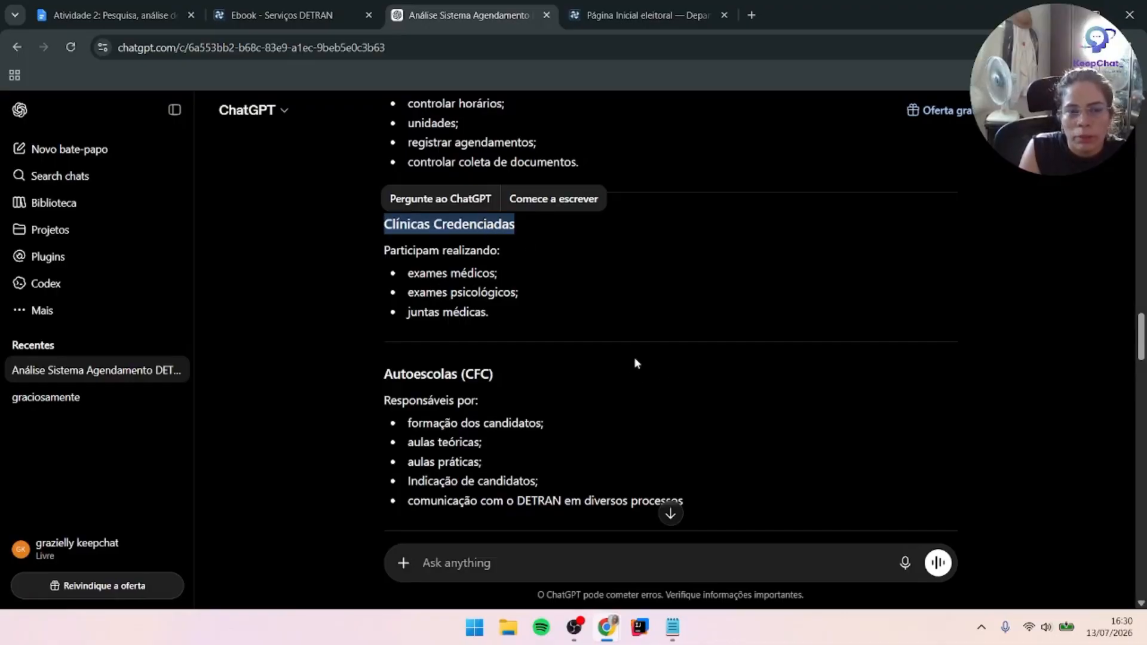
{"action": "left_click_drag", "start_coordinate": [406, 374], "coordinate": [534, 388]}
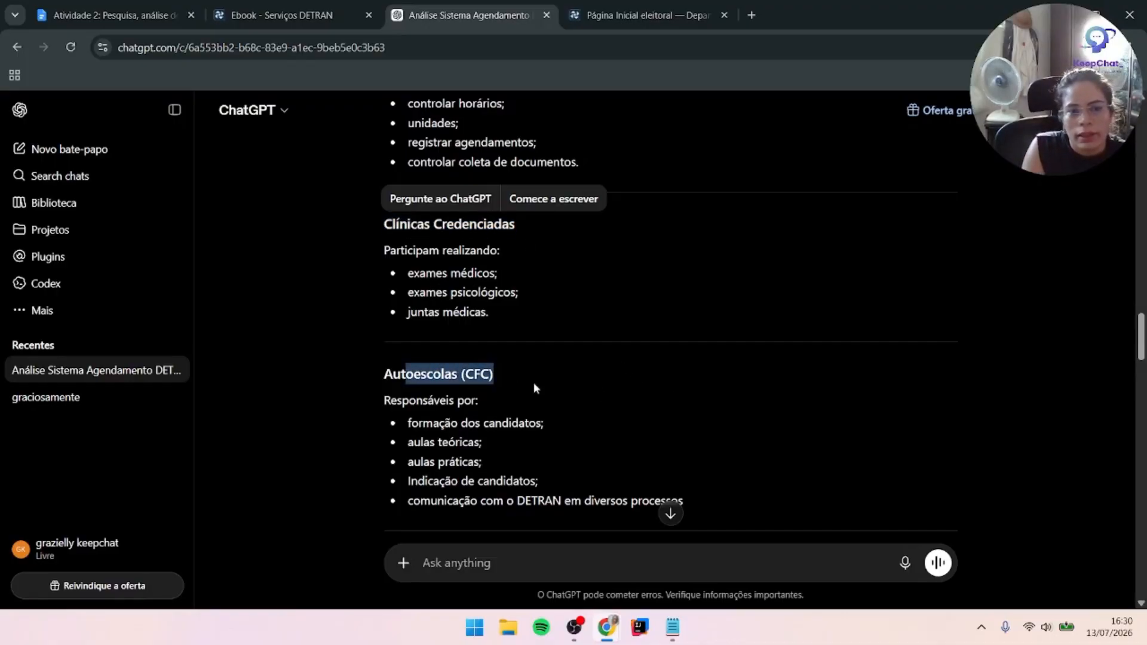
{"action": "scroll", "coordinate": [527, 386], "scroll_direction": "down", "scroll_amount": 3}
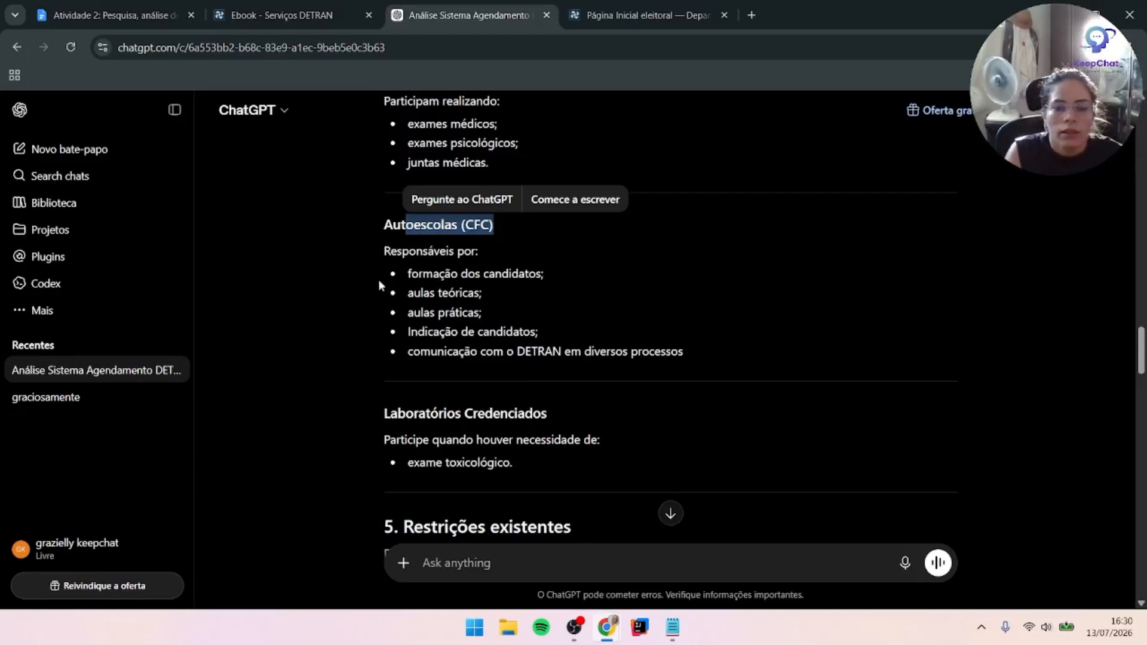
{"action": "left_click_drag", "start_coordinate": [690, 351], "coordinate": [371, 253]}
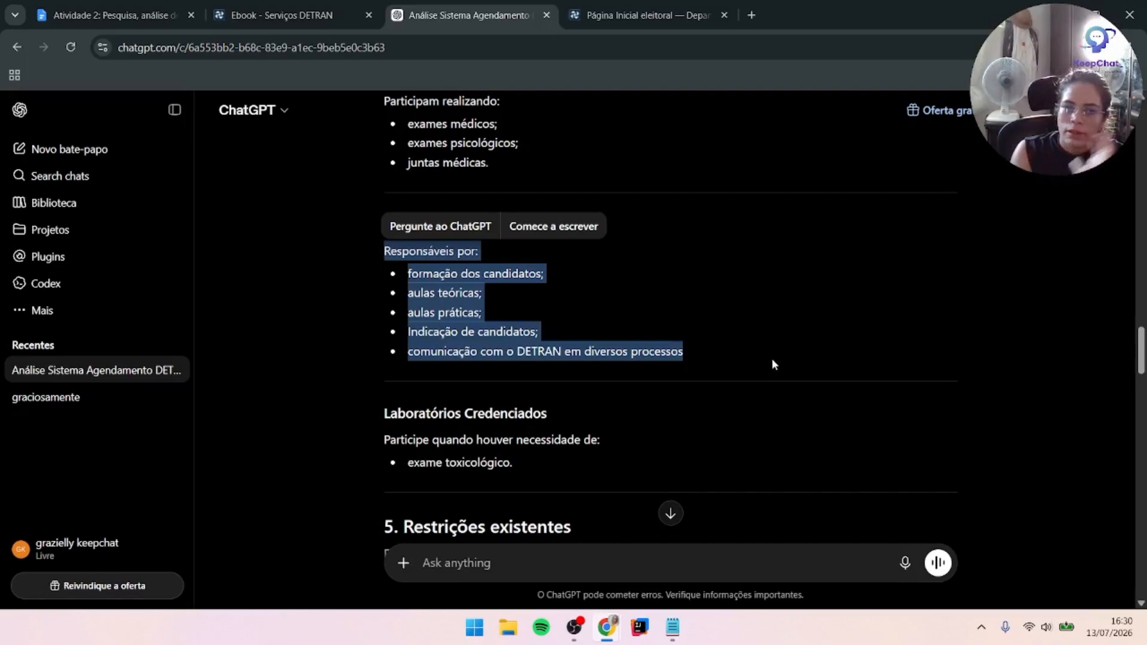
{"action": "left_click", "coordinate": [398, 268]}
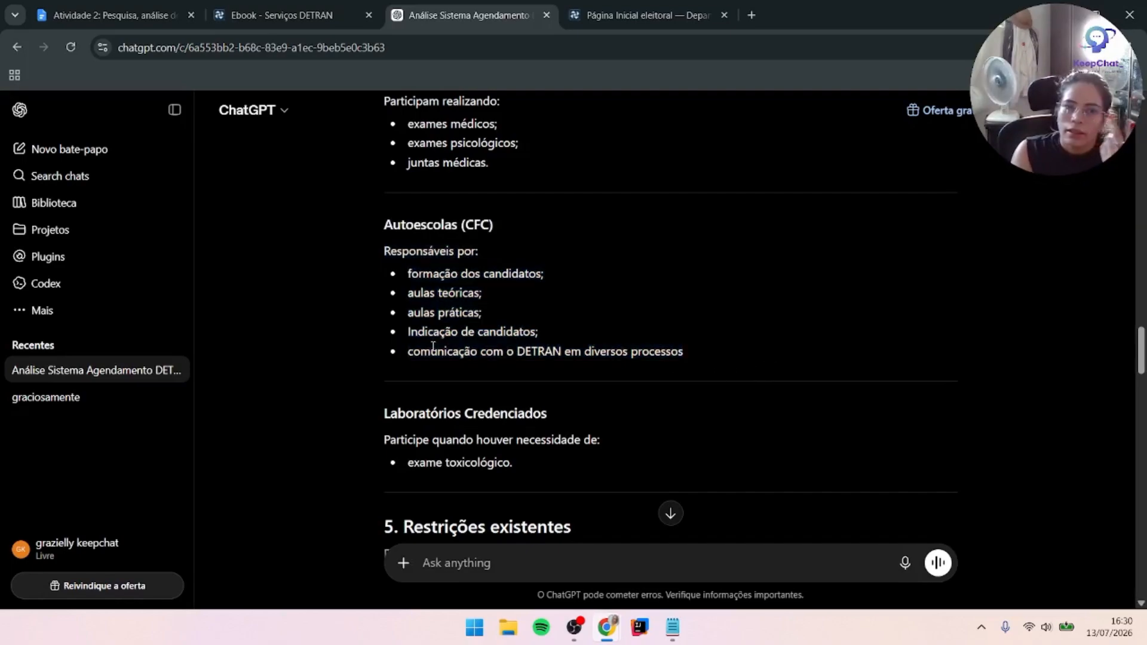
{"action": "left_click_drag", "start_coordinate": [414, 356], "coordinate": [661, 364]}
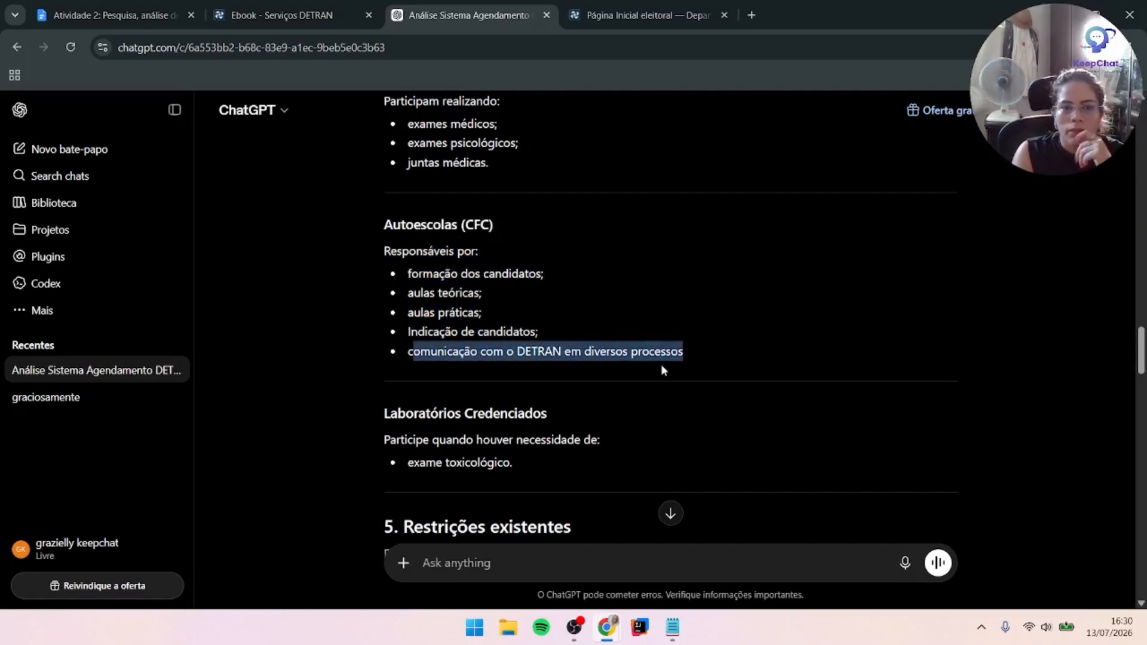
Read the start of section 5 Restrições existentes, highlighting the text from its heading through Restrições de acesso to the Restrições legais heading
{"action": "scroll", "coordinate": [533, 353], "scroll_direction": "down", "scroll_amount": 5}
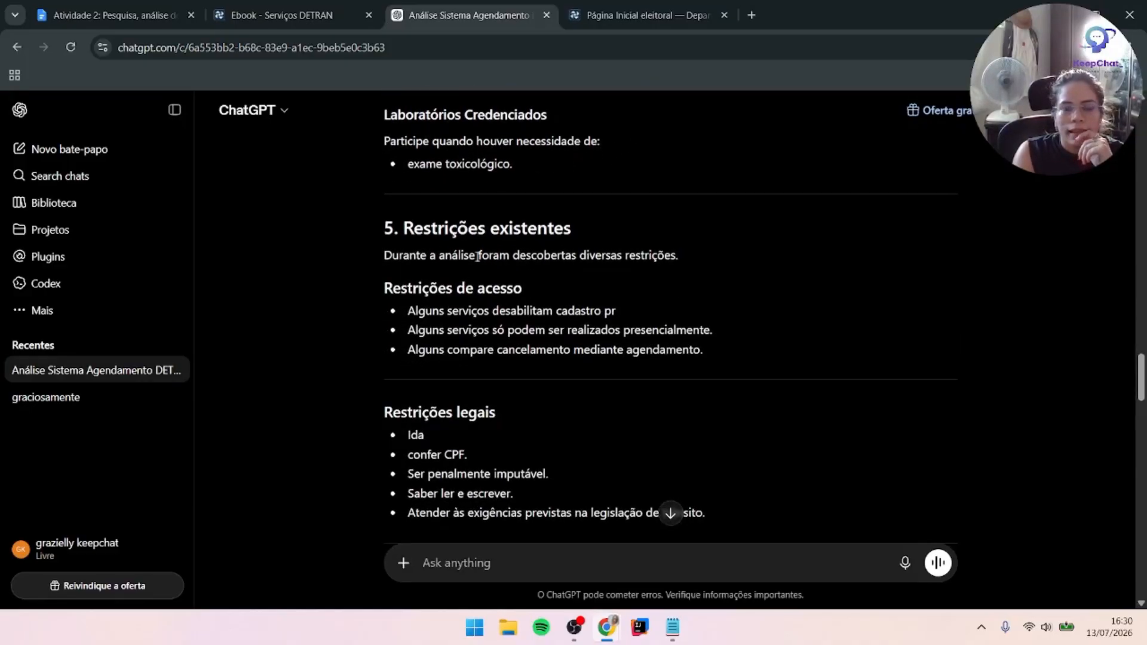
{"action": "scroll", "coordinate": [458, 318], "scroll_direction": "up", "scroll_amount": 2}
{"action": "scroll", "coordinate": [459, 319], "scroll_direction": "down", "scroll_amount": 2}
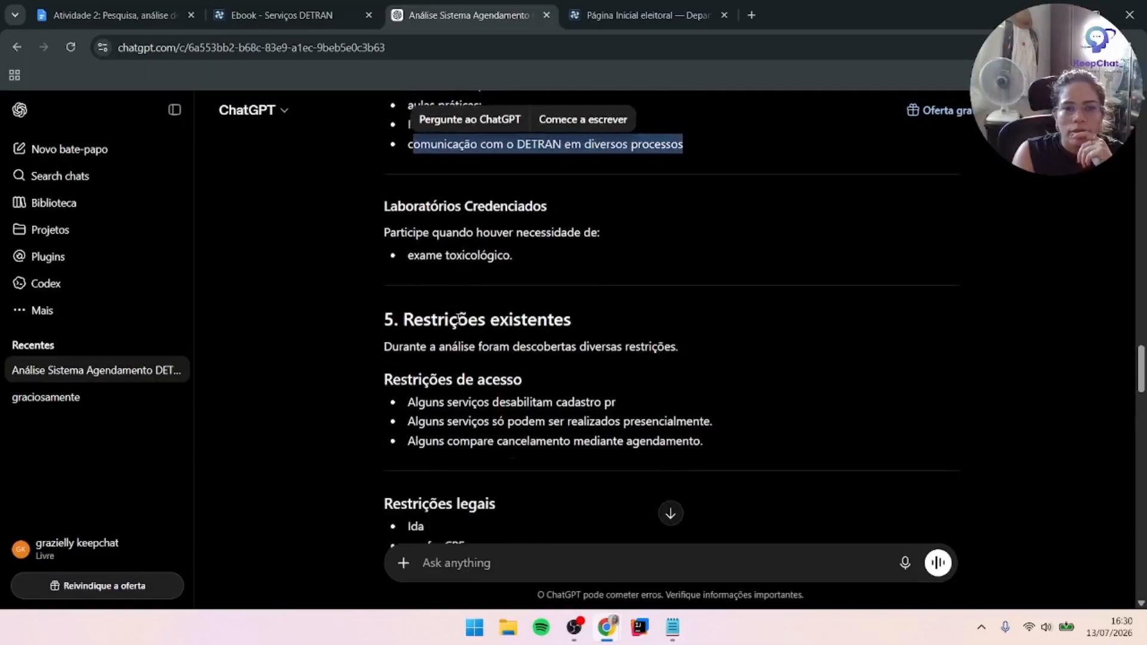
{"action": "scroll", "coordinate": [459, 318], "scroll_direction": "down", "scroll_amount": 1}
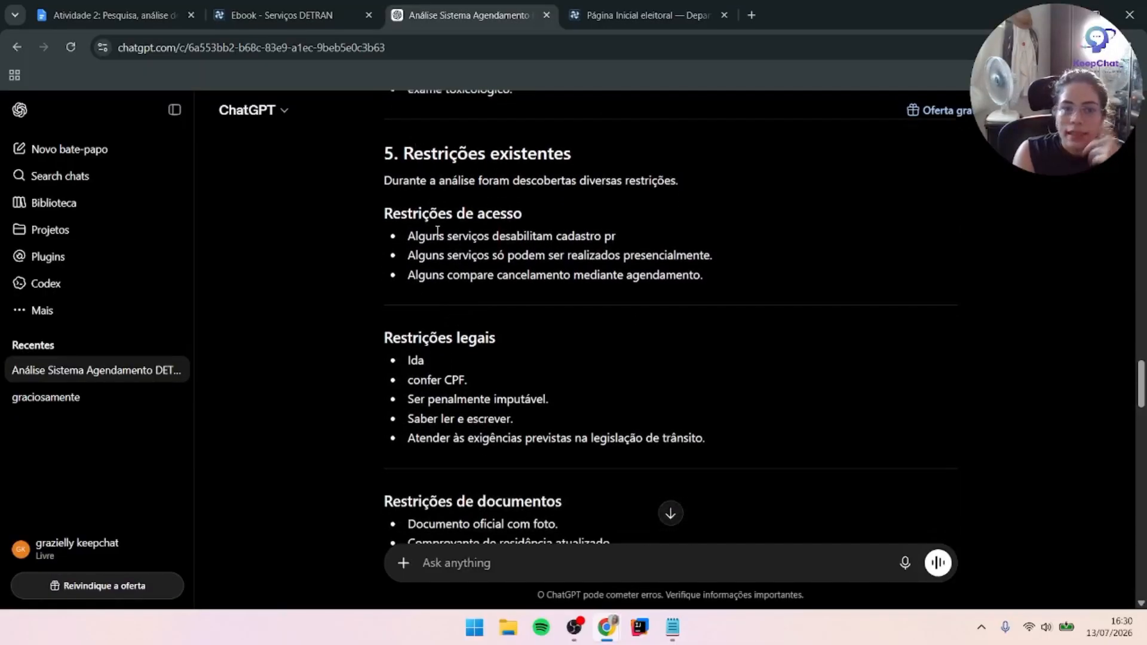
{"action": "left_click_drag", "start_coordinate": [404, 154], "coordinate": [581, 310]}
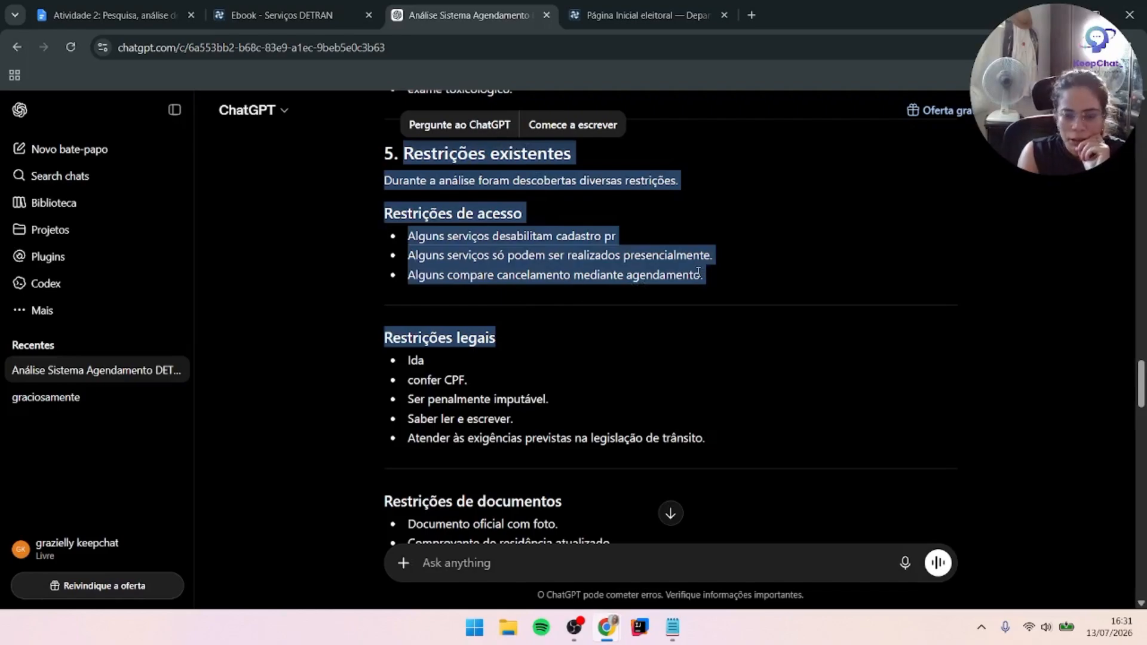
Skim the analysis down to the Resumo table, return to the original prompt with the guia-de-servicos-detran-pb.pdf attachment and expand its full text
{"action": "scroll", "coordinate": [698, 272], "scroll_direction": "down", "scroll_amount": 20}
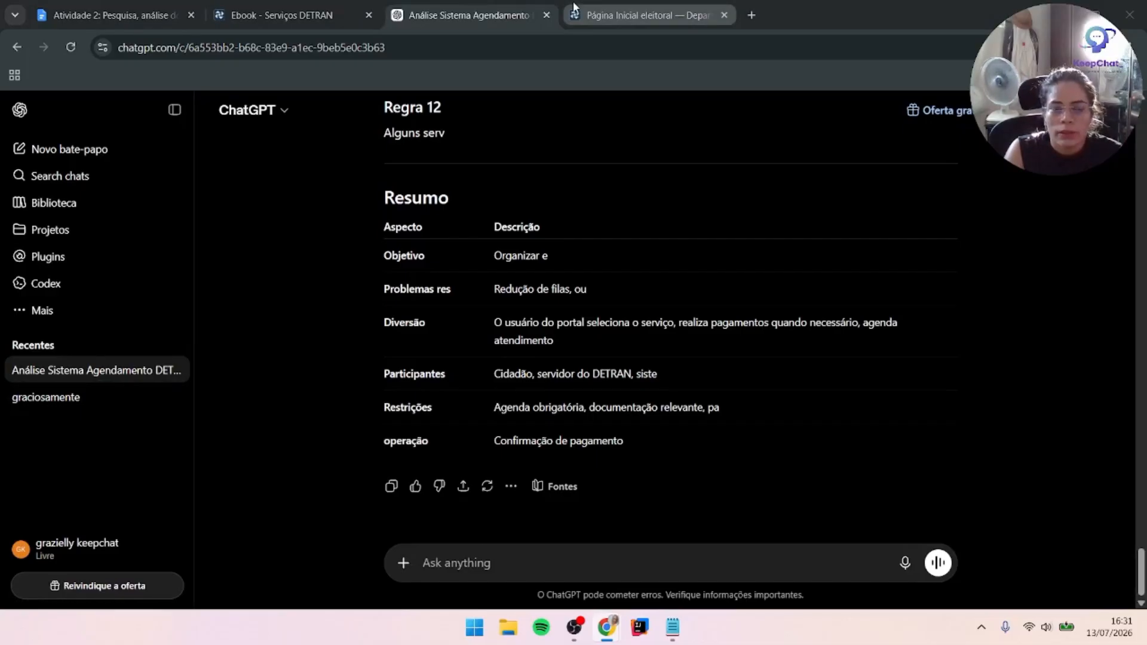
{"action": "scroll", "coordinate": [410, 394], "scroll_direction": "up", "scroll_amount": 15}
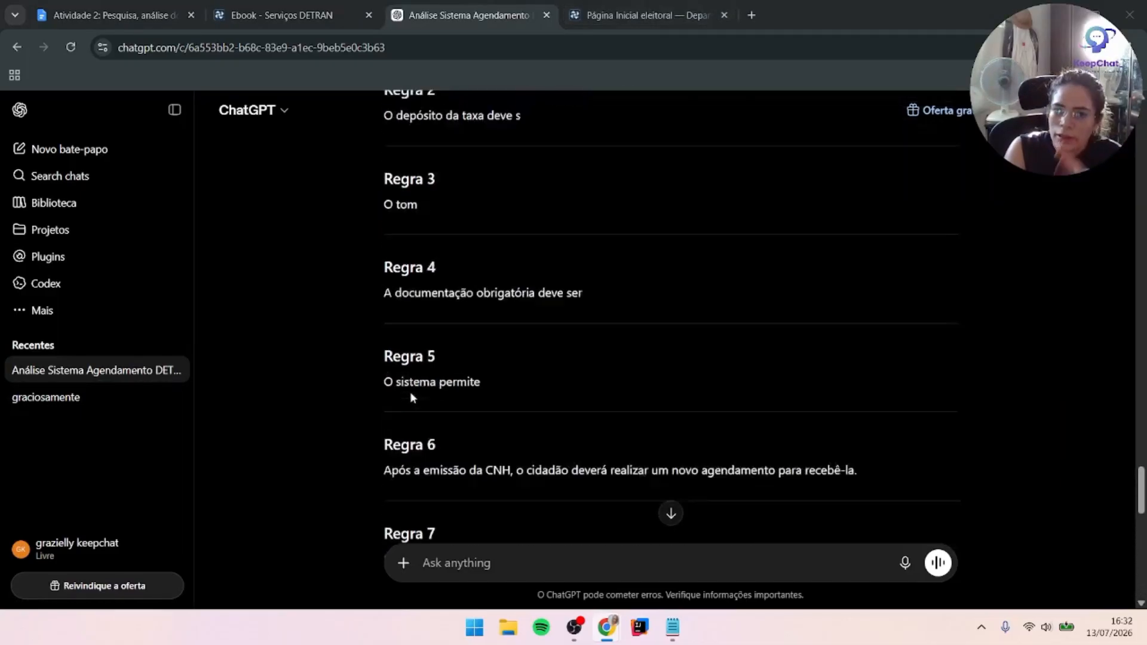
{"action": "scroll", "coordinate": [410, 395], "scroll_direction": "up", "scroll_amount": 7}
{"action": "scroll", "coordinate": [410, 394], "scroll_direction": "up", "scroll_amount": 20}
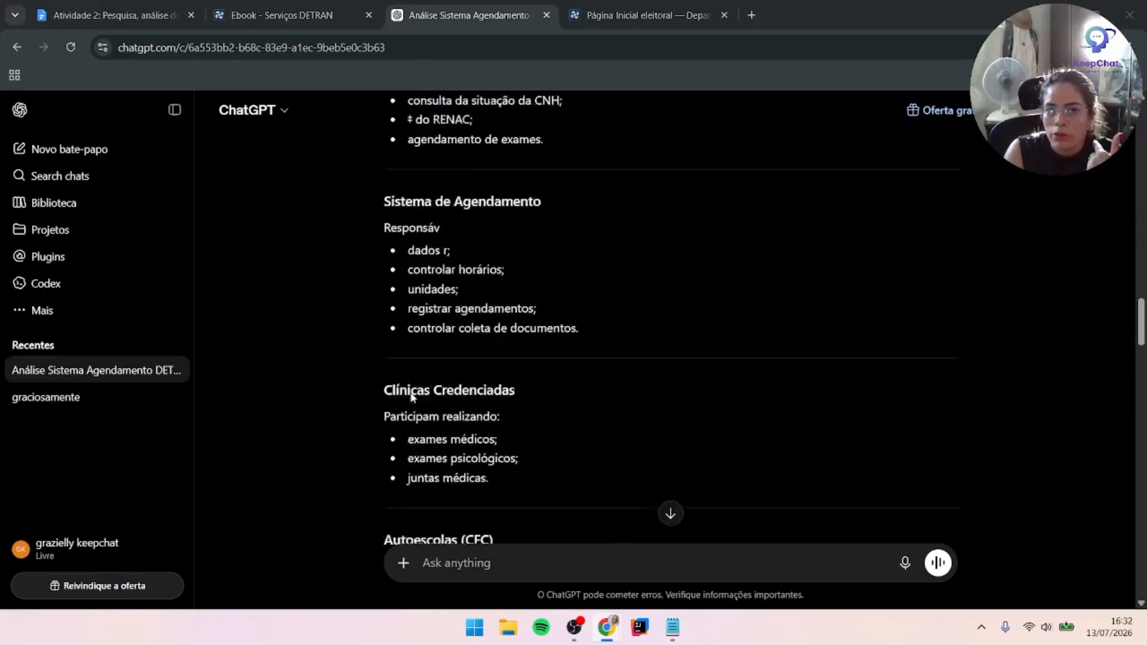
{"action": "scroll", "coordinate": [410, 396], "scroll_direction": "up", "scroll_amount": 20}
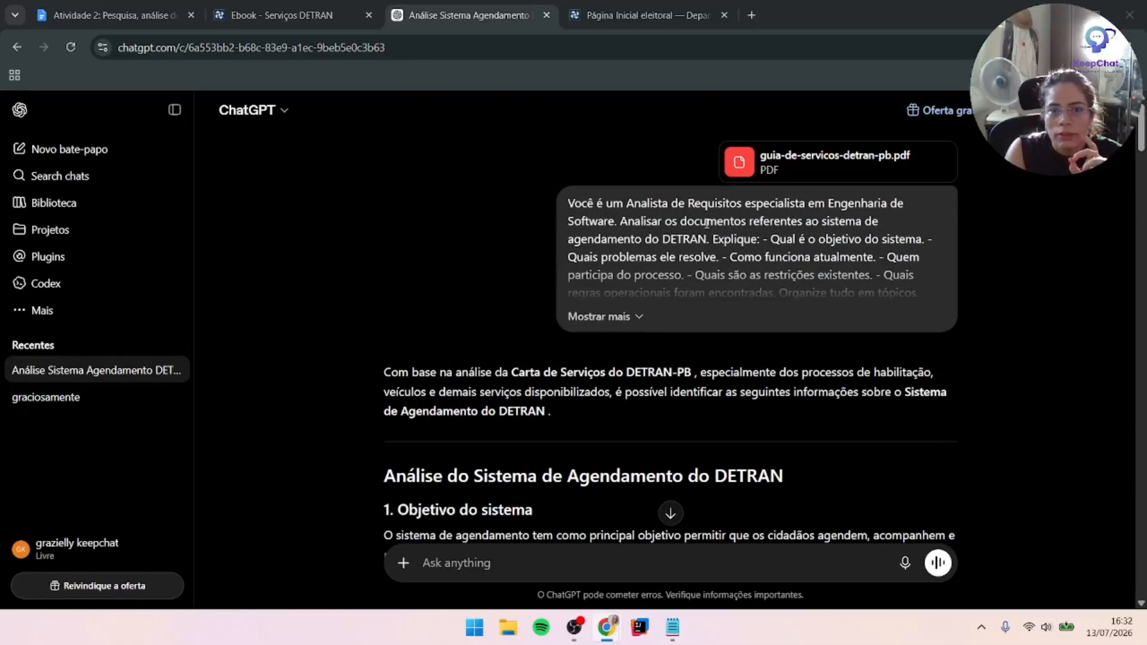
{"action": "left_click", "coordinate": [604, 317]}
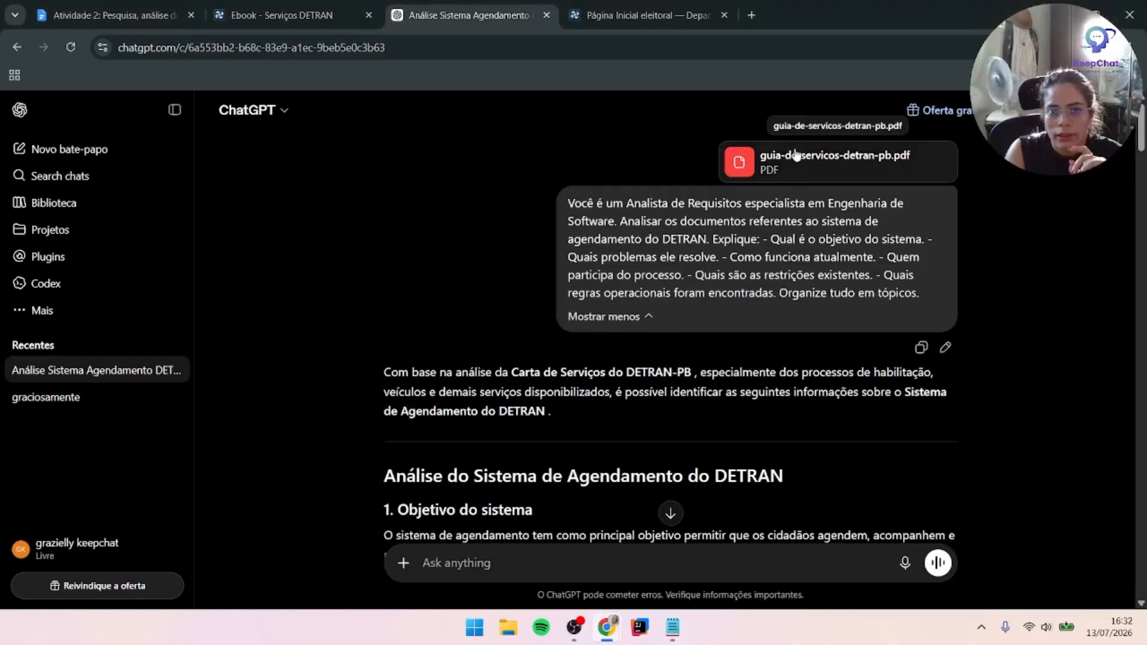
Skim the analysis again from section 1 Objetivo do sistema to the closing Resumo table
{"action": "scroll", "coordinate": [497, 336], "scroll_direction": "down", "scroll_amount": 15}
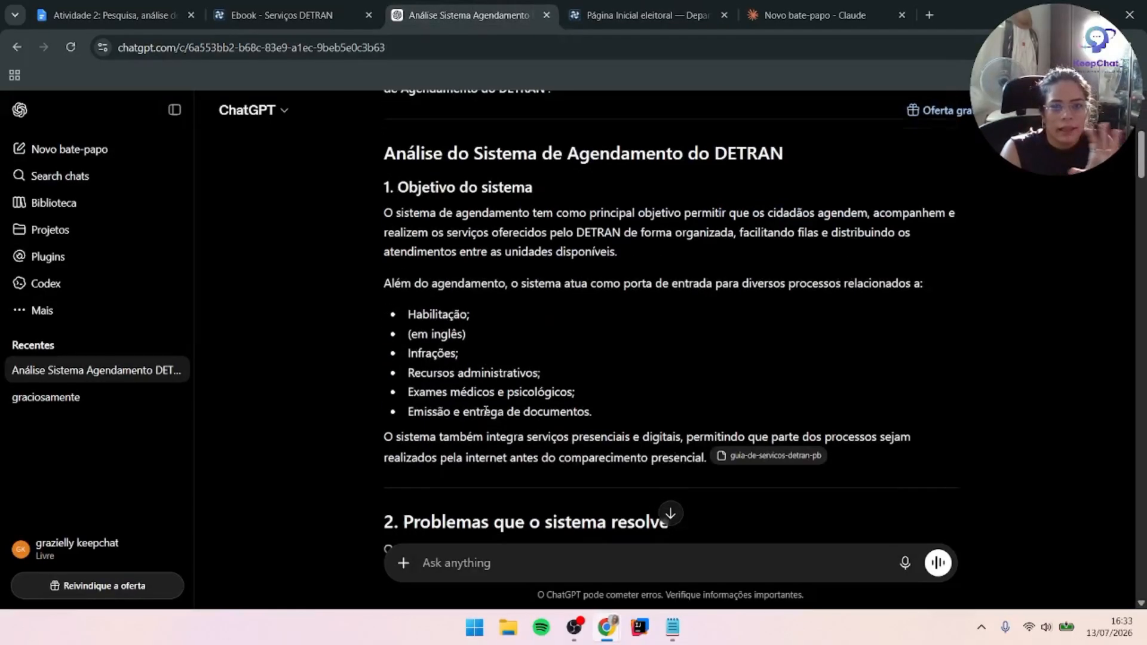
{"action": "scroll", "coordinate": [694, 283], "scroll_direction": "down", "scroll_amount": 15}
{"action": "left_click_drag", "start_coordinate": [1139, 255], "coordinate": [1140, 572]}
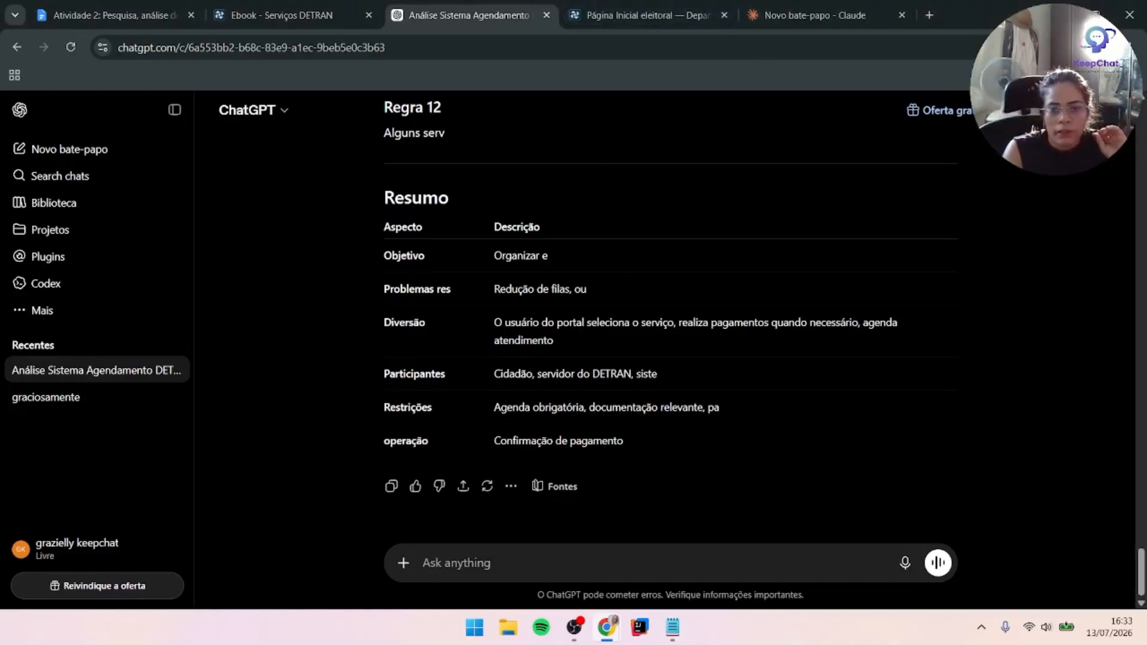
In Notepad, append 'Agora explique detalhadamente todo o fluxo do sistema. Descreva cada etapa desde o acesso ao portal até o atendimento presencial. Apresente em ordem cronológica.'
{"action": "left_click", "coordinate": [673, 627]}
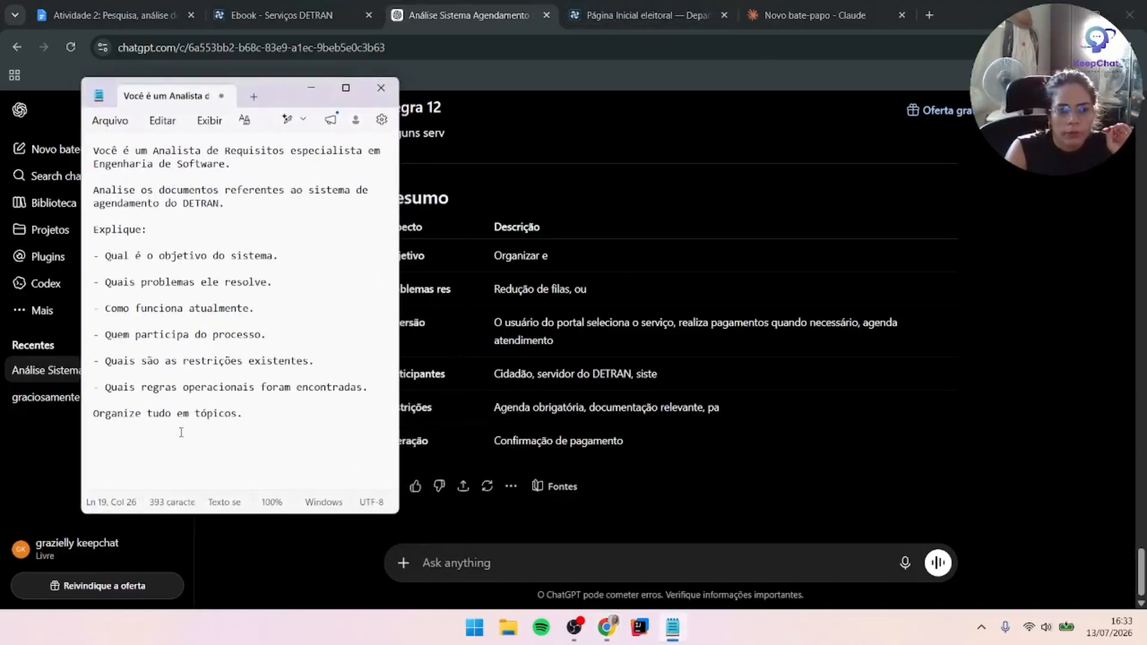
{"action": "key", "text": "Return"}
{"action": "key", "text": "Return"}
{"action": "key", "text": "Return"}
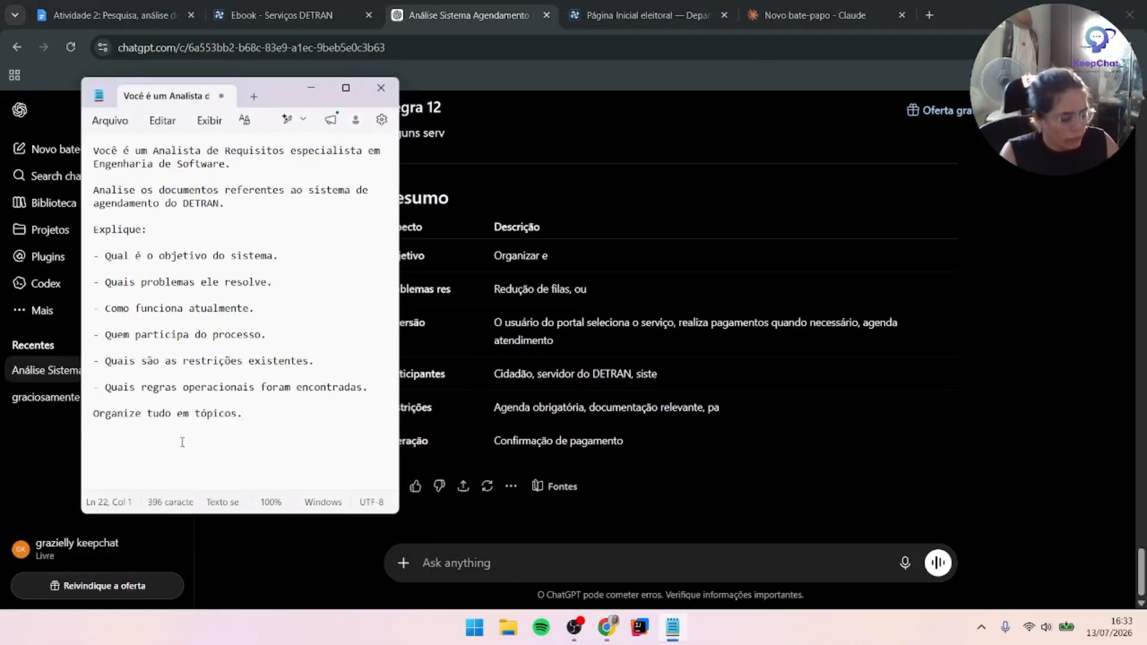
{"action": "type", "text": "Agora explique detalhadamente todo o fluxo do sistema.  Descreva cada etapa desde o acesso ao portal até o atendimento presencial.  Apresente em ordem cronológica."}
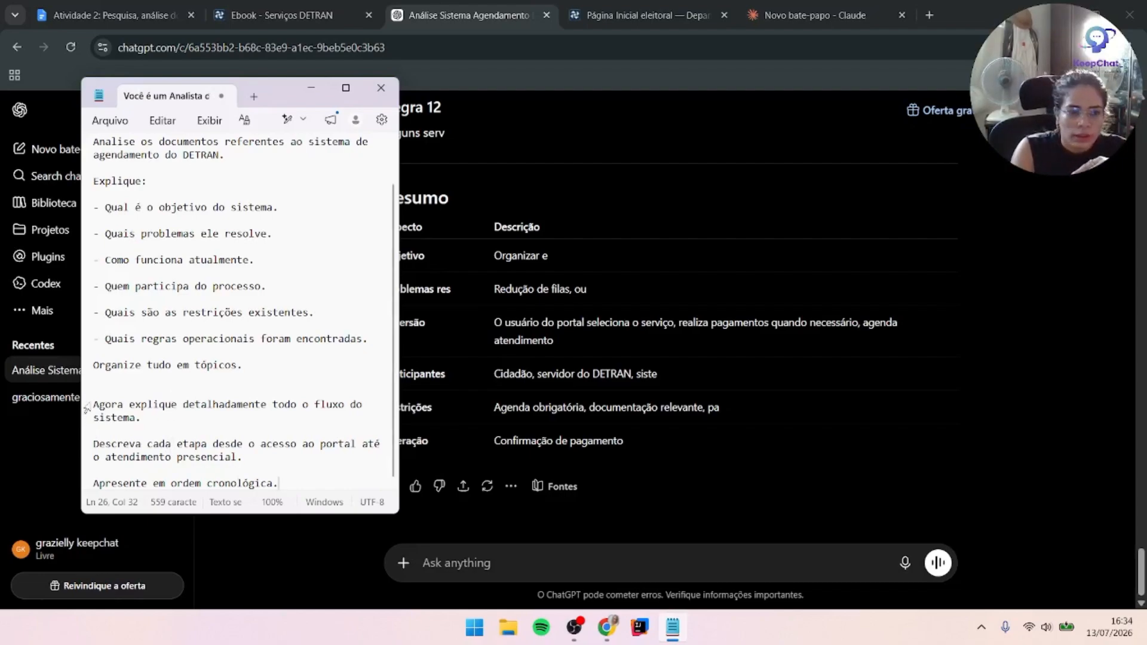
Copy the new follow-up prompt about the system's flow from Notepad into the DETRAN conversation in ChatGPT and send it
{"action": "left_click_drag", "start_coordinate": [91, 405], "coordinate": [286, 484]}
{"action": "key", "text": "ctrl+c"}
{"action": "left_click", "coordinate": [591, 566]}
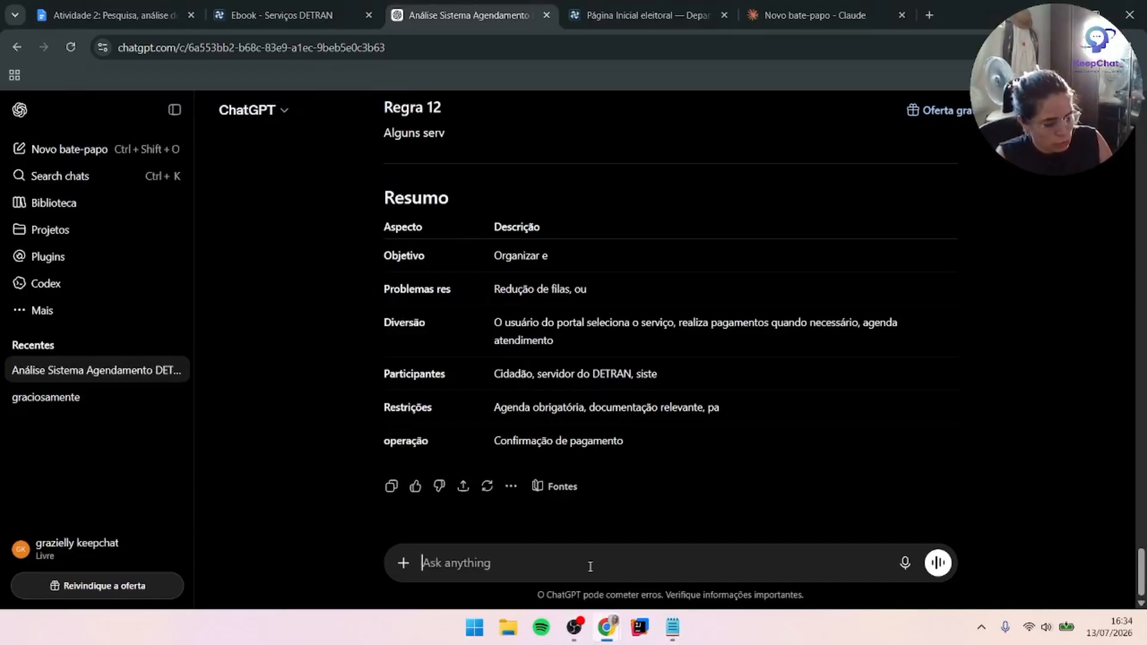
{"action": "key", "text": "ctrl+v"}
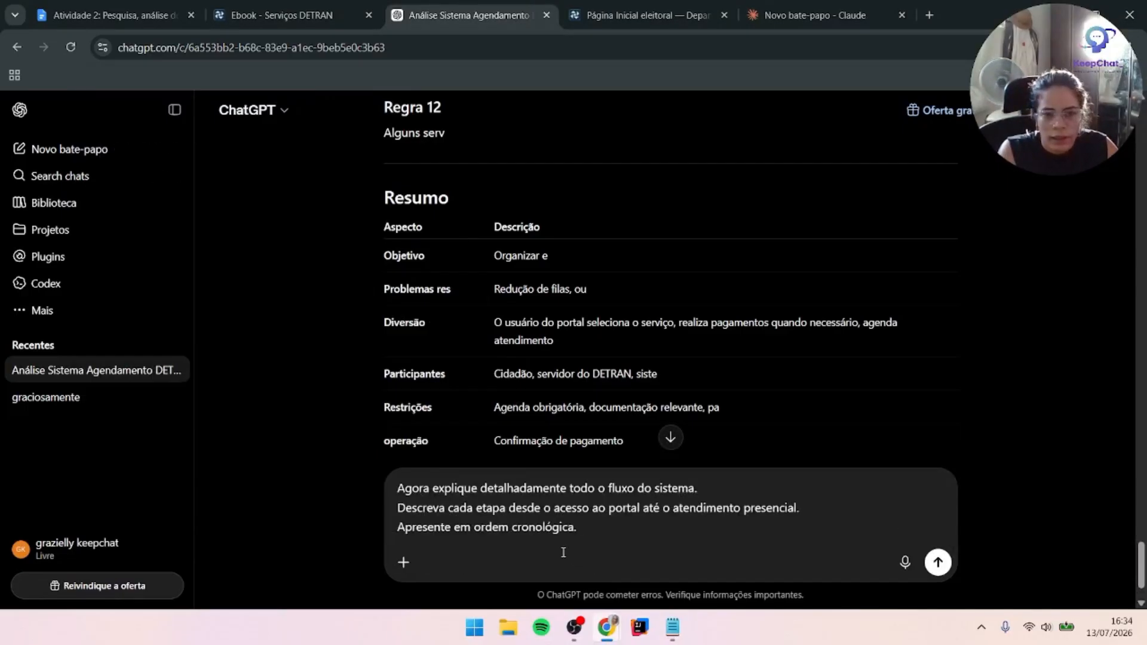
{"action": "key", "text": "Return"}
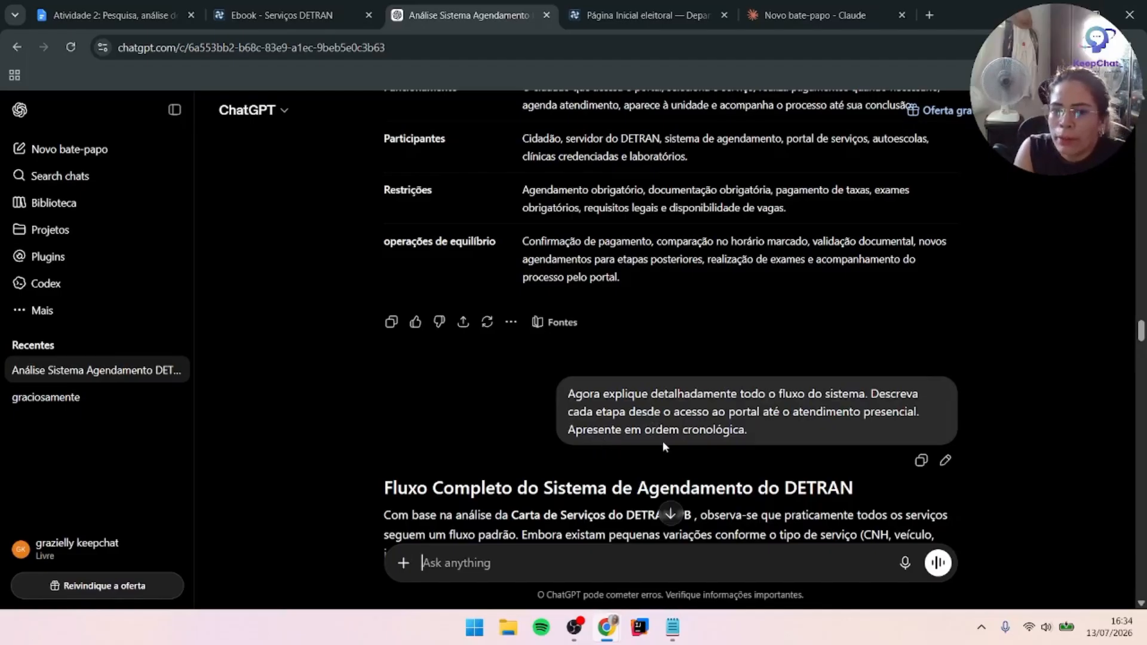
Reread the sent follow-up prompt, highlighting the flow explanation request and the instruction to describe each stage in chronological order
{"action": "left_click_drag", "start_coordinate": [576, 394], "coordinate": [851, 394]}
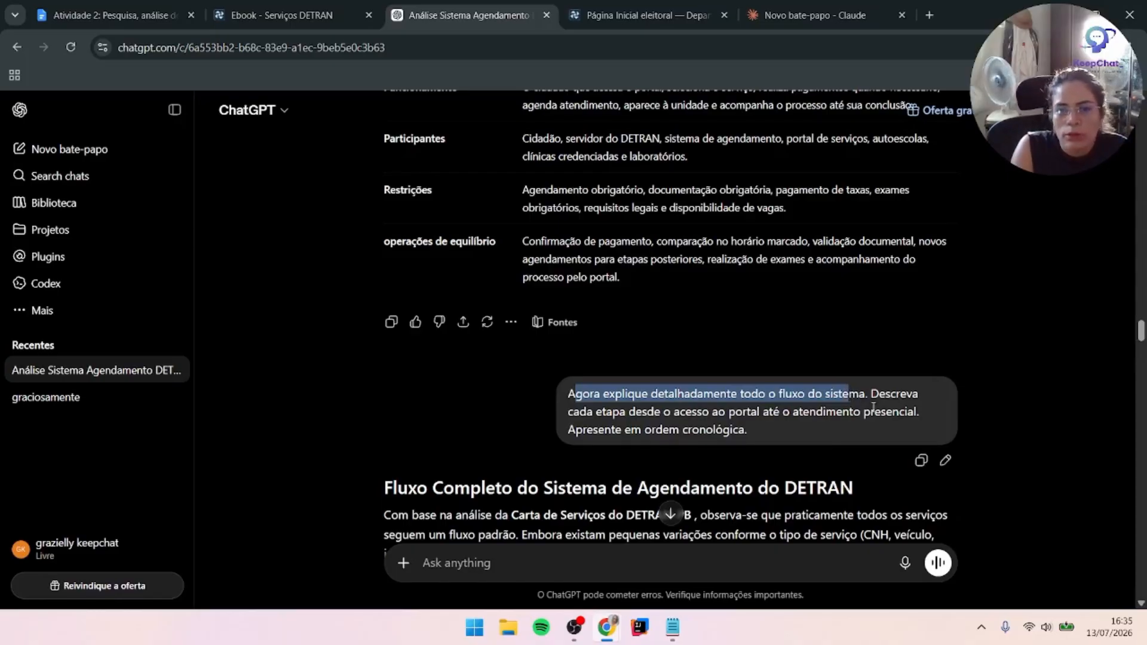
{"action": "left_click_drag", "start_coordinate": [560, 414], "coordinate": [862, 429]}
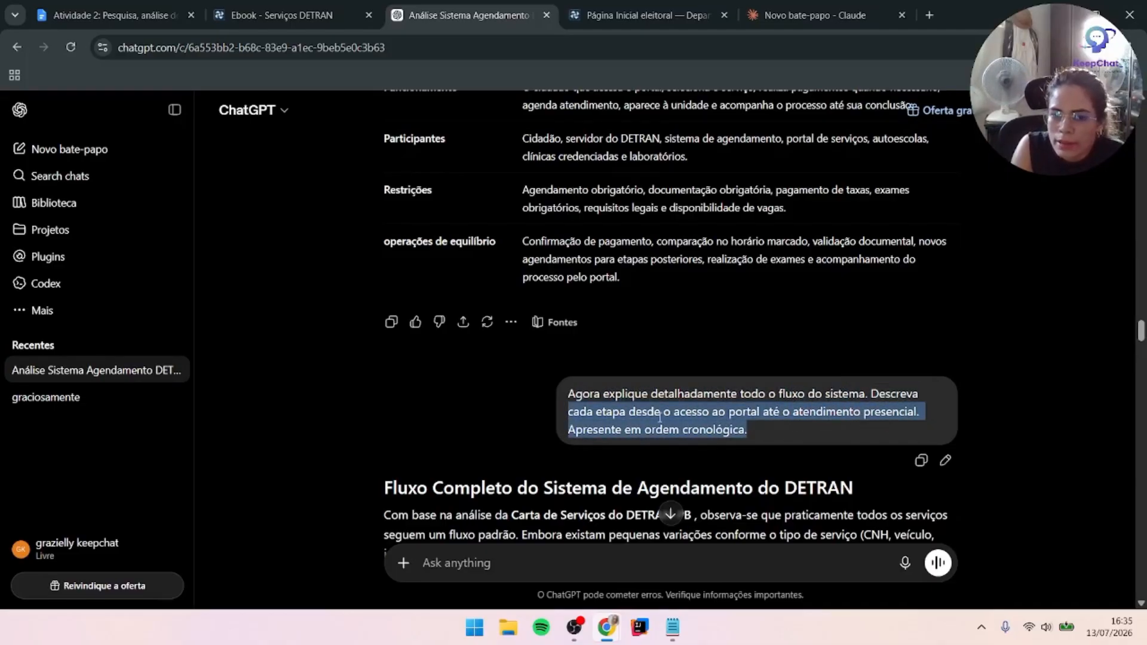
{"action": "left_click", "coordinate": [781, 443]}
Read the introduction of Fluxo Completo do Sistema de Agendamento do DETRAN and stage 1 Acesso ao Portal de Serviços, highlighting parts of both
{"action": "scroll", "coordinate": [782, 443], "scroll_direction": "down", "scroll_amount": 6}
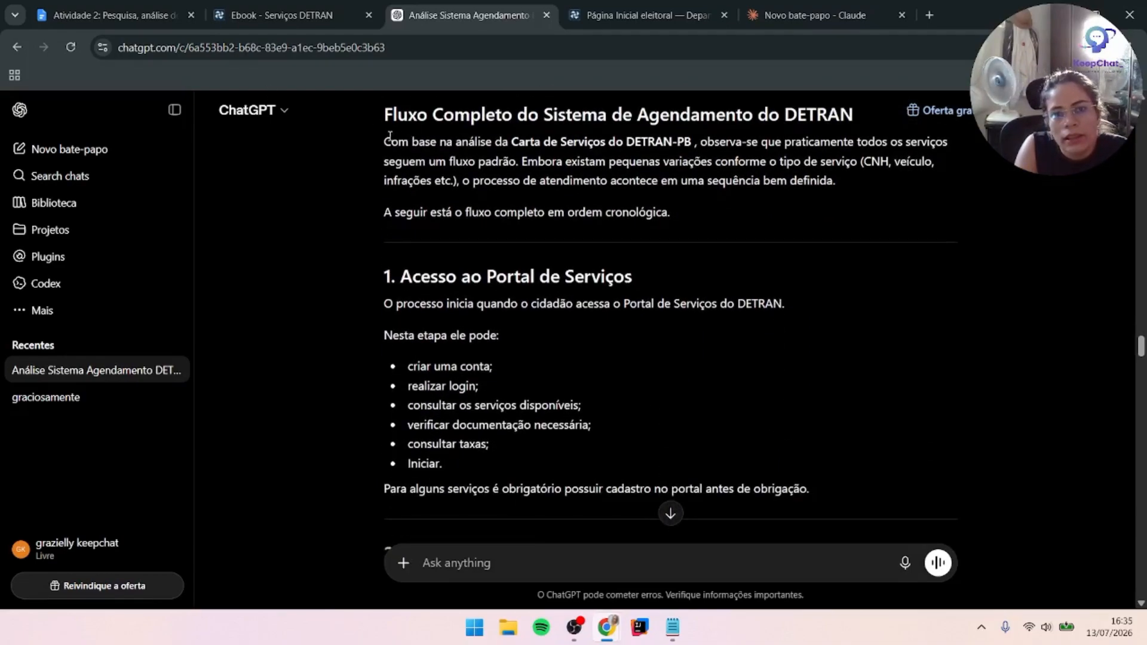
{"action": "left_click_drag", "start_coordinate": [385, 142], "coordinate": [517, 215]}
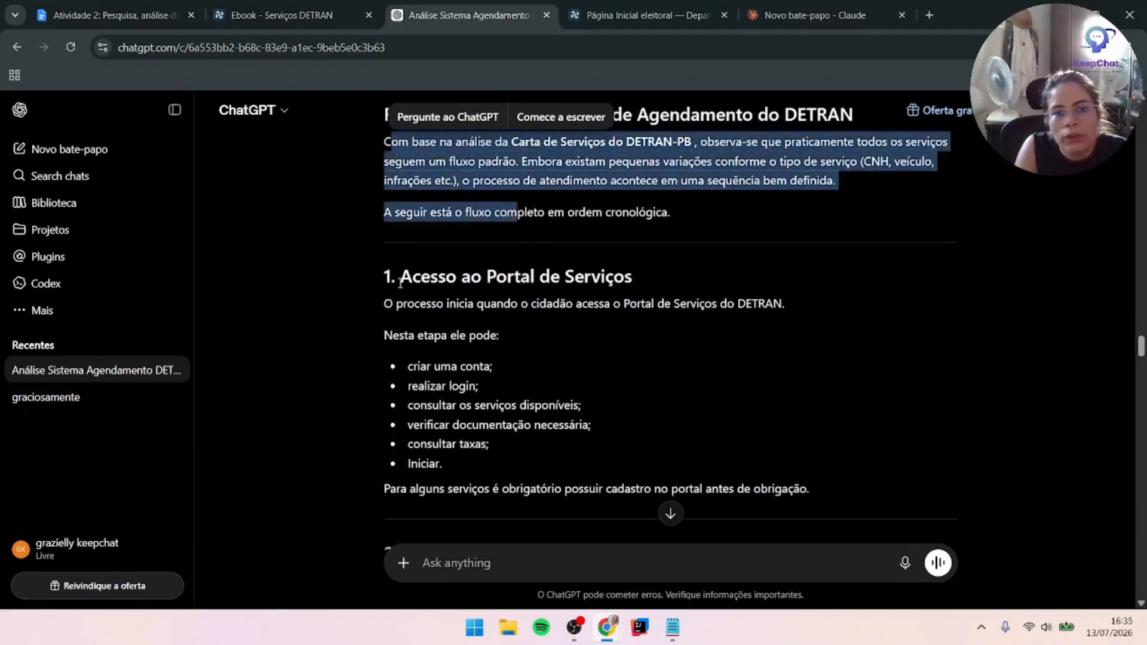
{"action": "left_click_drag", "start_coordinate": [385, 276], "coordinate": [674, 256]}
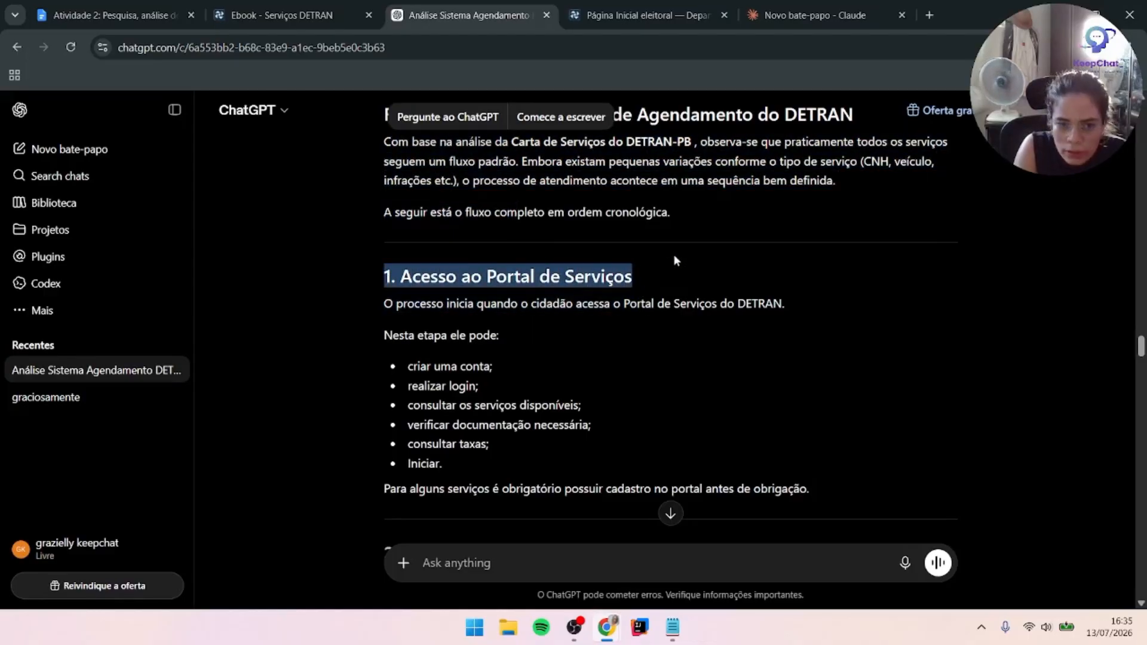
{"action": "left_click_drag", "start_coordinate": [762, 281], "coordinate": [782, 305]}
{"action": "scroll", "coordinate": [589, 346], "scroll_direction": "down", "scroll_amount": 5}
{"action": "scroll", "coordinate": [585, 341], "scroll_direction": "up", "scroll_amount": 5}
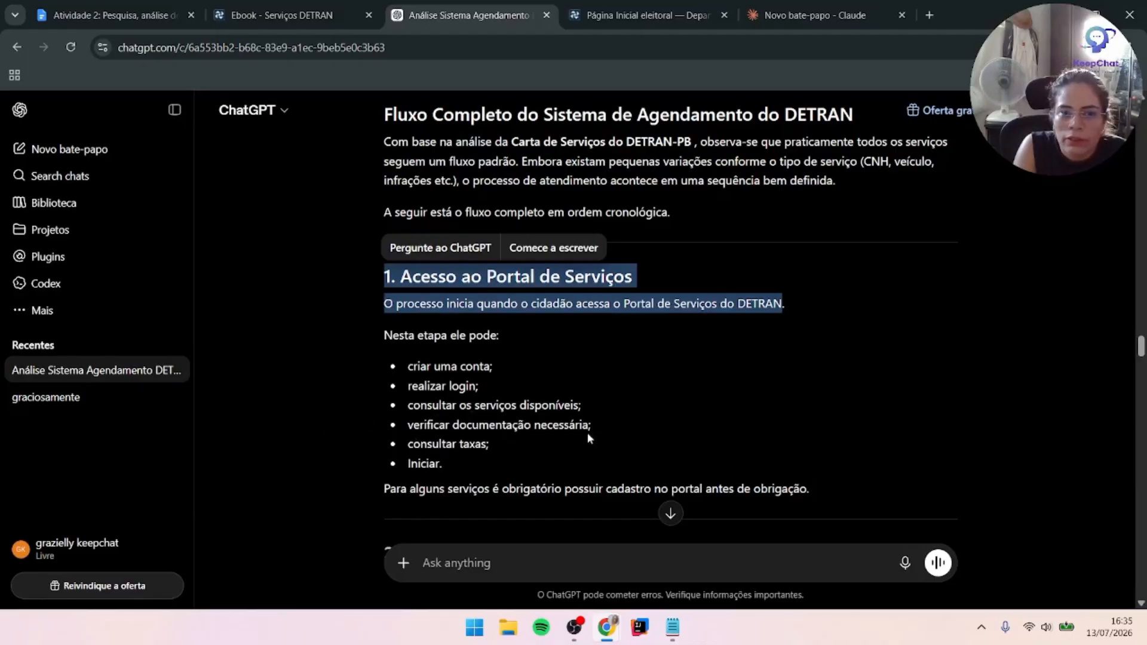
{"action": "scroll", "coordinate": [432, 473], "scroll_direction": "down", "scroll_amount": 1}
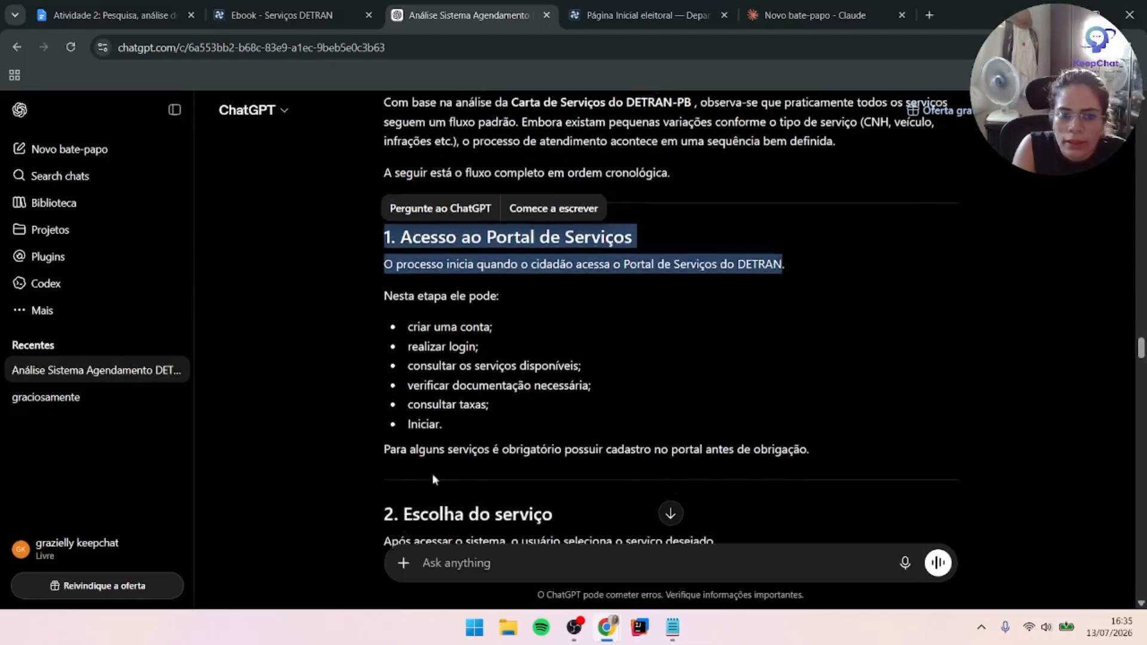
{"action": "scroll", "coordinate": [432, 478], "scroll_direction": "down", "scroll_amount": 3}
Examine stage 2 Escolha do serviço, highlighting its heading, the example services, the Cada serviço apresenta line and the documentos item
{"action": "left_click_drag", "start_coordinate": [412, 328], "coordinate": [537, 353]}
{"action": "scroll", "coordinate": [537, 352], "scroll_direction": "down", "scroll_amount": 3}
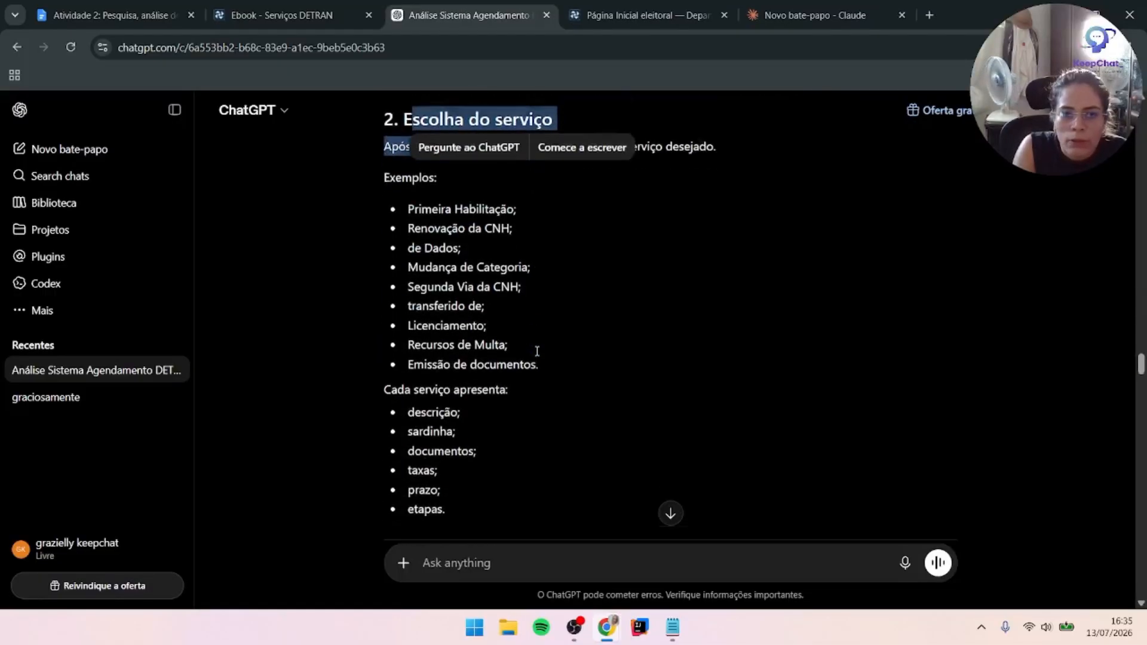
{"action": "scroll", "coordinate": [538, 351], "scroll_direction": "up", "scroll_amount": 1}
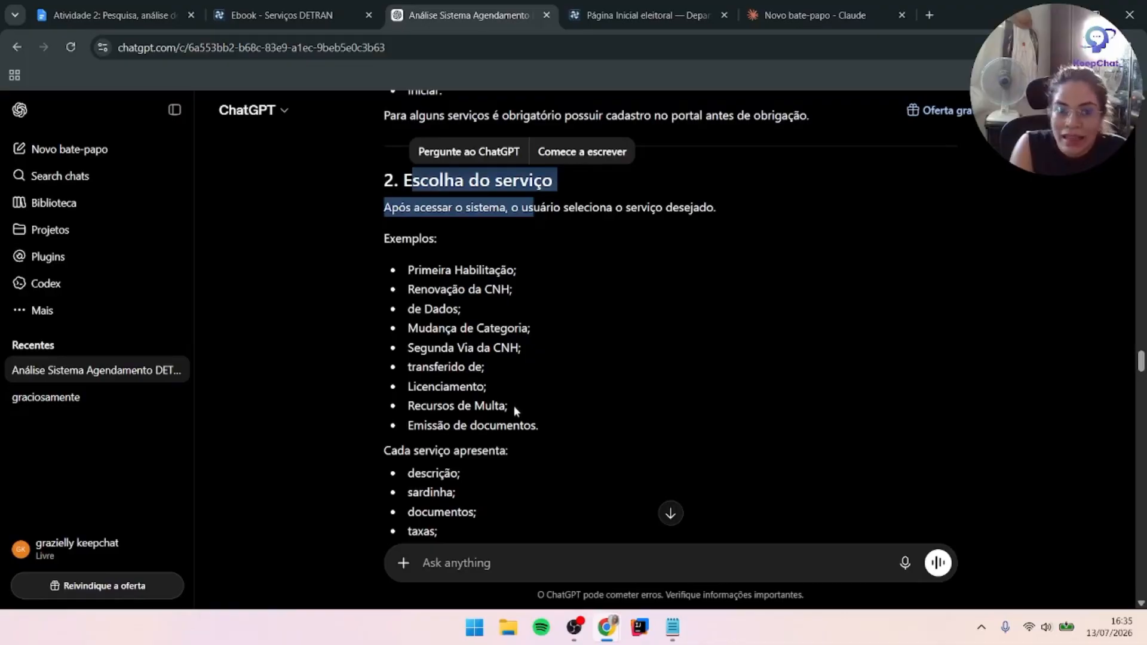
{"action": "scroll", "coordinate": [491, 354], "scroll_direction": "up", "scroll_amount": 3}
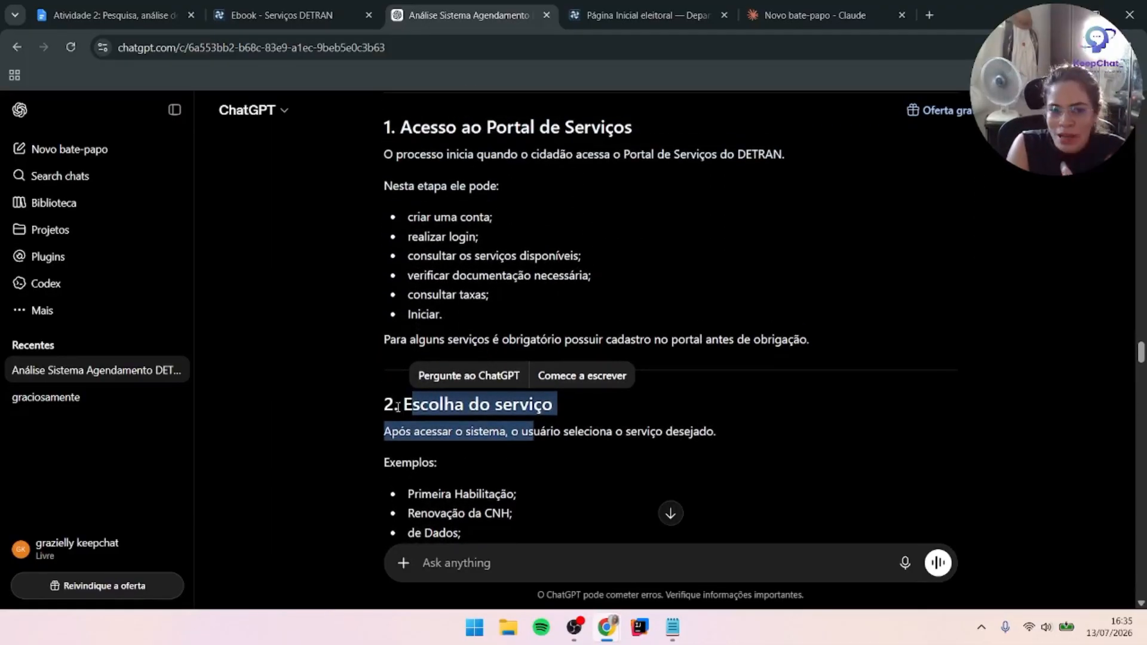
{"action": "left_click", "coordinate": [852, 456]}
{"action": "scroll", "coordinate": [393, 316], "scroll_direction": "down", "scroll_amount": 2}
{"action": "left_click_drag", "start_coordinate": [380, 319], "coordinate": [472, 529]}
{"action": "scroll", "coordinate": [485, 465], "scroll_direction": "down", "scroll_amount": 3}
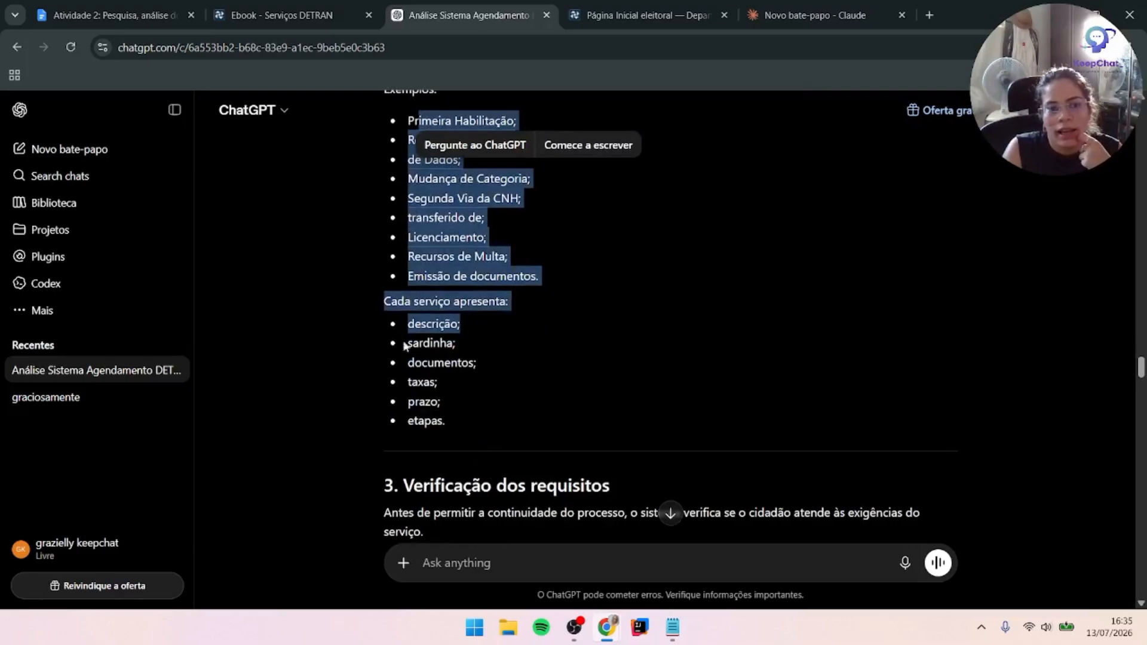
{"action": "left_click", "coordinate": [404, 315]}
{"action": "left_click_drag", "start_coordinate": [382, 303], "coordinate": [489, 335]}
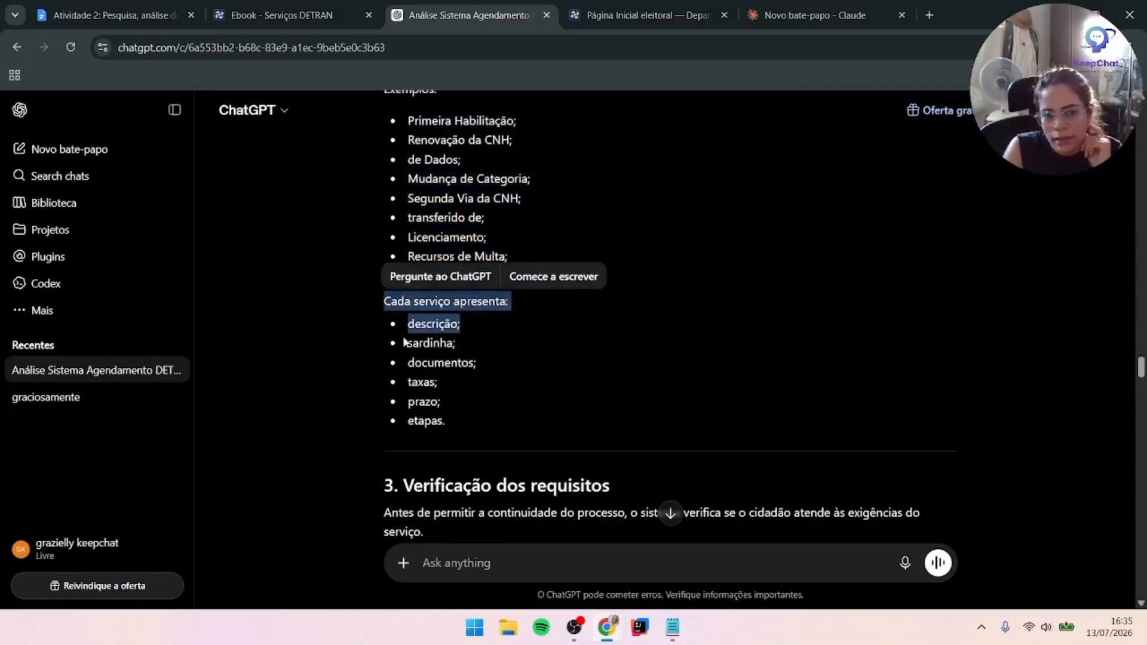
{"action": "left_click_drag", "start_coordinate": [415, 363], "coordinate": [476, 363]}
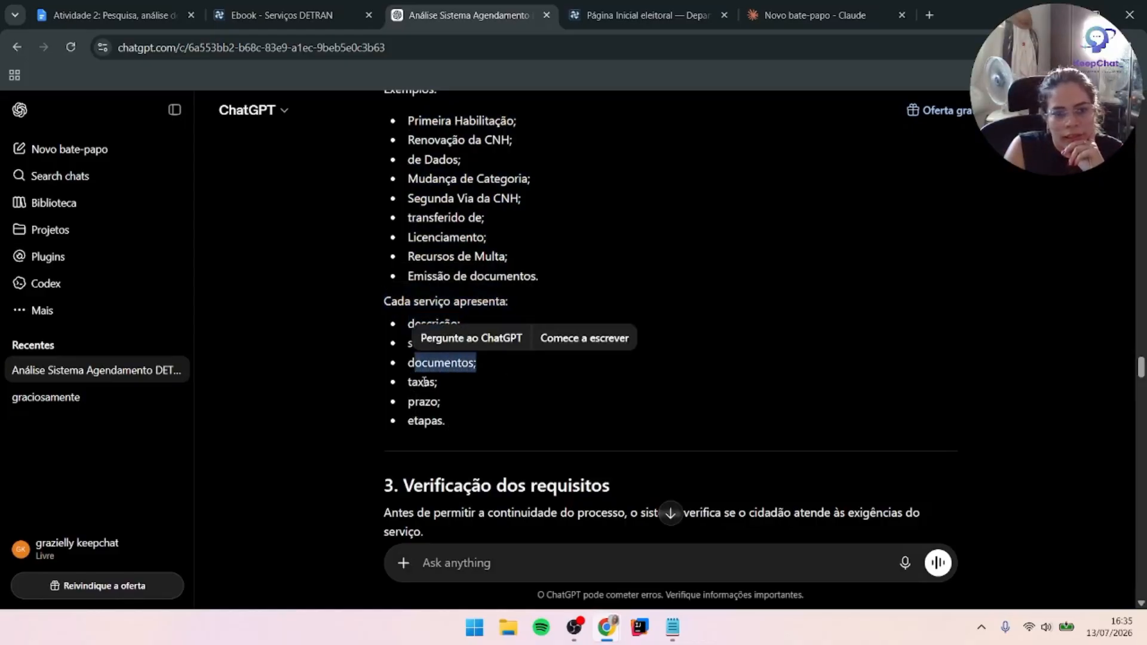
Read stages 3 to 6 of the flow, from Verificação dos requisitos through Liberação do processo
{"action": "scroll", "coordinate": [399, 411], "scroll_direction": "down", "scroll_amount": 5}
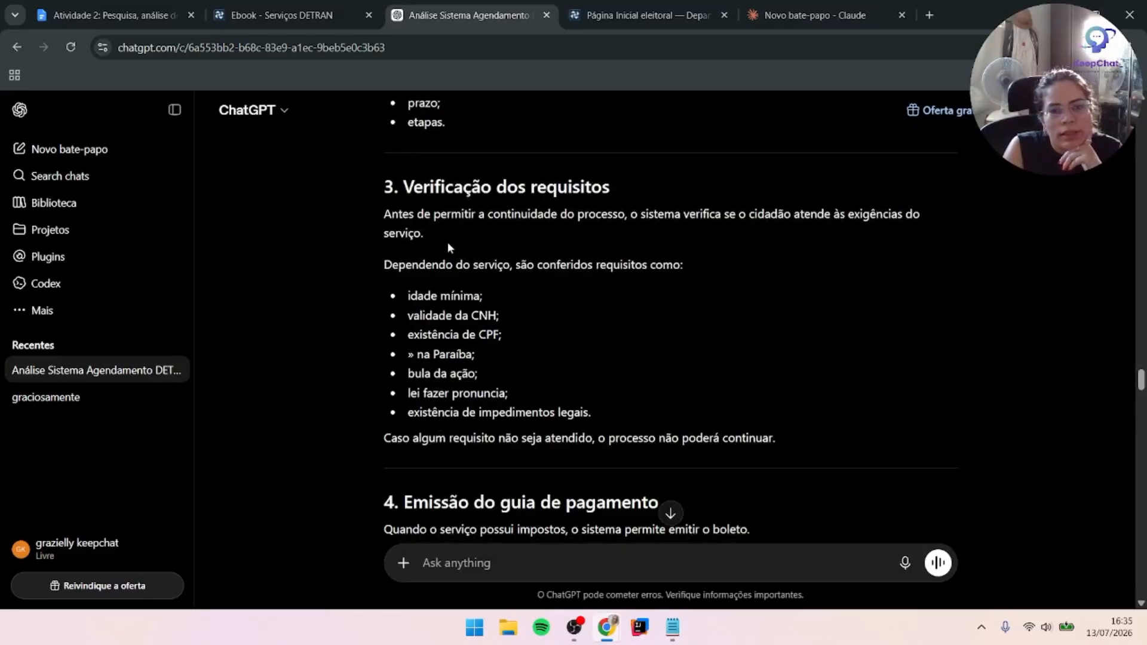
{"action": "scroll", "coordinate": [491, 321], "scroll_direction": "down", "scroll_amount": 2}
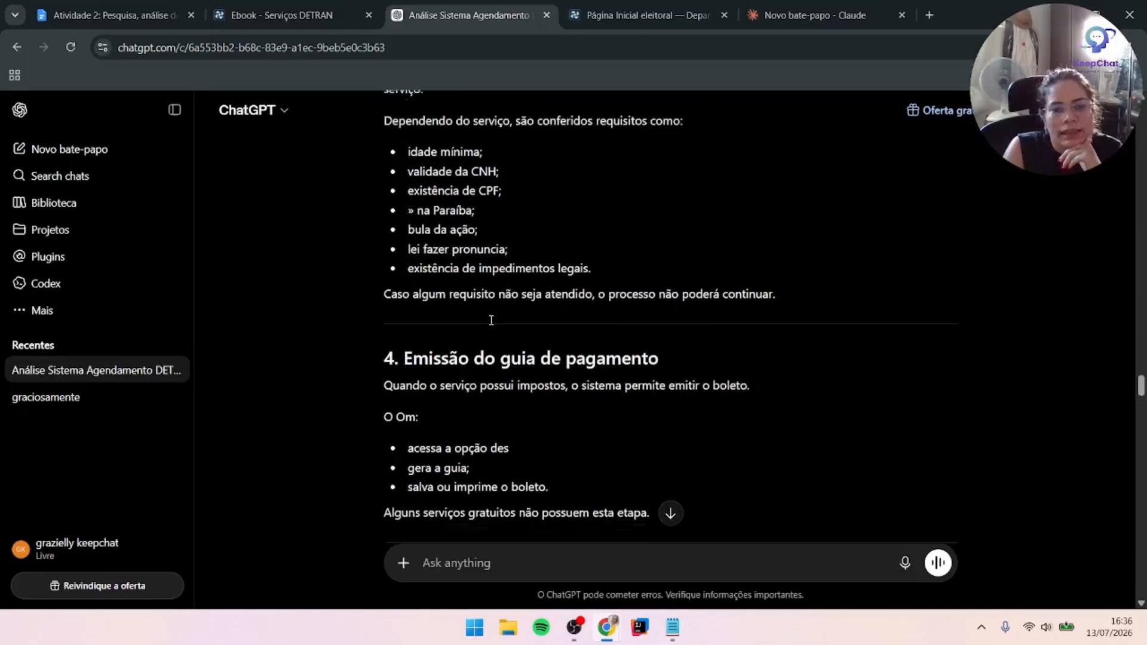
{"action": "scroll", "coordinate": [491, 321], "scroll_direction": "down", "scroll_amount": 4}
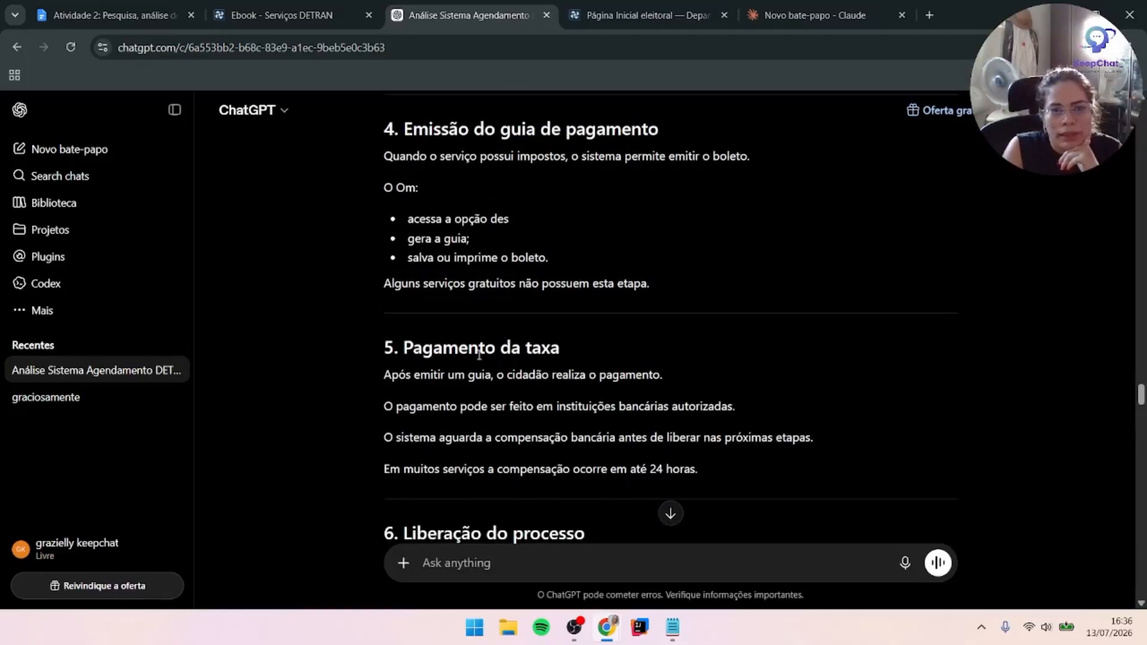
{"action": "scroll", "coordinate": [476, 263], "scroll_direction": "down", "scroll_amount": 4}
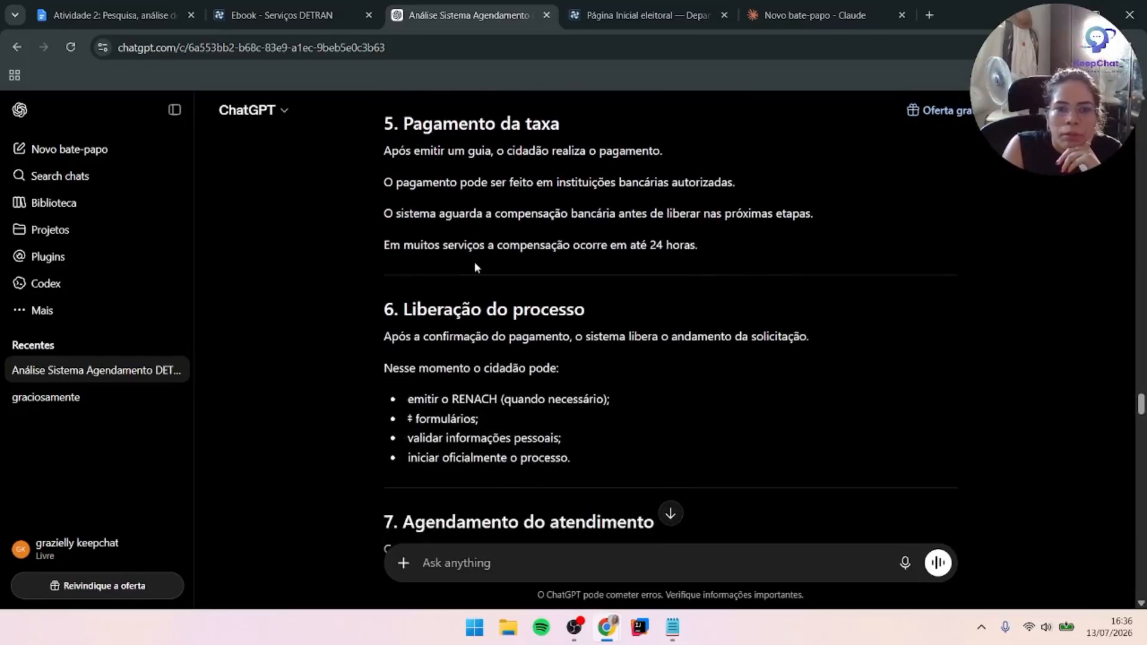
{"action": "scroll", "coordinate": [475, 261], "scroll_direction": "down", "scroll_amount": 3}
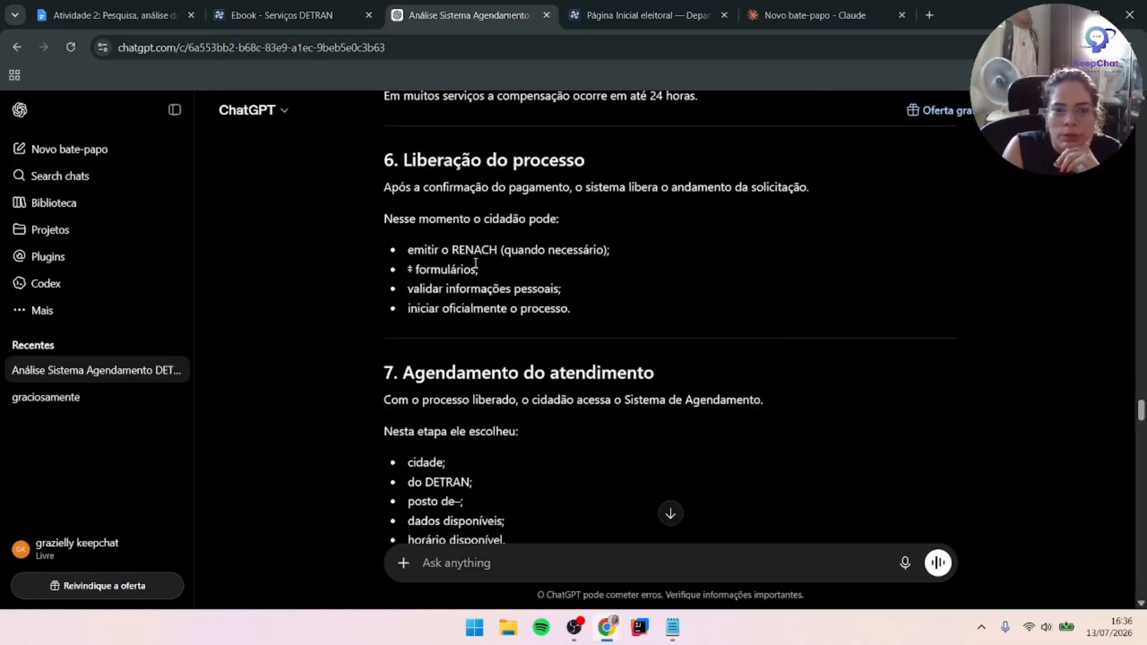
Read stages 7 Agendamento do atendimento, 8 Confirmação de agendamento and 9 Comparecimento ao DETRAN, highlighting the heading and opening lines of stage 7
{"action": "scroll", "coordinate": [476, 263], "scroll_direction": "down", "scroll_amount": 1}
{"action": "left_click_drag", "start_coordinate": [403, 302], "coordinate": [743, 343]}
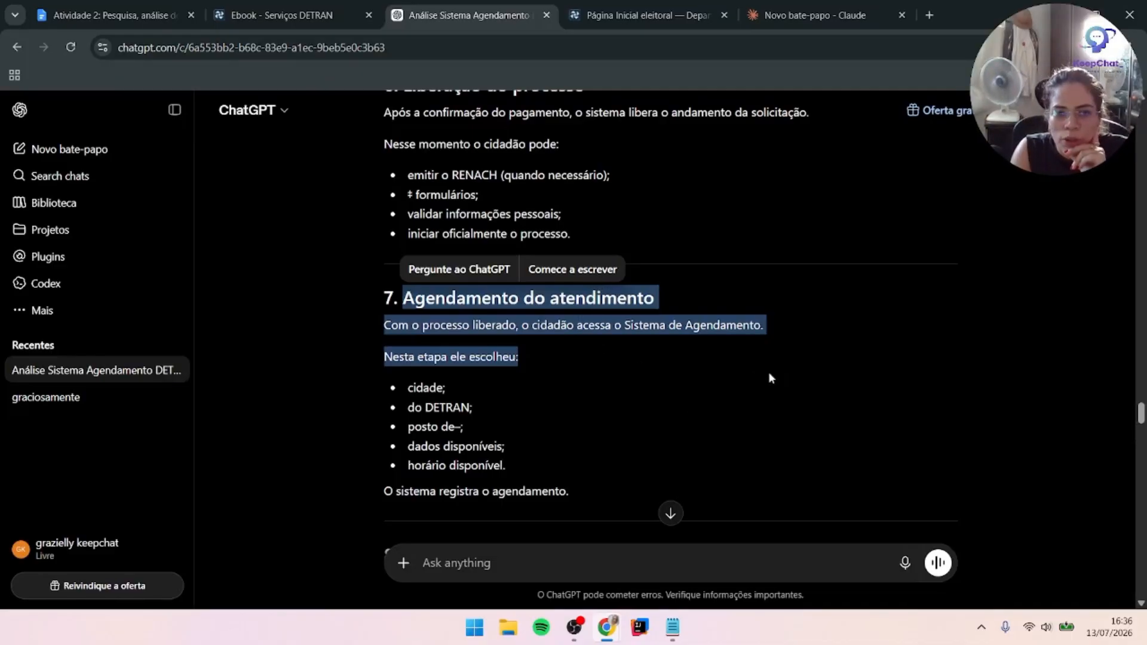
{"action": "scroll", "coordinate": [768, 377], "scroll_direction": "down", "scroll_amount": 2}
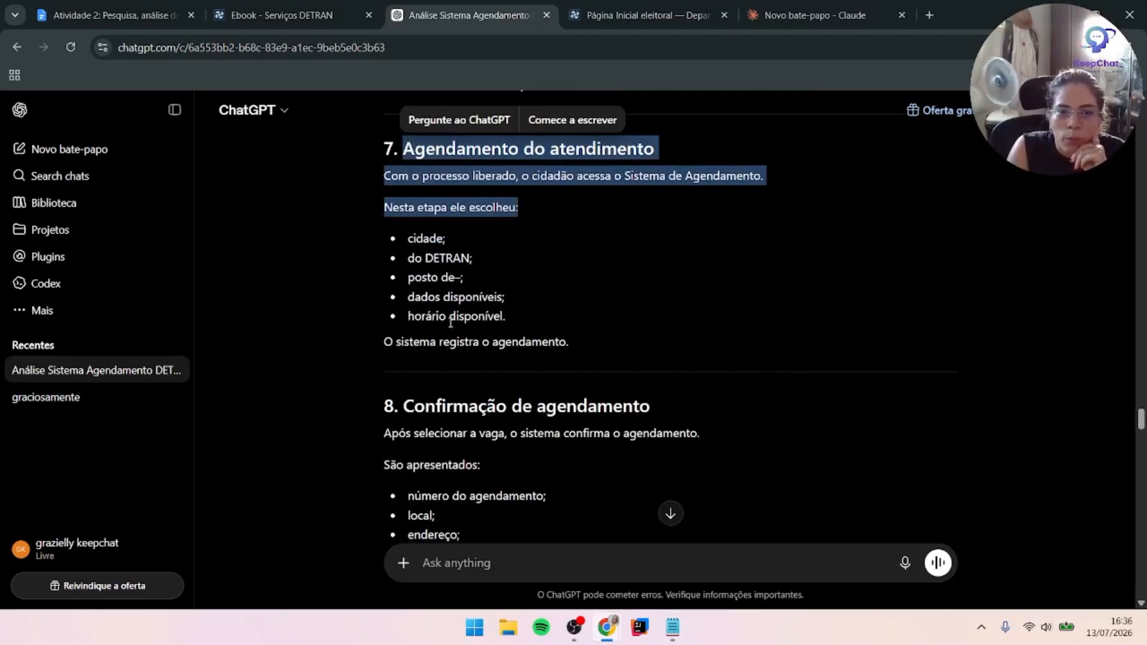
{"action": "scroll", "coordinate": [557, 364], "scroll_direction": "down", "scroll_amount": 4}
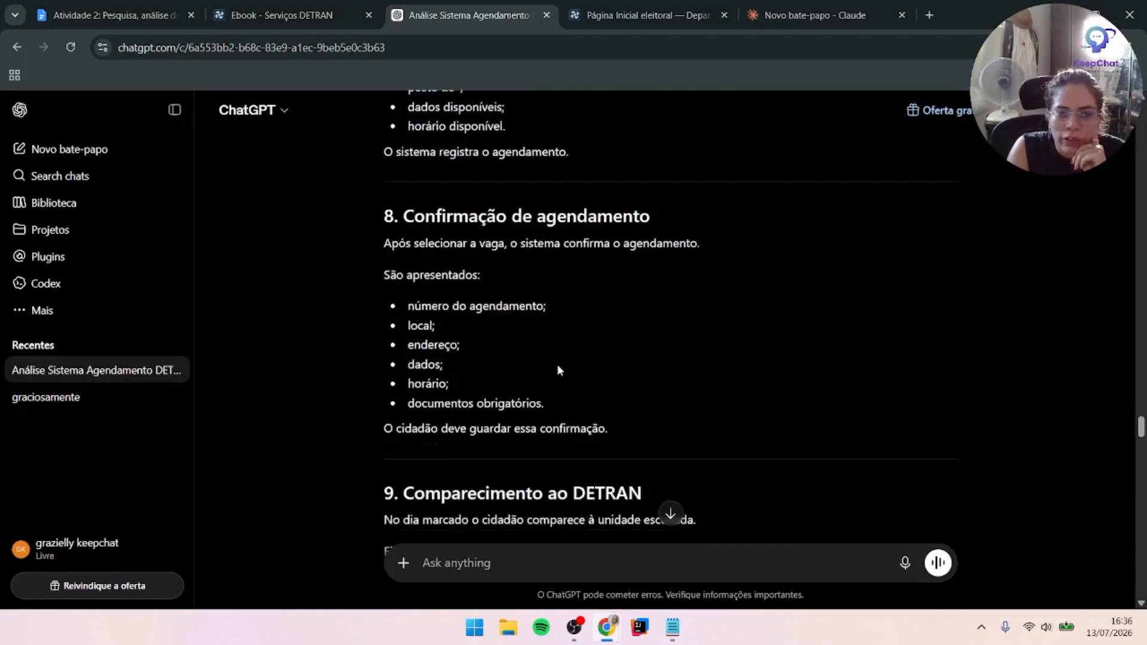
{"action": "scroll", "coordinate": [559, 369], "scroll_direction": "down", "scroll_amount": 1}
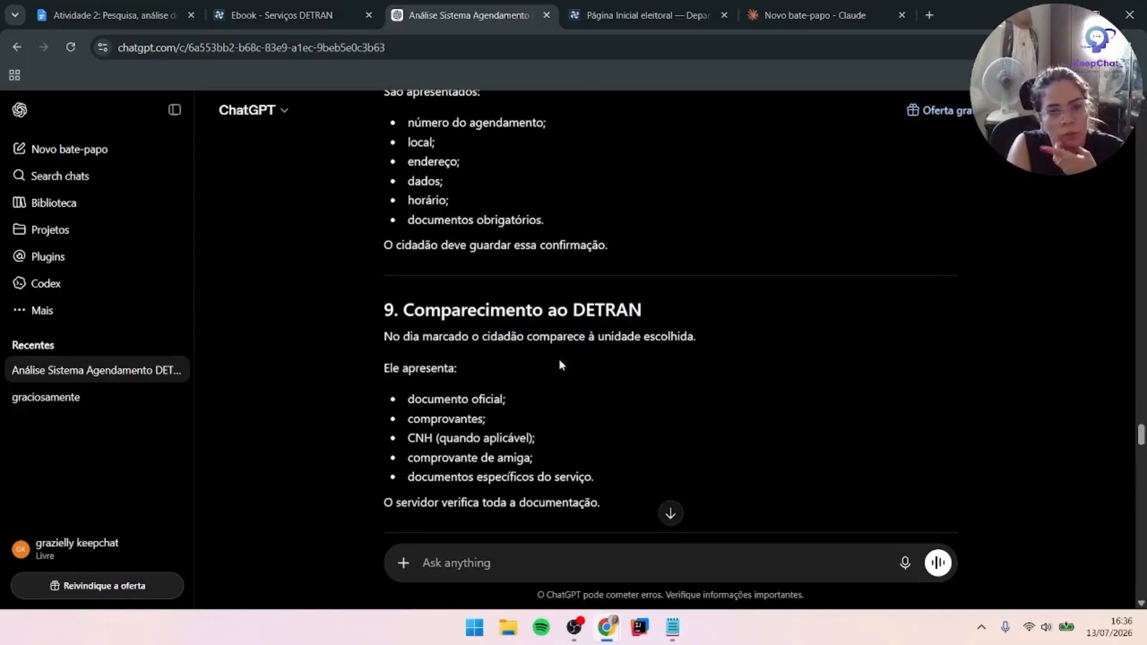
Read stages 9 Comparecimento ao DETRAN to 11 Captura biométrica, highlighting the stage 10 heading and the opening of stage 11
{"action": "scroll", "coordinate": [518, 302], "scroll_direction": "down", "scroll_amount": 3}
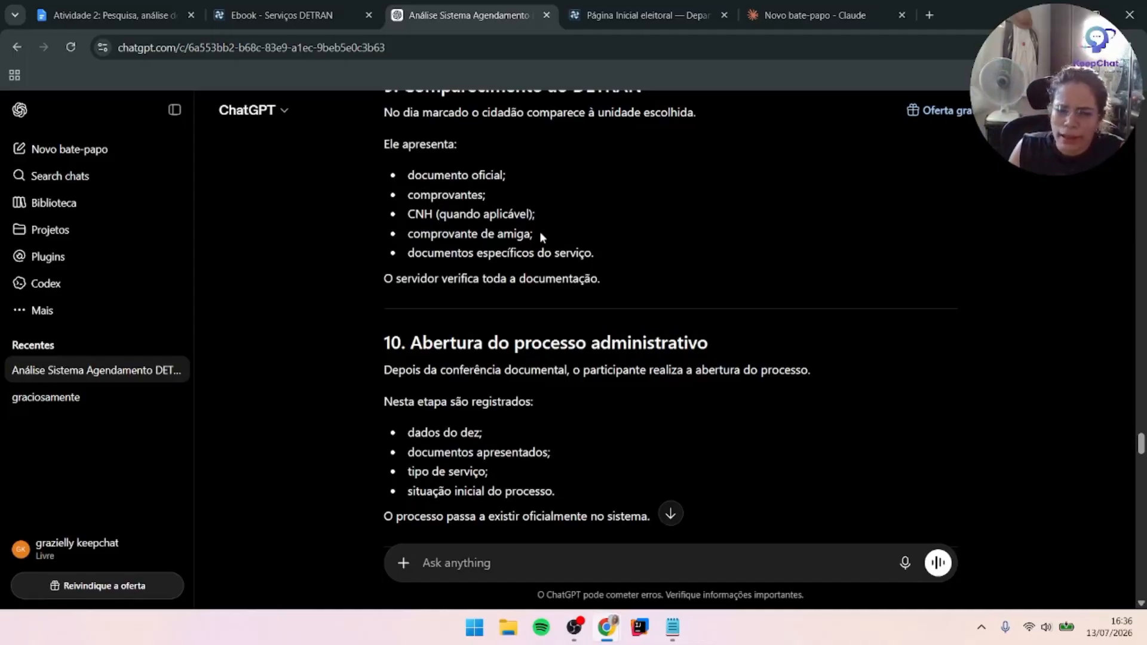
{"action": "scroll", "coordinate": [371, 425], "scroll_direction": "down", "scroll_amount": 3}
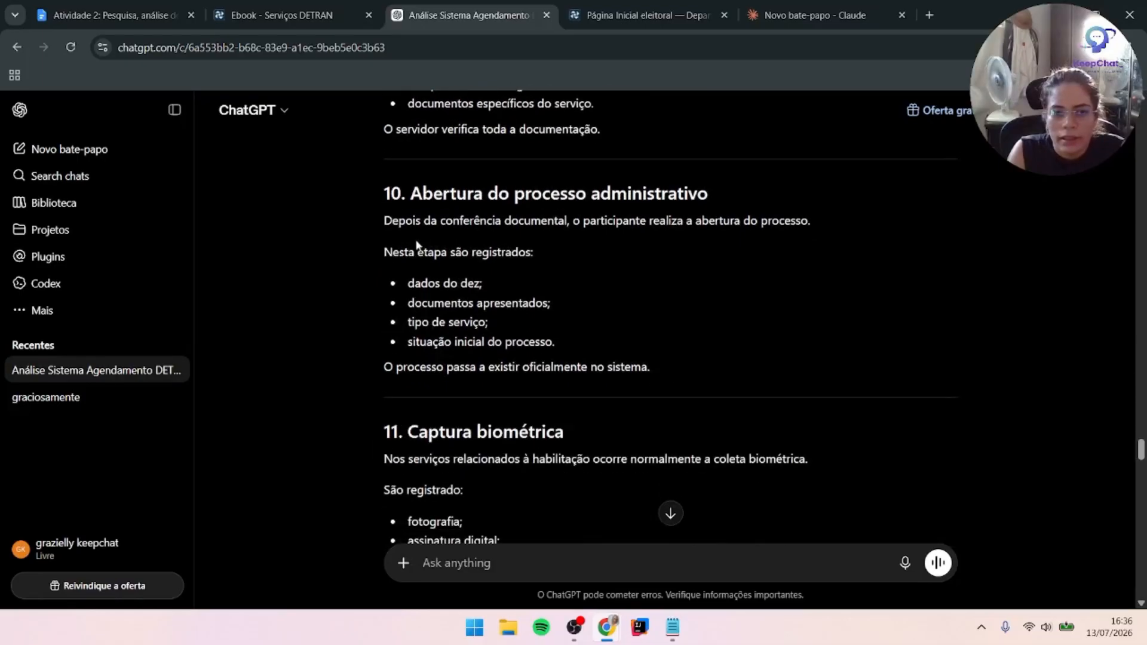
{"action": "left_click_drag", "start_coordinate": [420, 190], "coordinate": [719, 192]}
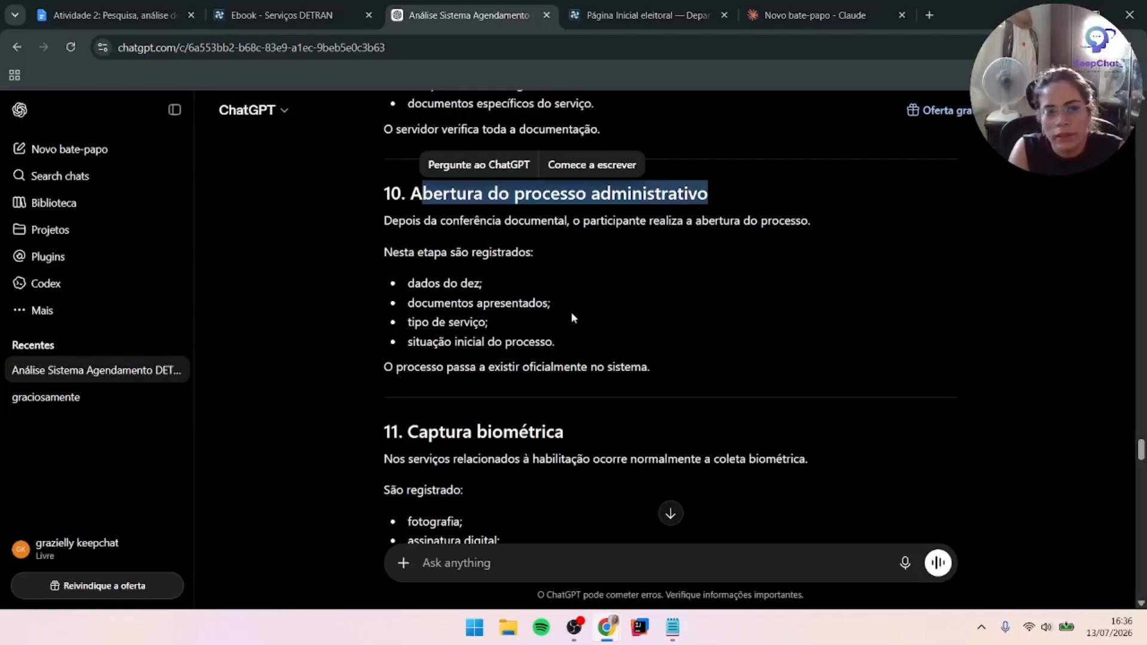
{"action": "scroll", "coordinate": [568, 317], "scroll_direction": "down", "scroll_amount": 3}
{"action": "left_click_drag", "start_coordinate": [420, 207], "coordinate": [582, 236]}
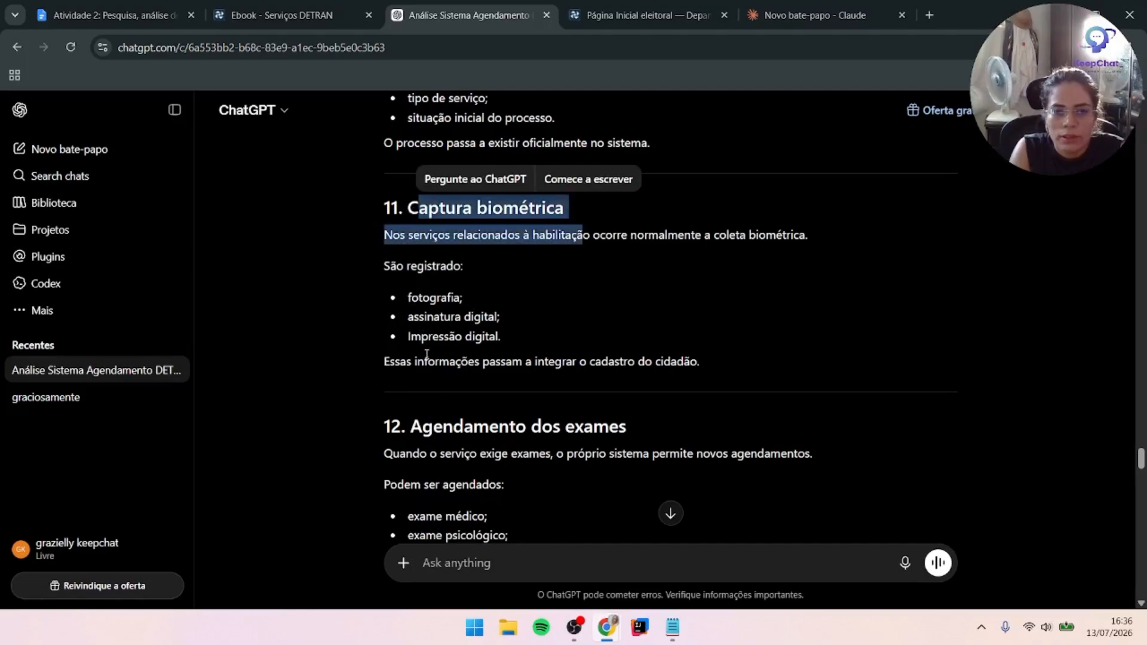
Skim stages 12 Agendamento dos exames through 20 Encerramento do processo, reaching the start of Fluxograma resumido
{"action": "scroll", "coordinate": [500, 426], "scroll_direction": "down", "scroll_amount": 10}
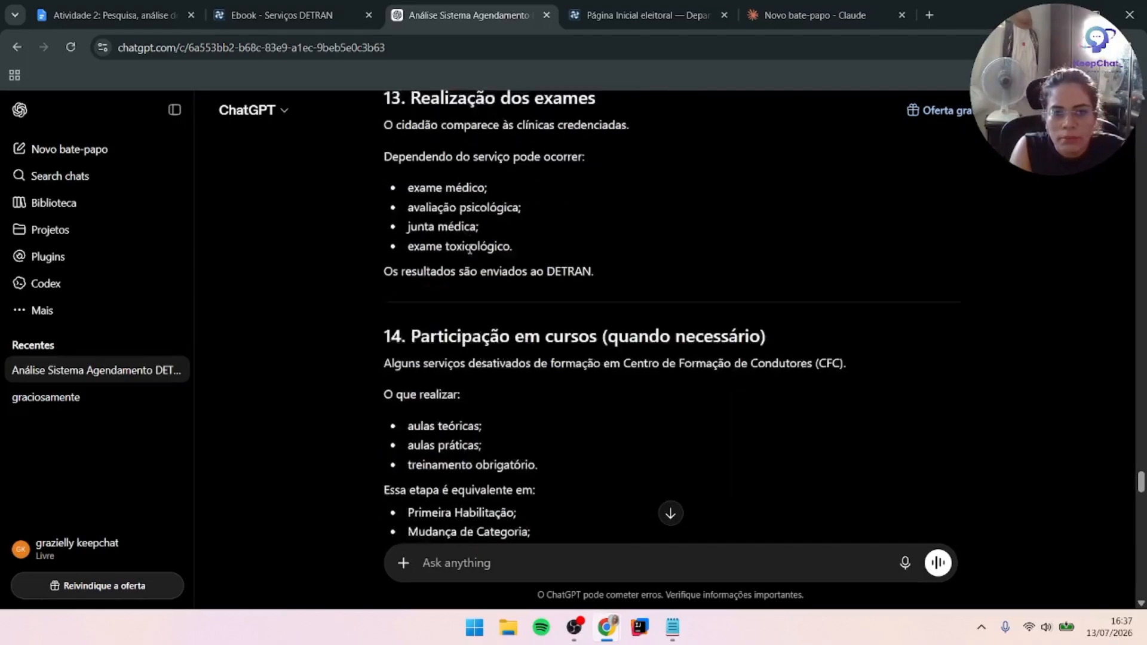
{"action": "scroll", "coordinate": [469, 248], "scroll_direction": "down", "scroll_amount": 12}
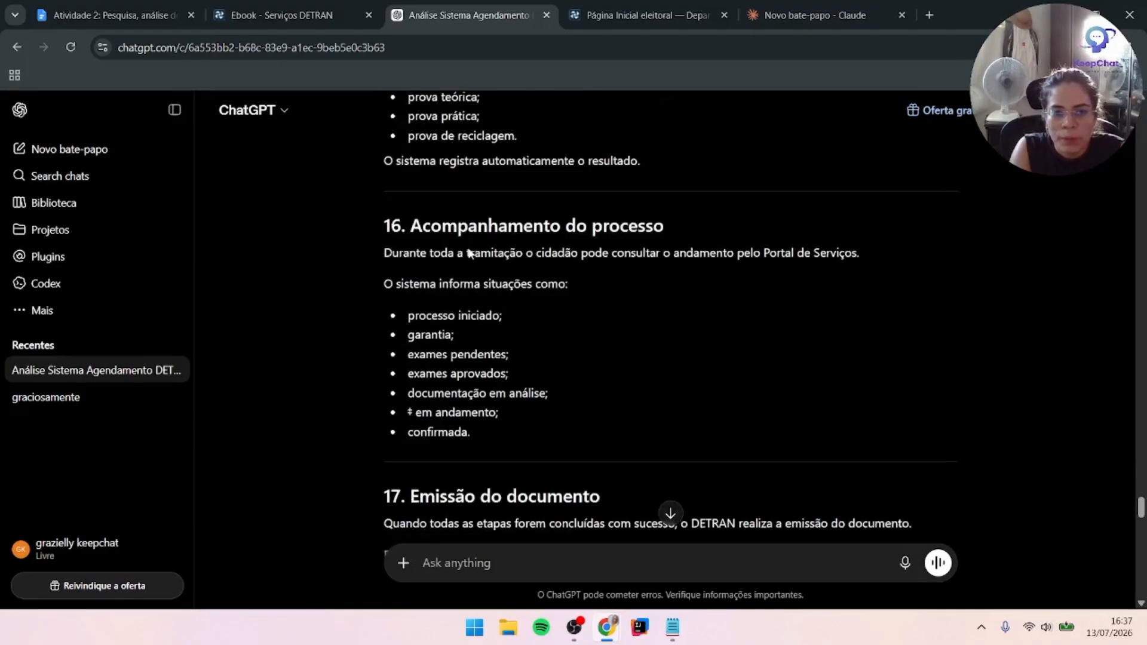
{"action": "scroll", "coordinate": [469, 249], "scroll_direction": "down", "scroll_amount": 20}
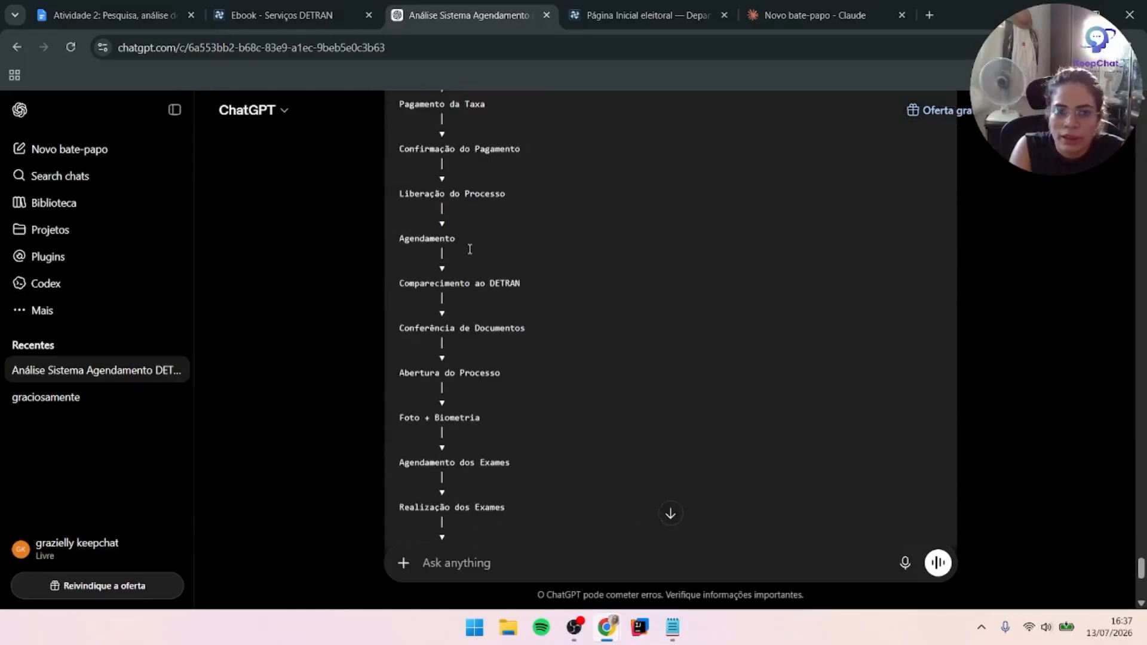
{"action": "scroll", "coordinate": [469, 248], "scroll_direction": "up", "scroll_amount": 5}
{"action": "scroll", "coordinate": [469, 248], "scroll_direction": "down", "scroll_amount": 2}
{"action": "scroll", "coordinate": [469, 249], "scroll_direction": "up", "scroll_amount": 5}
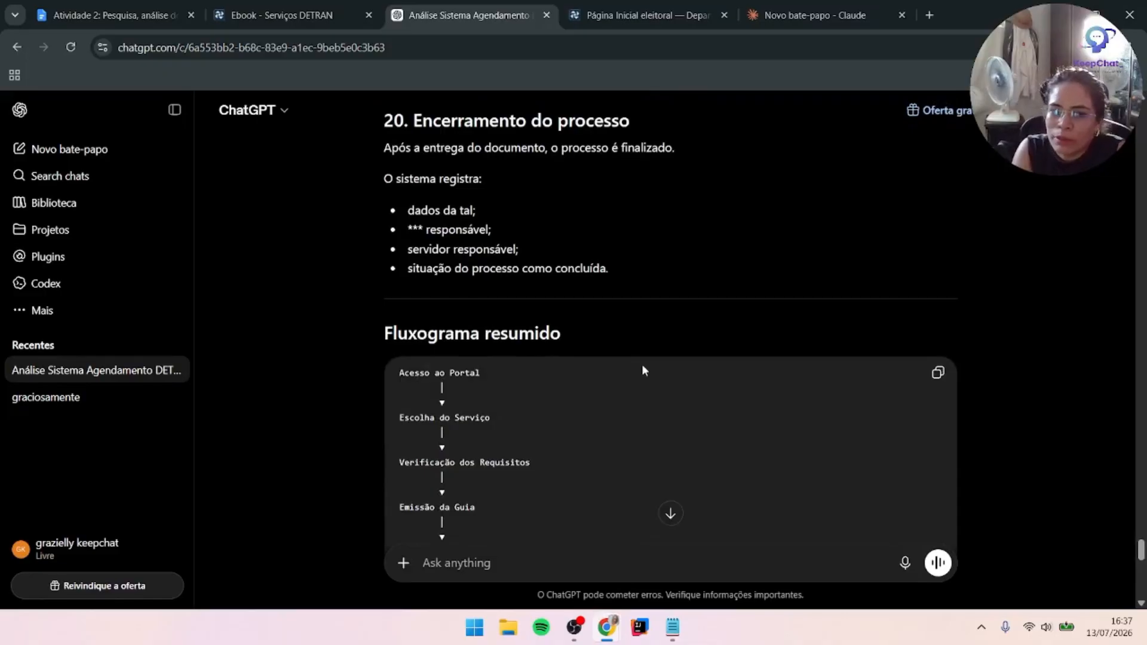
Examine the Fluxograma resumido from Acesso ao Portal to Encerramento do Processo, highlighting its first stage
{"action": "scroll", "coordinate": [640, 366], "scroll_direction": "down", "scroll_amount": 4}
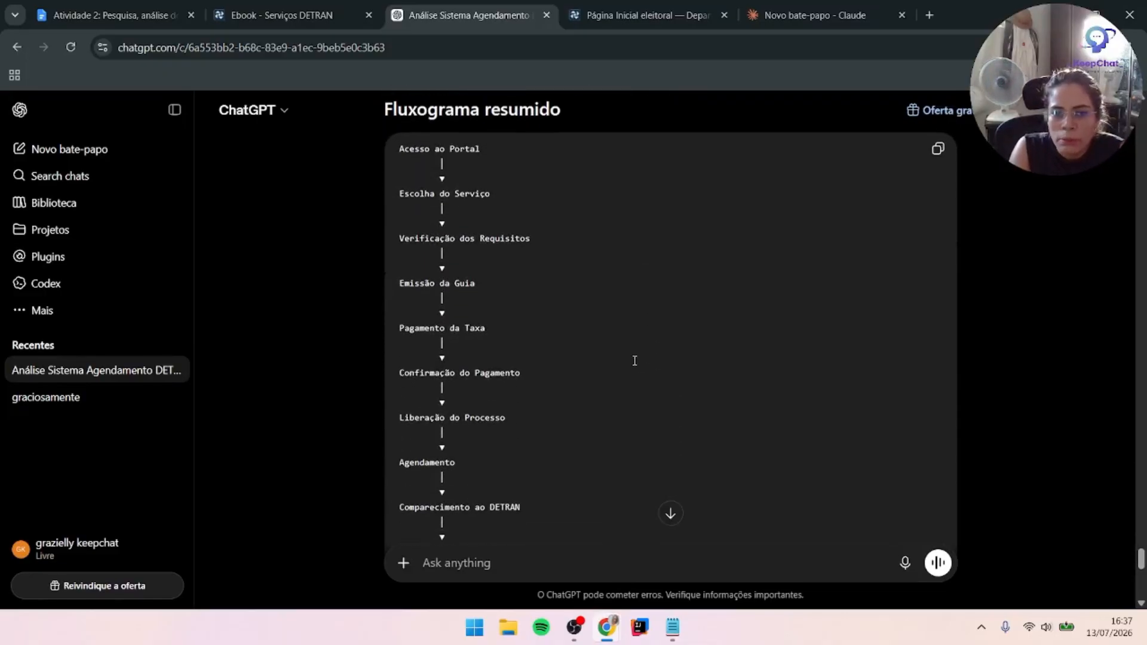
{"action": "left_click_drag", "start_coordinate": [399, 149], "coordinate": [481, 150]}
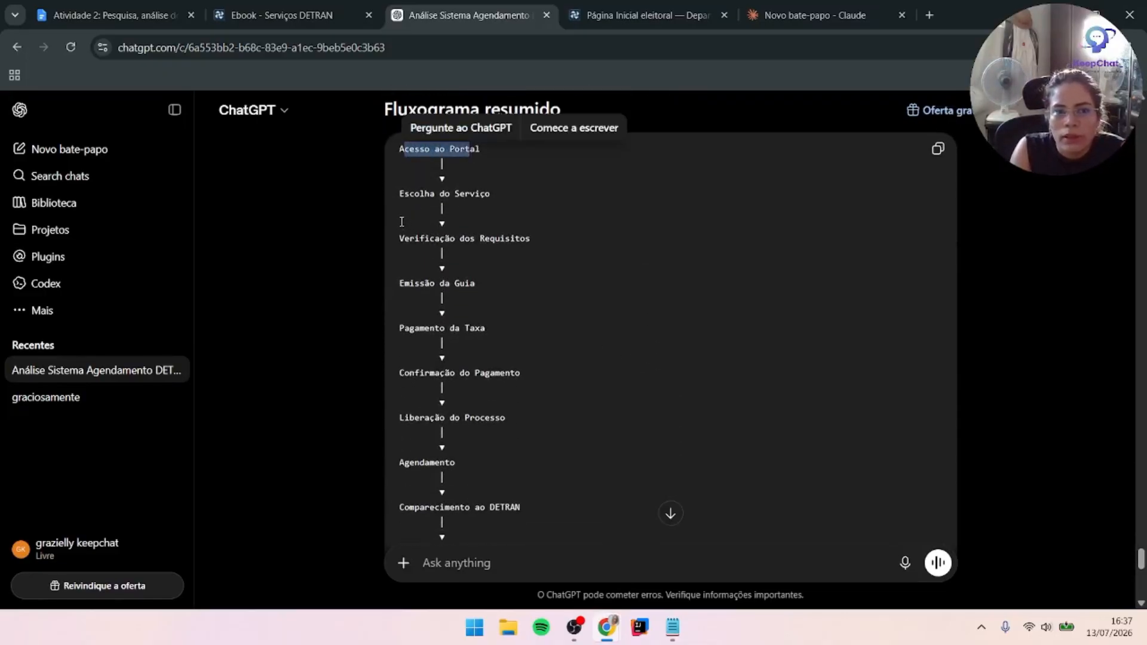
{"action": "left_click_drag", "start_coordinate": [404, 207], "coordinate": [483, 219]}
{"action": "scroll", "coordinate": [495, 265], "scroll_direction": "down", "scroll_amount": 10}
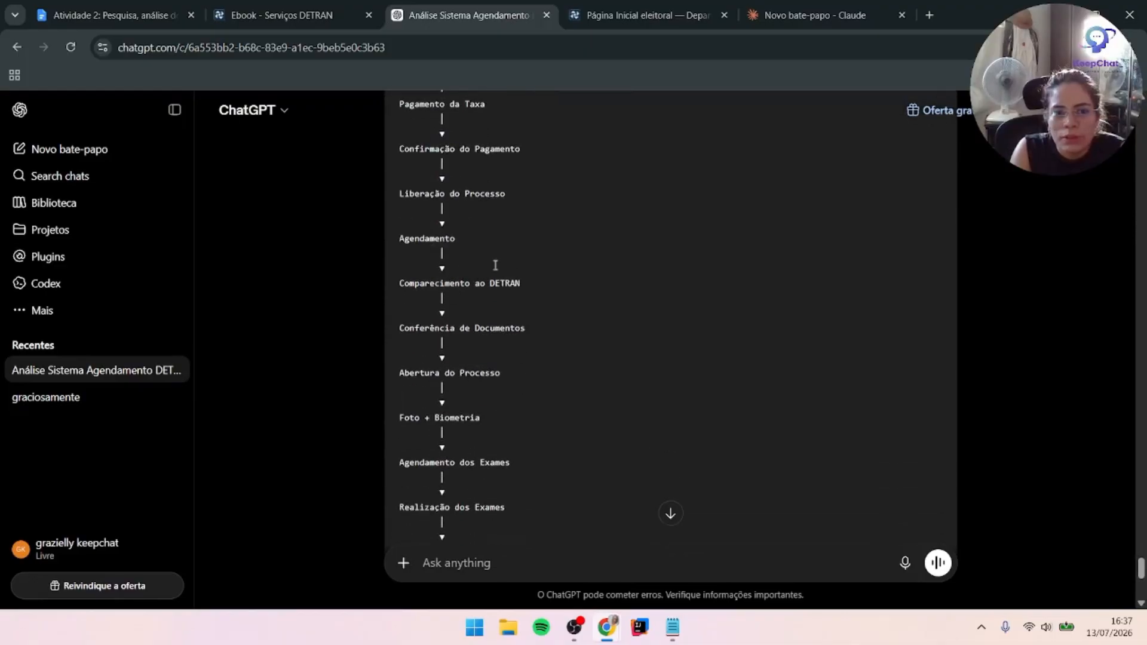
{"action": "scroll", "coordinate": [495, 265], "scroll_direction": "down", "scroll_amount": 1}
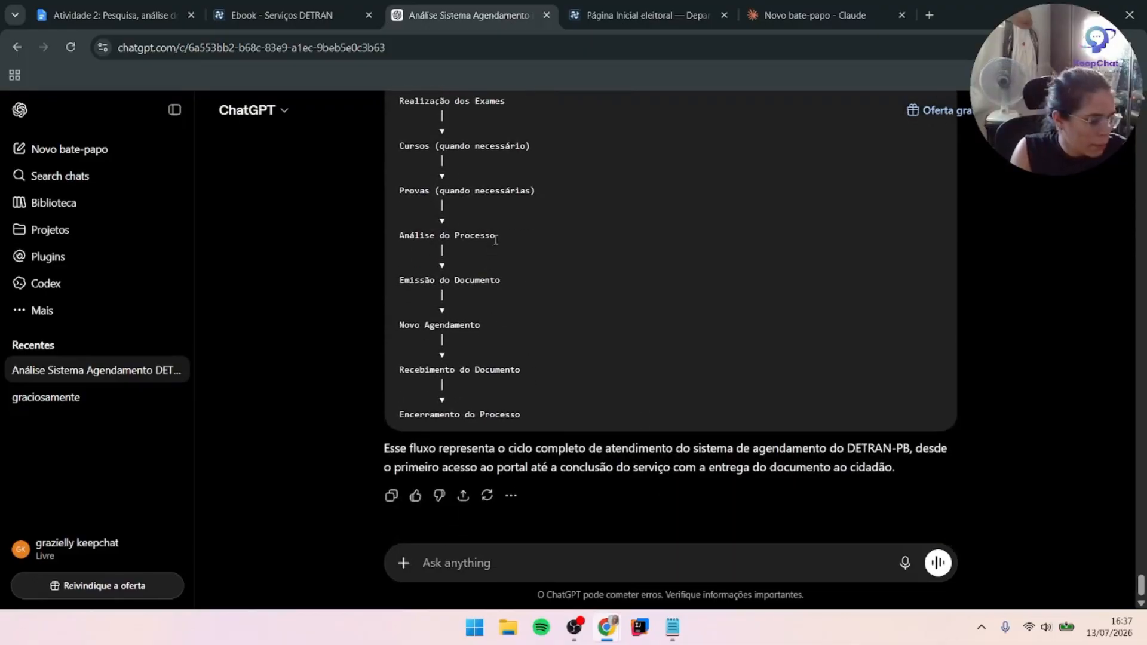
View the prepared requirements prompt and attached DETRAN-PB guide in Claude, alternating with the ChatGPT flow answer
{"action": "left_click", "coordinate": [808, 4]}
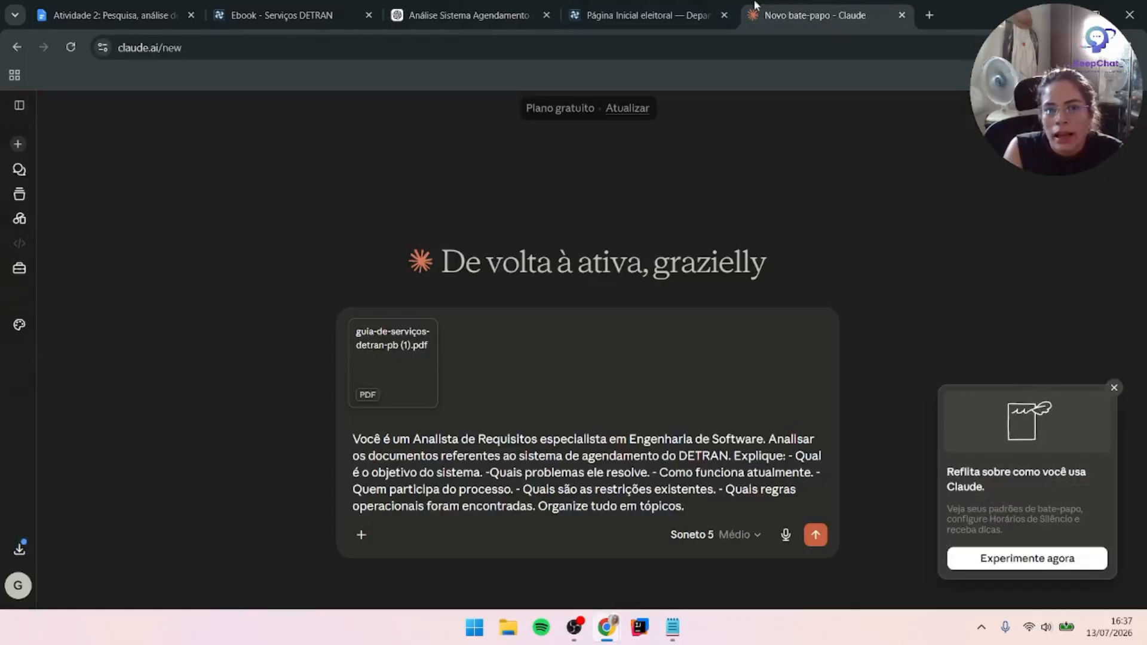
{"action": "left_click", "coordinate": [448, 5]}
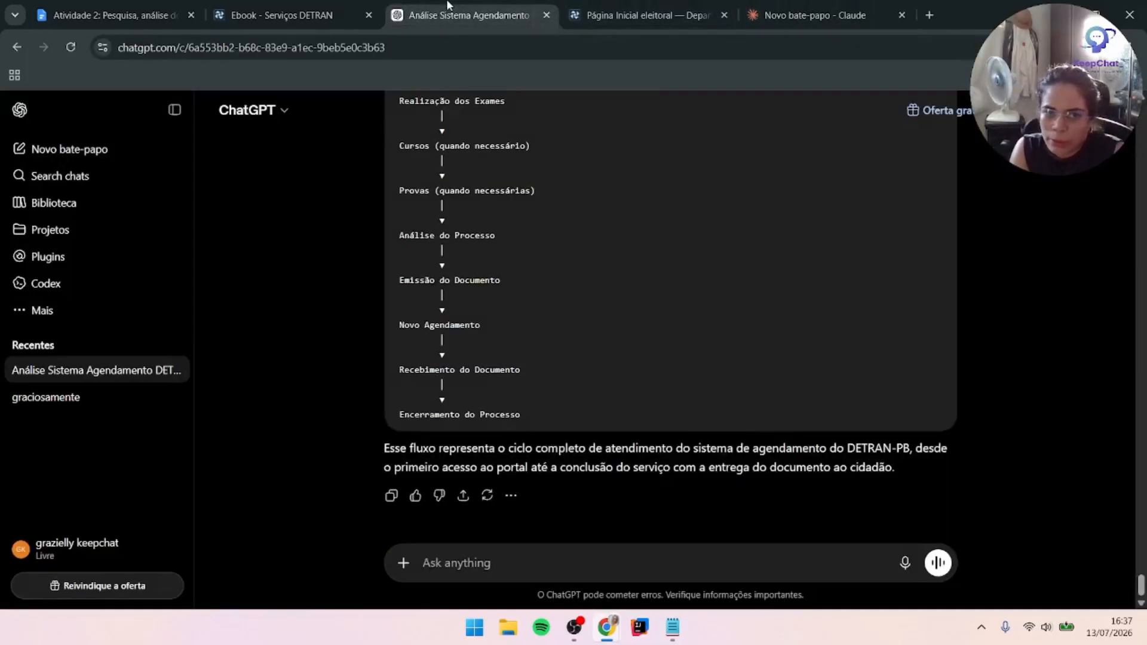
{"action": "left_click", "coordinate": [873, 6]}
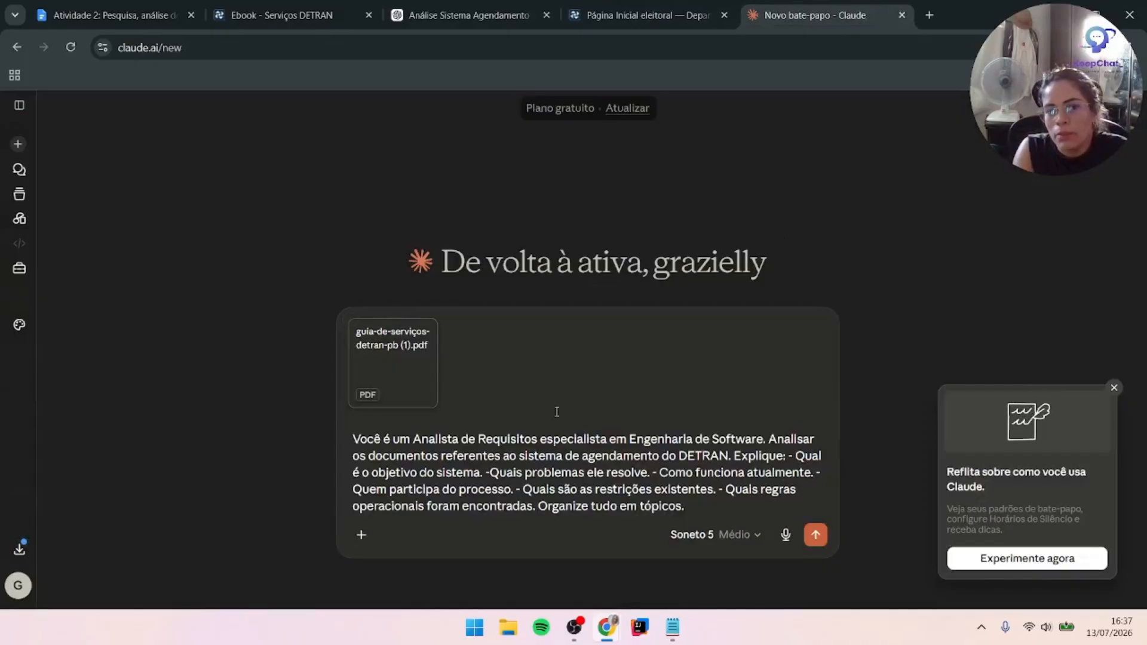
{"action": "left_click", "coordinate": [432, 15]}
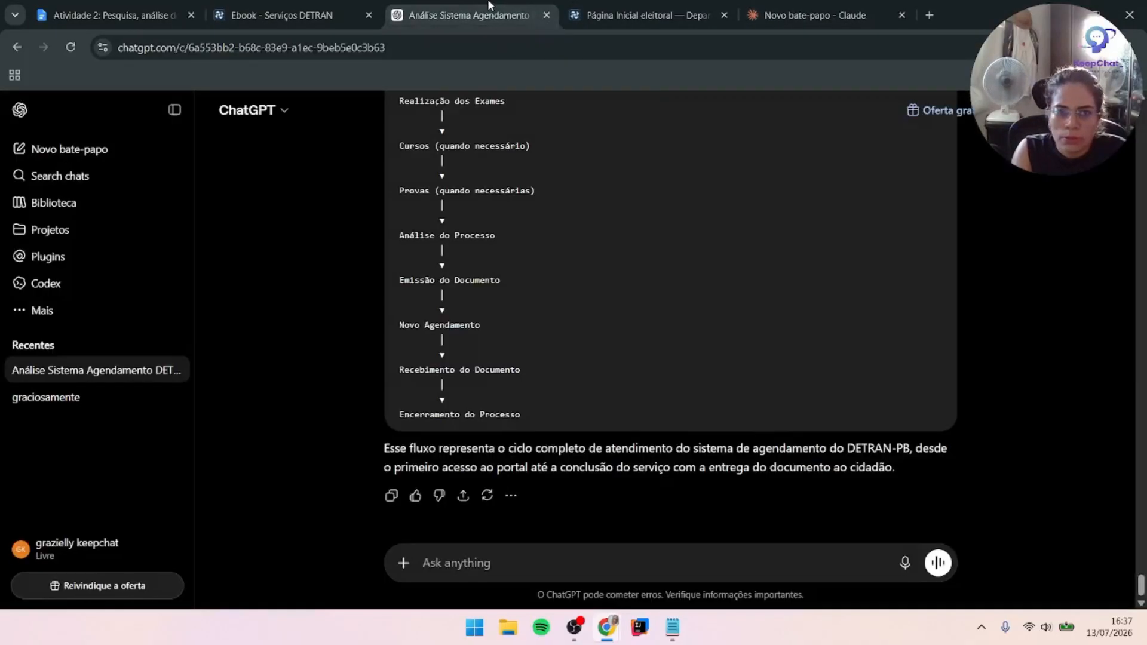
Switch to Claude's analysis of the DETRAN scheduling system and read Objetivo do sistema, highlighting the service categories in its first bullet
{"action": "left_click", "coordinate": [827, 18]}
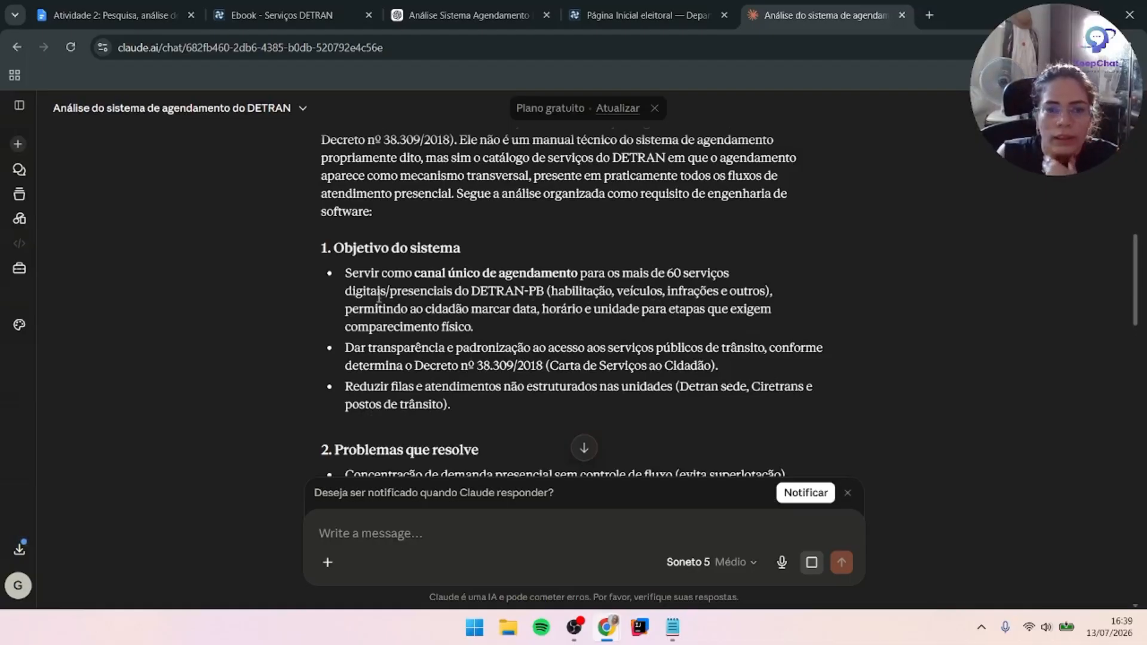
{"action": "scroll", "coordinate": [378, 276], "scroll_direction": "down", "scroll_amount": 3}
{"action": "scroll", "coordinate": [378, 276], "scroll_direction": "up", "scroll_amount": 3}
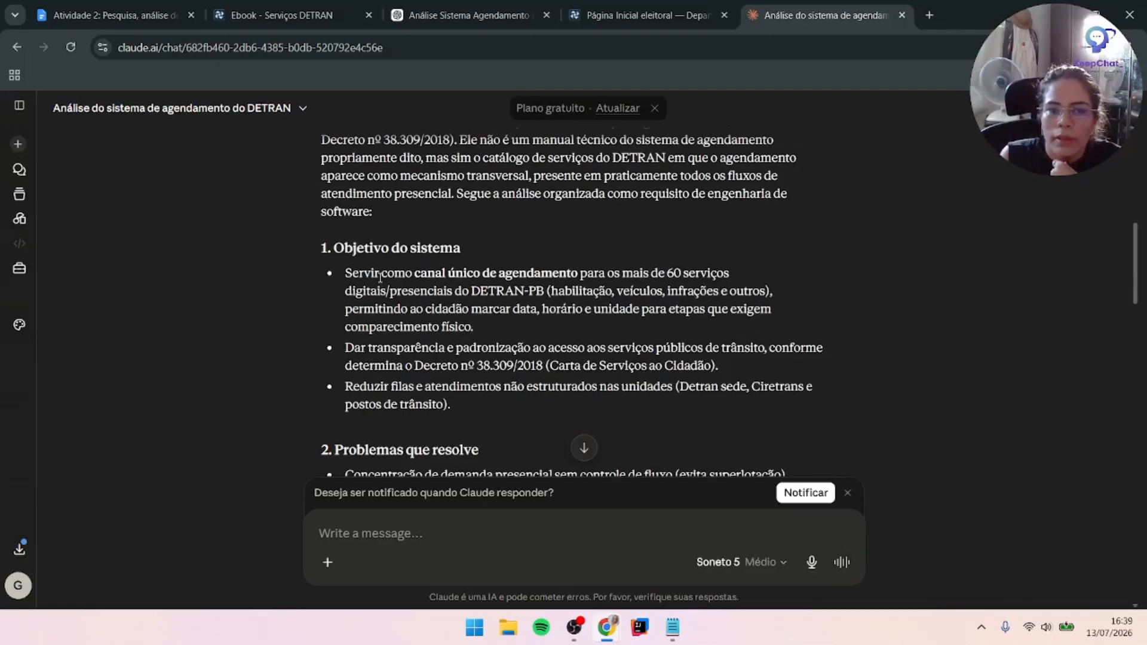
{"action": "left_click_drag", "start_coordinate": [473, 314], "coordinate": [786, 302]}
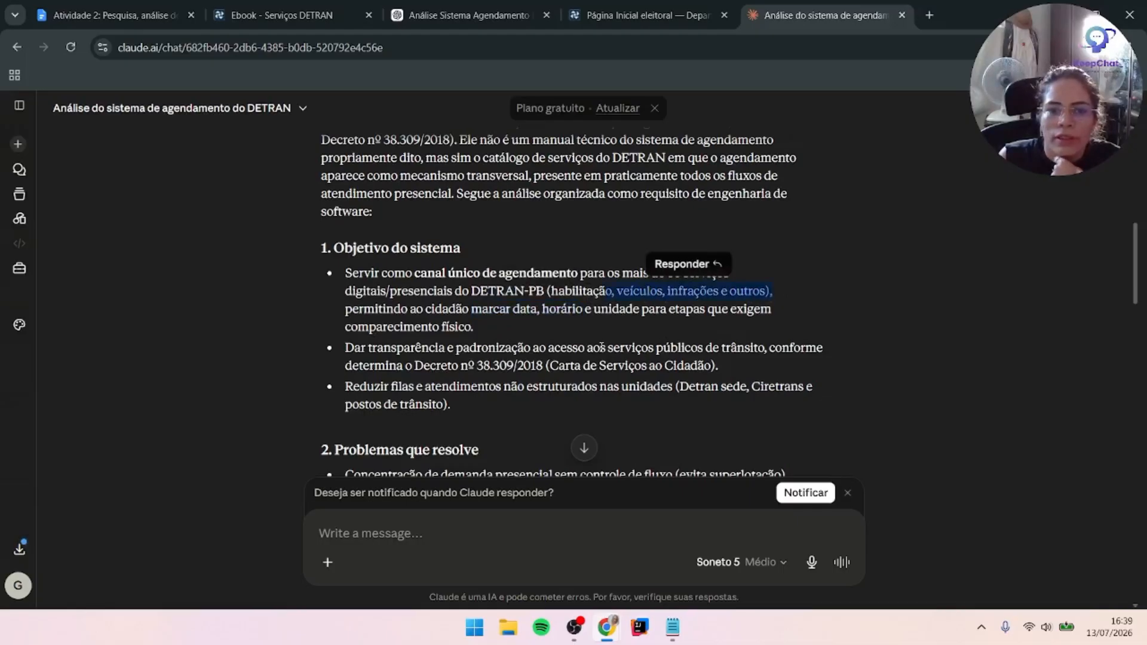
{"action": "left_click_drag", "start_coordinate": [551, 292], "coordinate": [720, 290]}
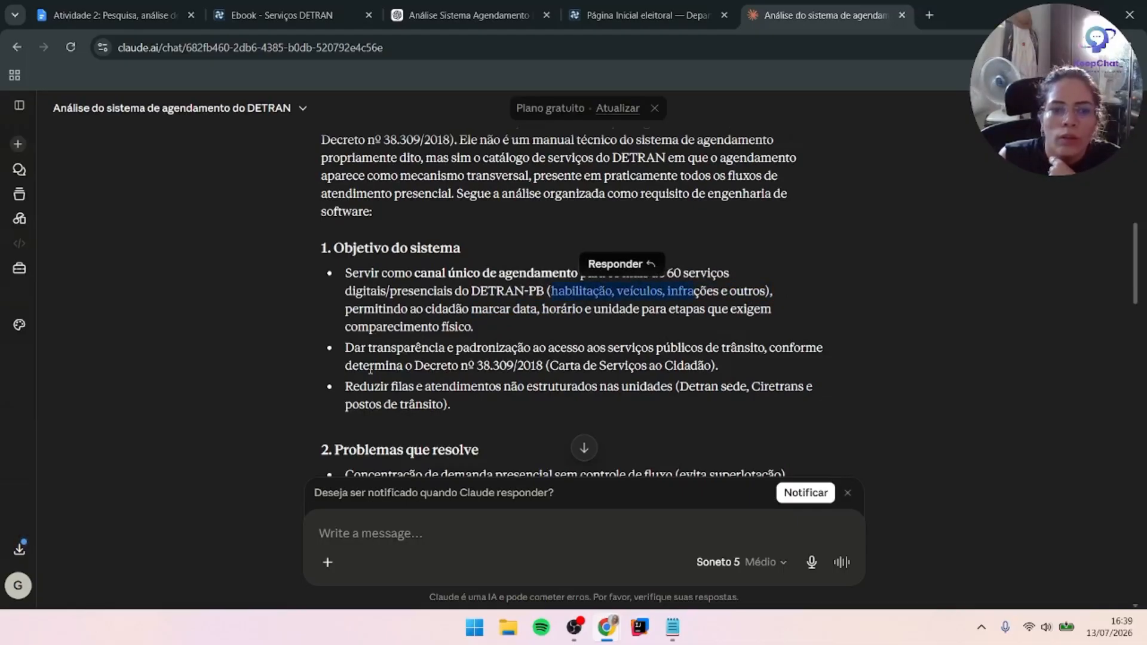
Read section 2 Problemas que resolve, highlighting the heading and the bullets on demand, predictability and coordinating multiple stages
{"action": "scroll", "coordinate": [371, 368], "scroll_direction": "down", "scroll_amount": 3}
{"action": "left_click_drag", "start_coordinate": [356, 225], "coordinate": [479, 251]}
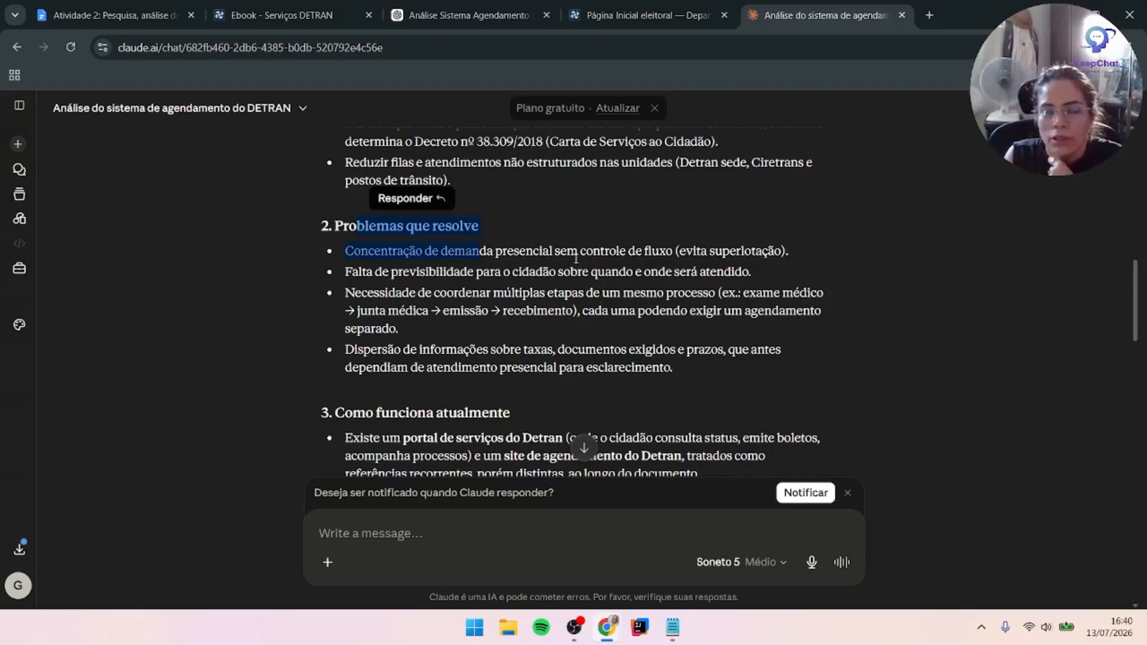
{"action": "left_click_drag", "start_coordinate": [351, 271], "coordinate": [561, 293]}
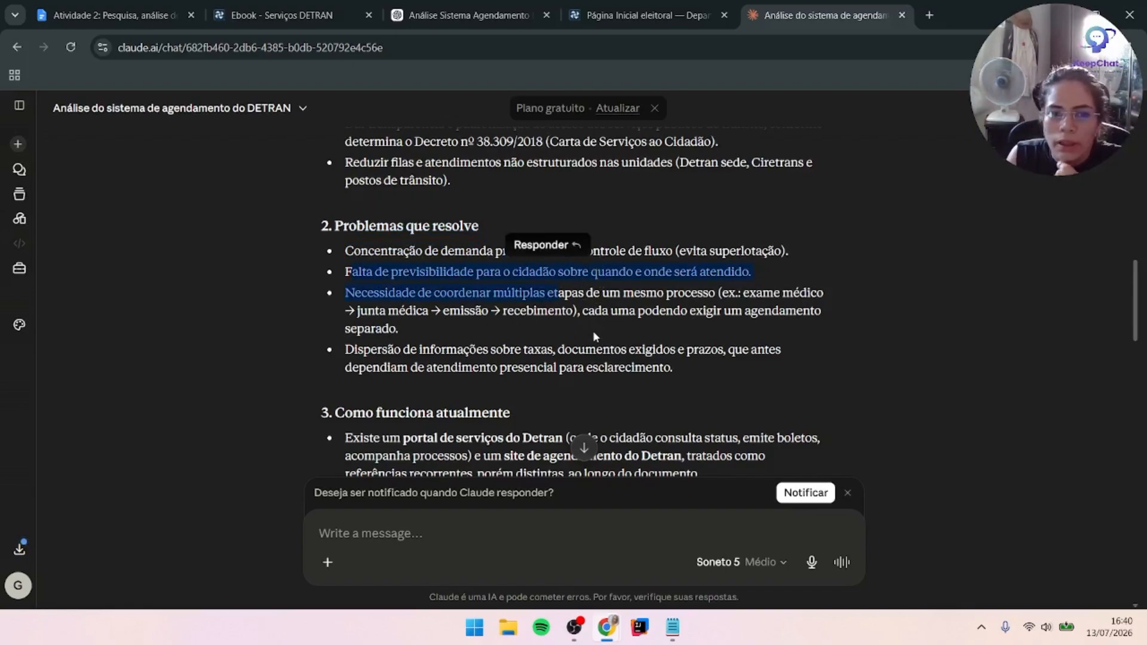
{"action": "left_click", "coordinate": [494, 303]}
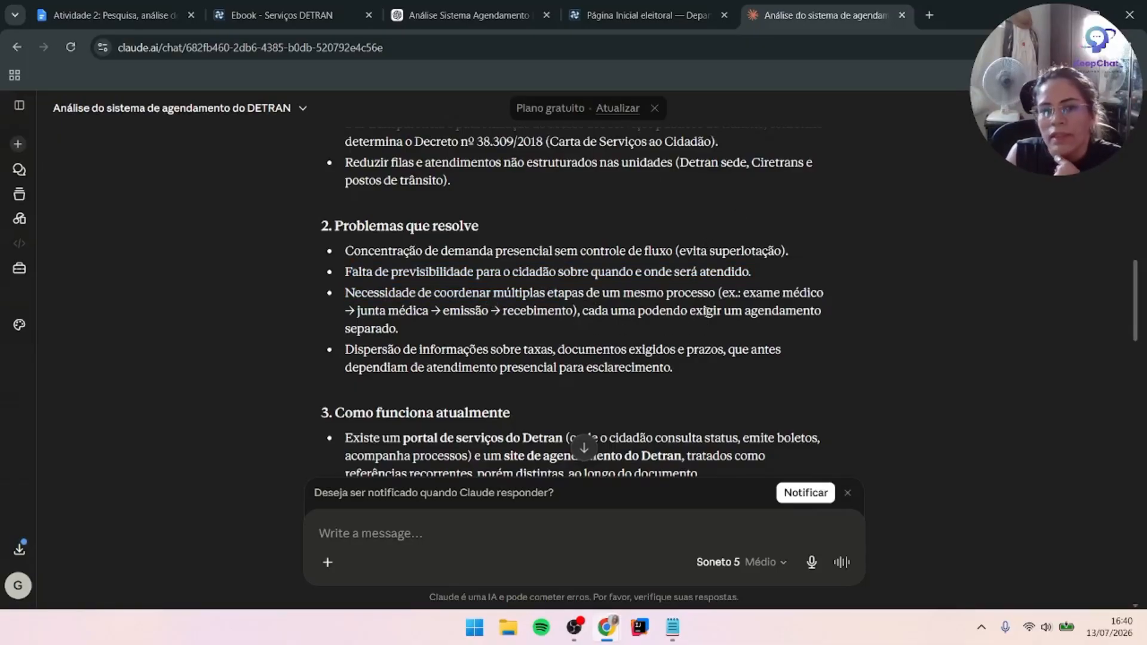
{"action": "left_click_drag", "start_coordinate": [390, 272], "coordinate": [577, 309]}
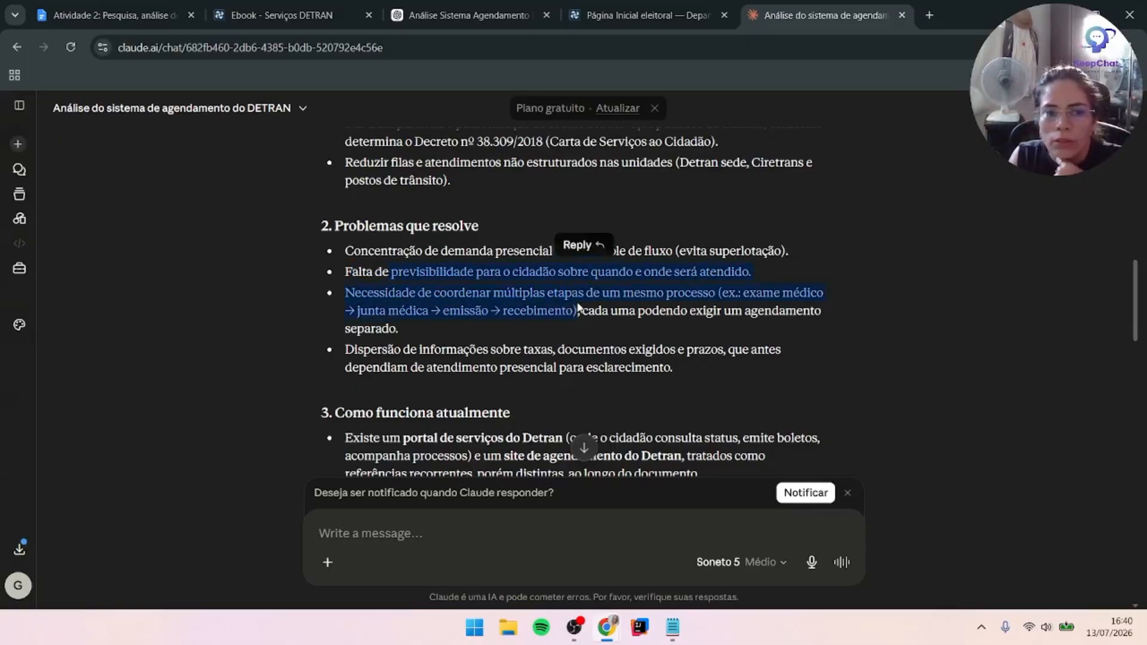
Read section 3 Como funciona atualmente, highlighting its heading, the portal description and parts of the first three items in the typical flow
{"action": "scroll", "coordinate": [580, 308], "scroll_direction": "down", "scroll_amount": 3}
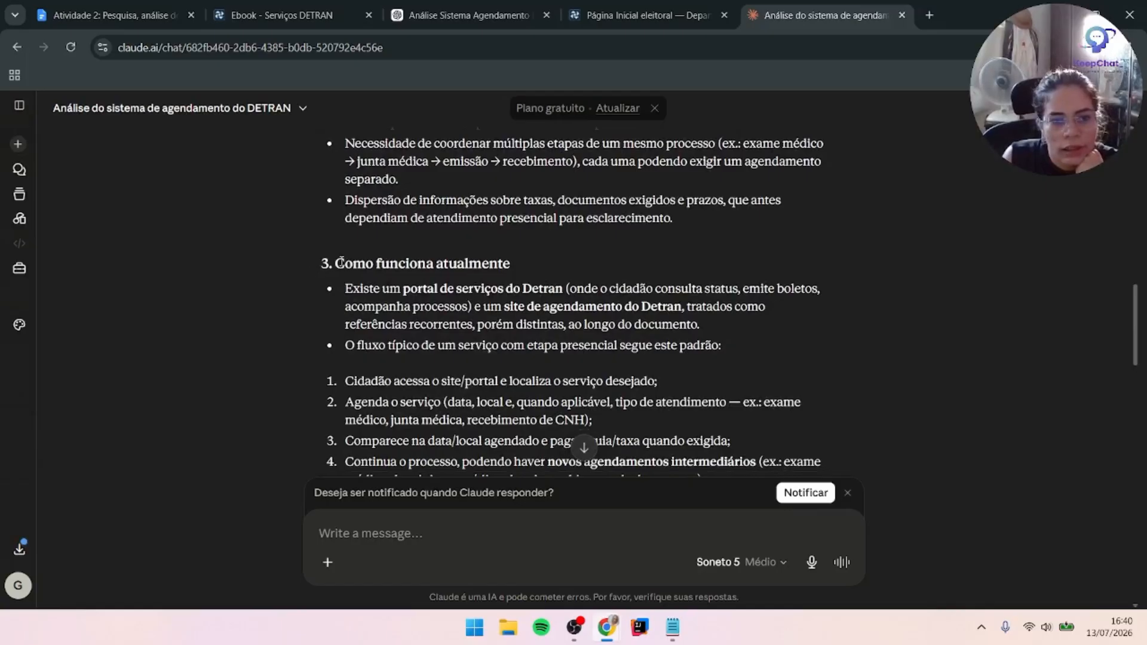
{"action": "left_click_drag", "start_coordinate": [345, 263], "coordinate": [523, 263]}
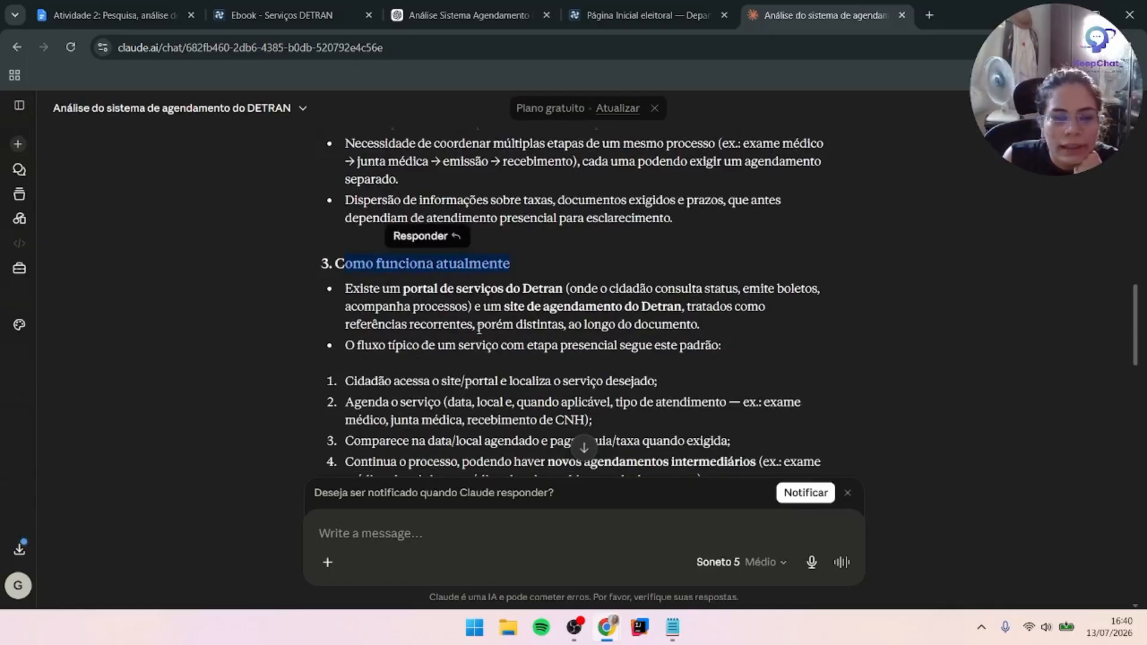
{"action": "scroll", "coordinate": [463, 309], "scroll_direction": "down", "scroll_amount": 1}
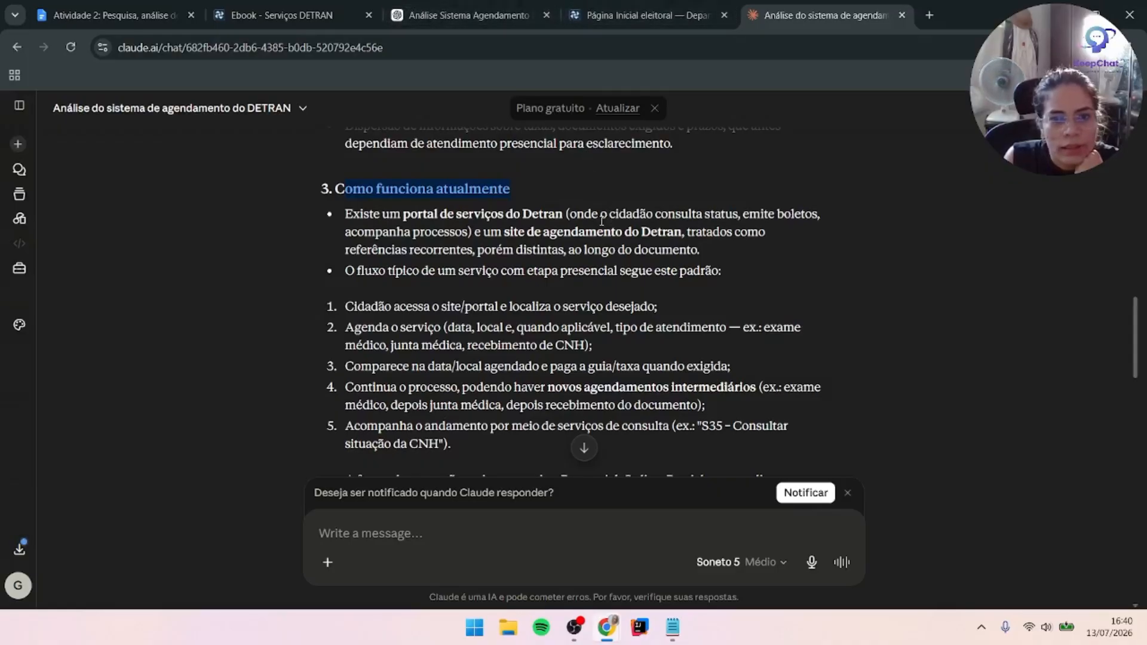
{"action": "left_click_drag", "start_coordinate": [585, 213], "coordinate": [820, 221]}
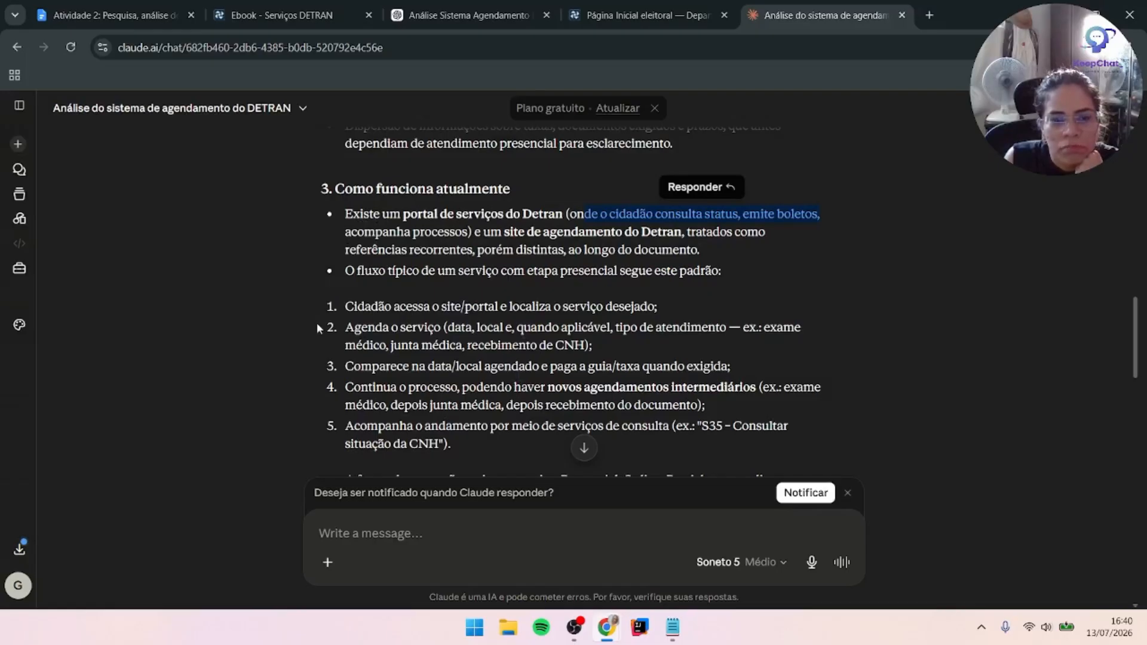
{"action": "left_click_drag", "start_coordinate": [345, 305], "coordinate": [698, 305]}
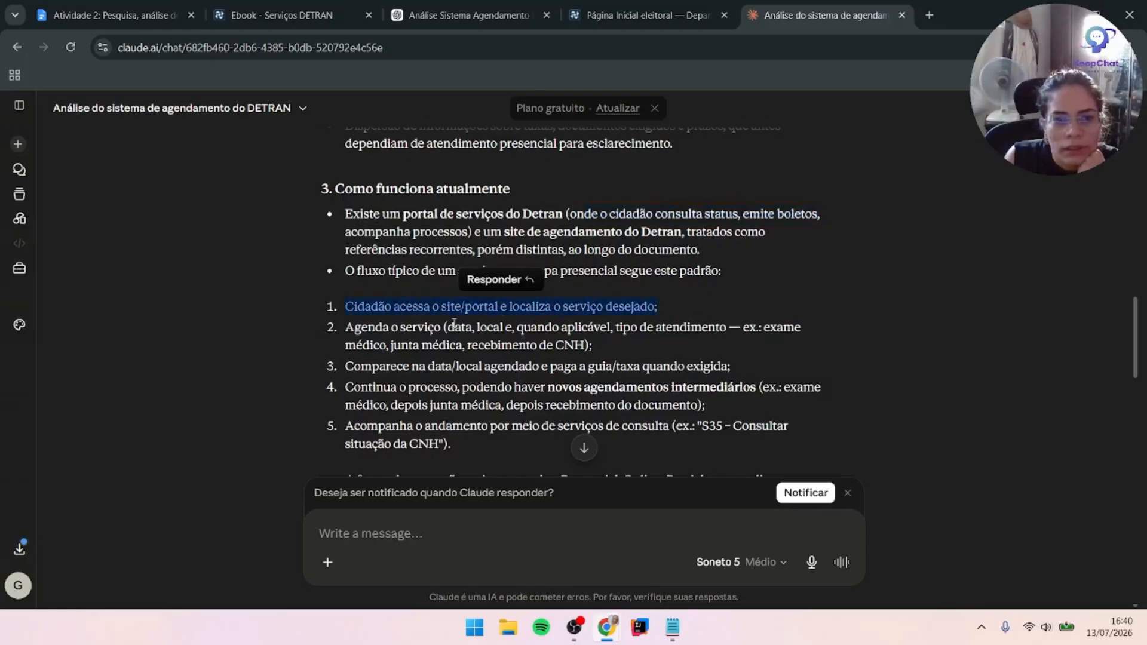
{"action": "left_click_drag", "start_coordinate": [353, 342], "coordinate": [593, 346]}
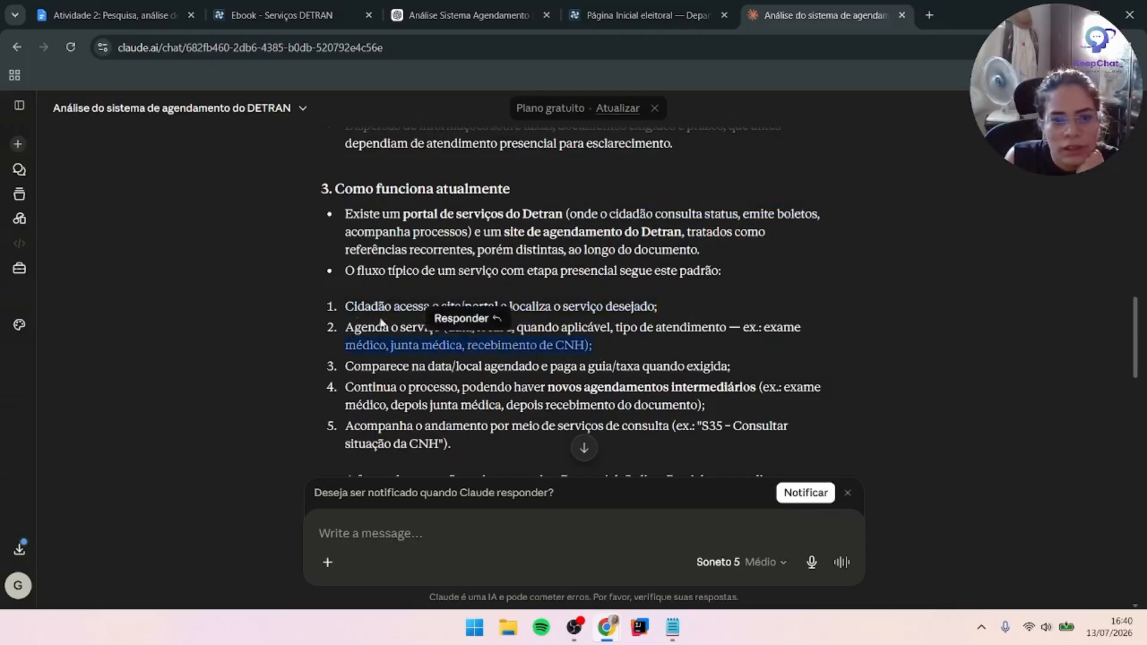
{"action": "scroll", "coordinate": [305, 322], "scroll_direction": "down", "scroll_amount": 3}
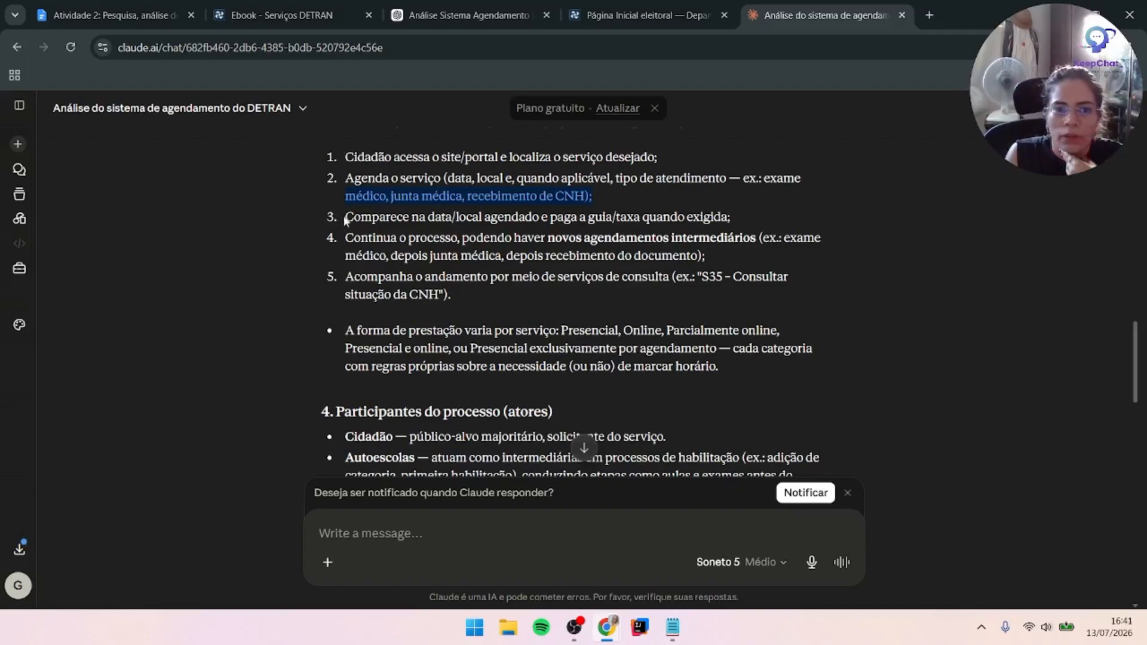
{"action": "left_click_drag", "start_coordinate": [360, 219], "coordinate": [512, 220]}
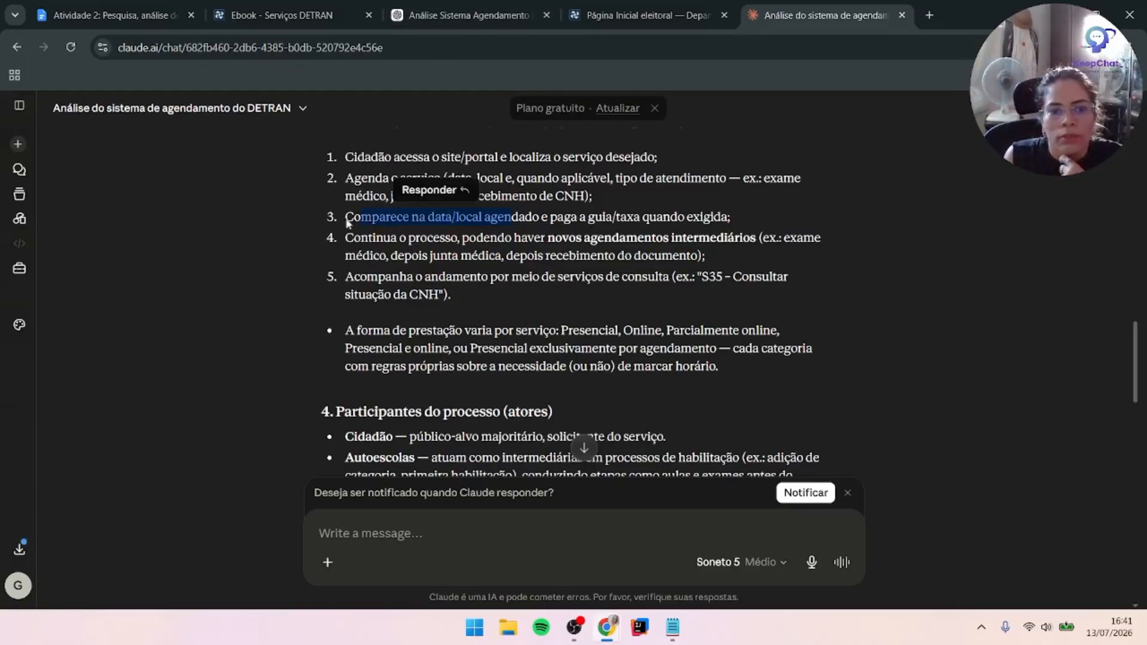
Read section 4 Participantes do processo and section 5 Restrições existentes, down to the start of Regras operacionais encontradas
{"action": "scroll", "coordinate": [330, 392], "scroll_direction": "down", "scroll_amount": 3}
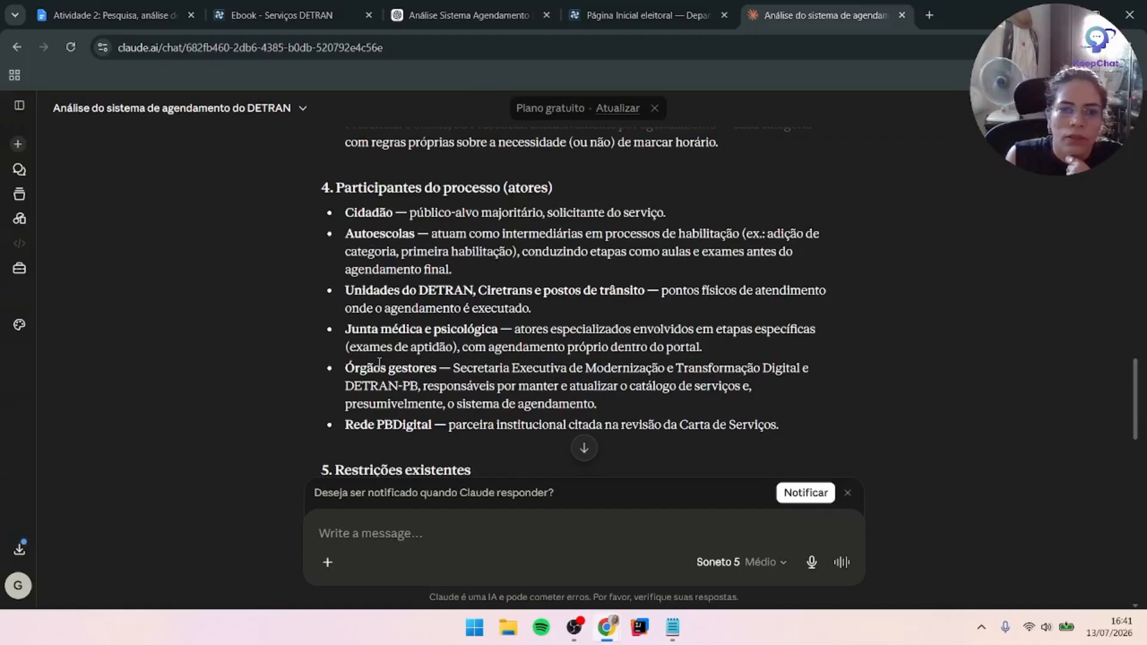
{"action": "scroll", "coordinate": [379, 361], "scroll_direction": "down", "scroll_amount": 4}
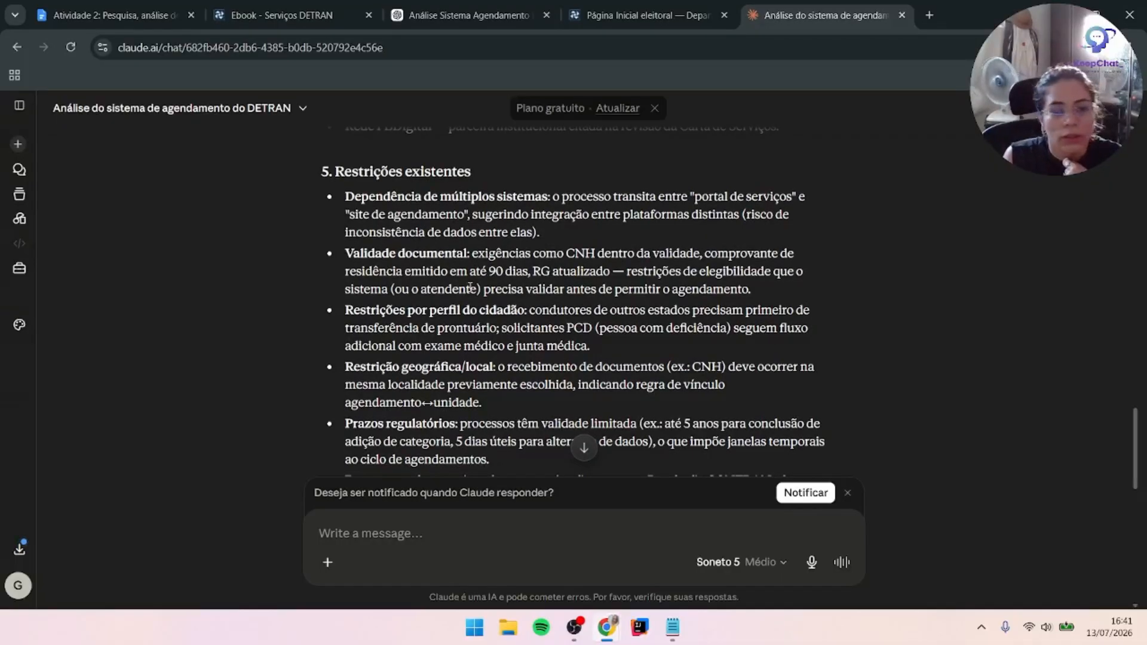
{"action": "scroll", "coordinate": [414, 305], "scroll_direction": "down", "scroll_amount": 3}
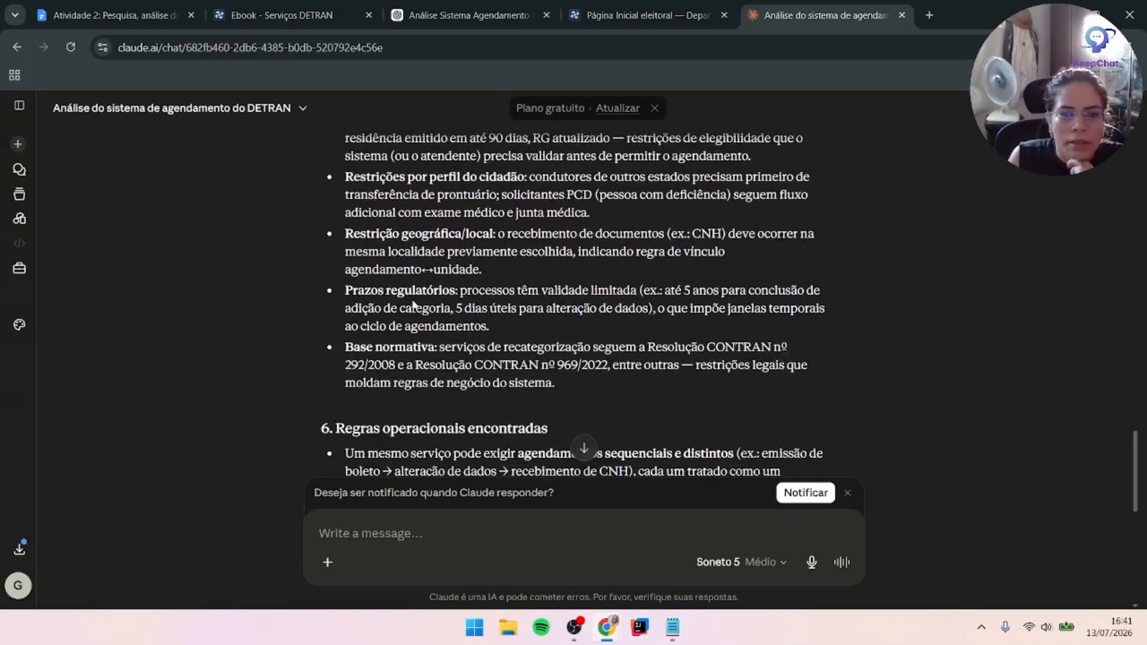
Read the rest of section 5, section 6 Regras operacionais encontradas and the Observação metodológica, highlighting the start of that closing note
{"action": "scroll", "coordinate": [414, 305], "scroll_direction": "down", "scroll_amount": 3}
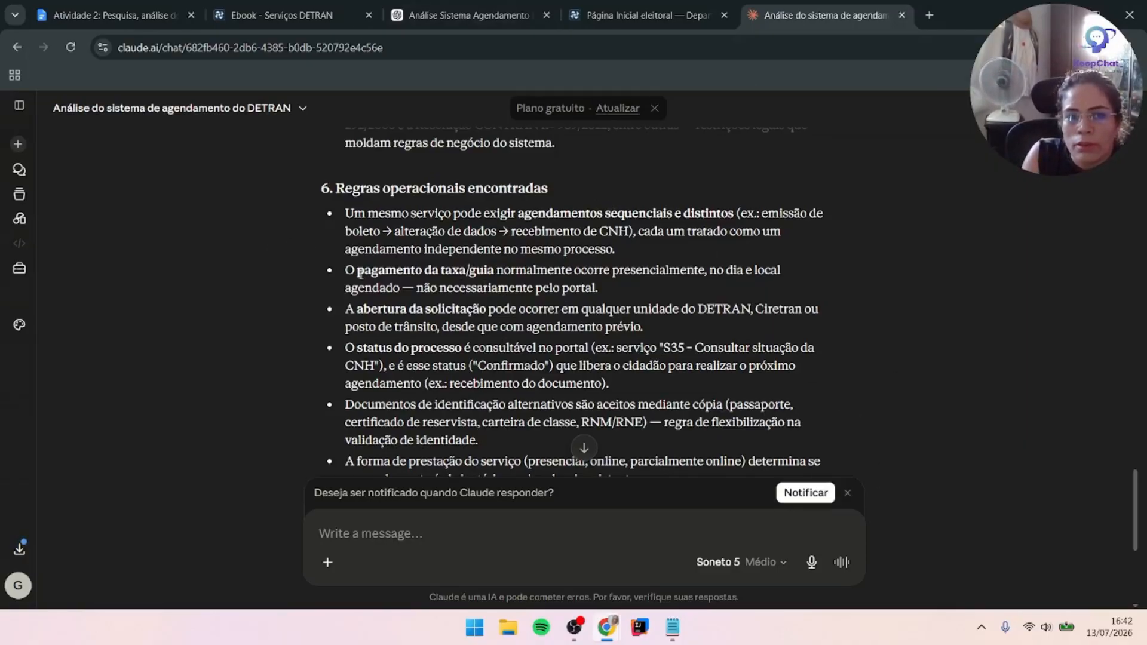
{"action": "scroll", "coordinate": [358, 253], "scroll_direction": "down", "scroll_amount": 5}
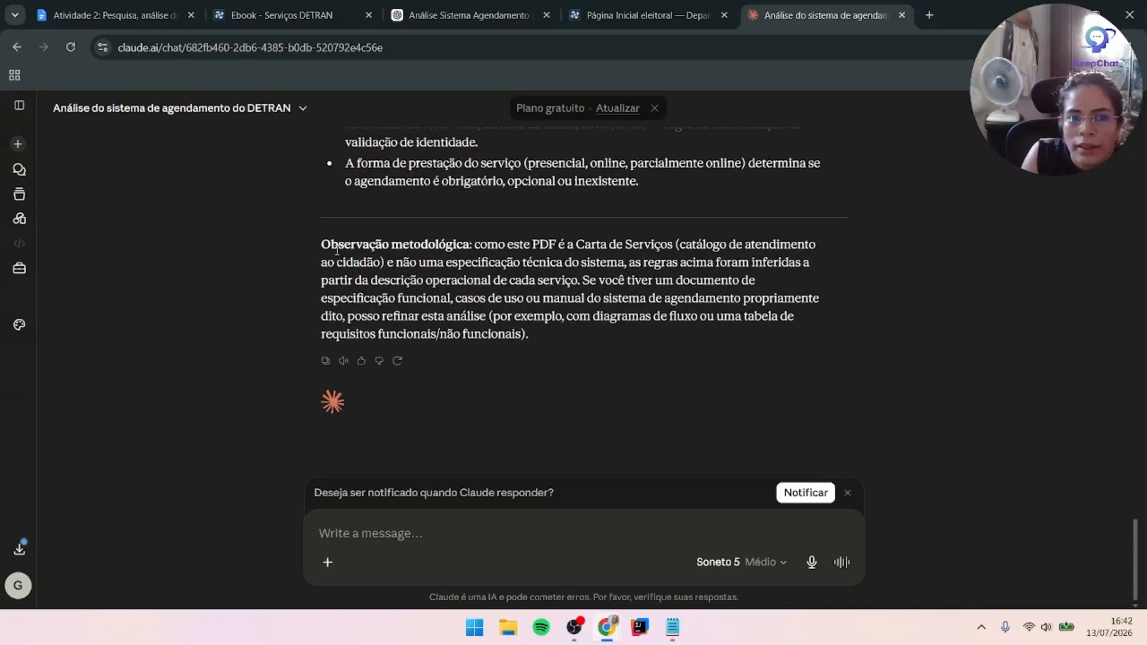
{"action": "left_click_drag", "start_coordinate": [338, 245], "coordinate": [529, 280]}
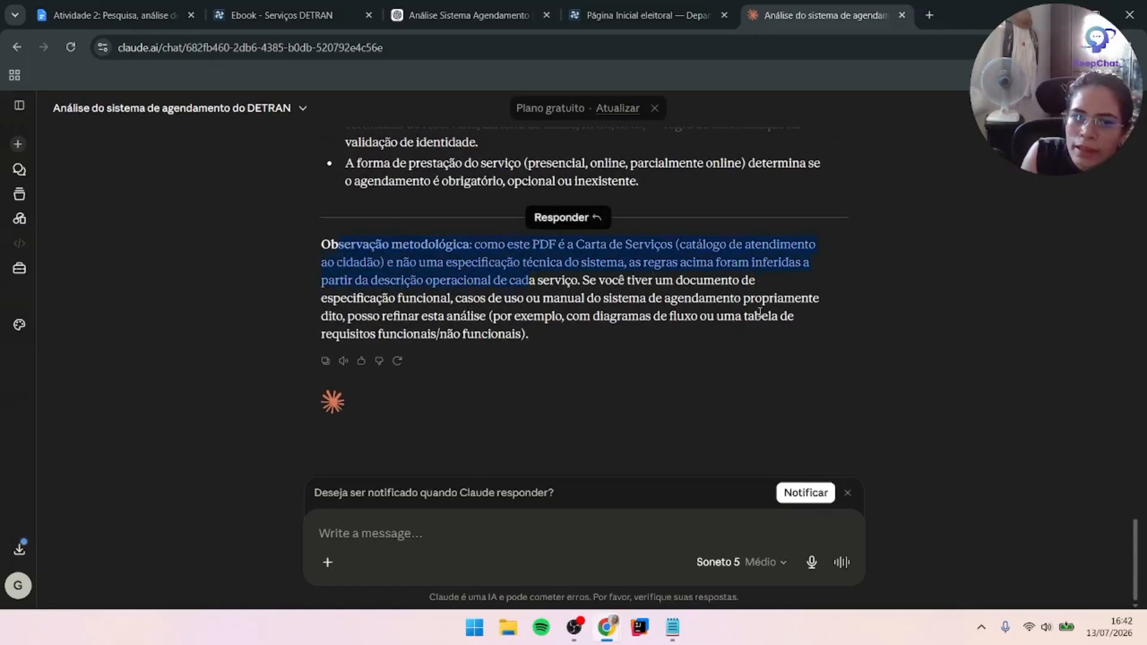
{"action": "left_click", "coordinate": [741, 337]}
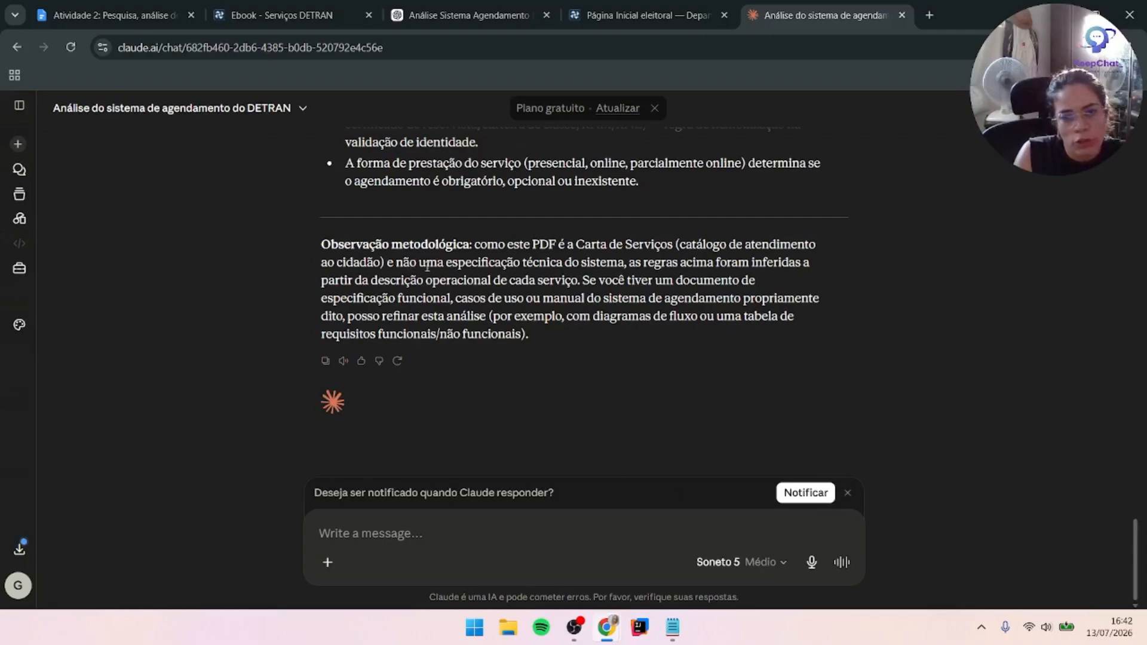
{"action": "scroll", "coordinate": [563, 454], "scroll_direction": "up", "scroll_amount": 20}
{"action": "scroll", "coordinate": [470, 285], "scroll_direction": "up", "scroll_amount": 10}
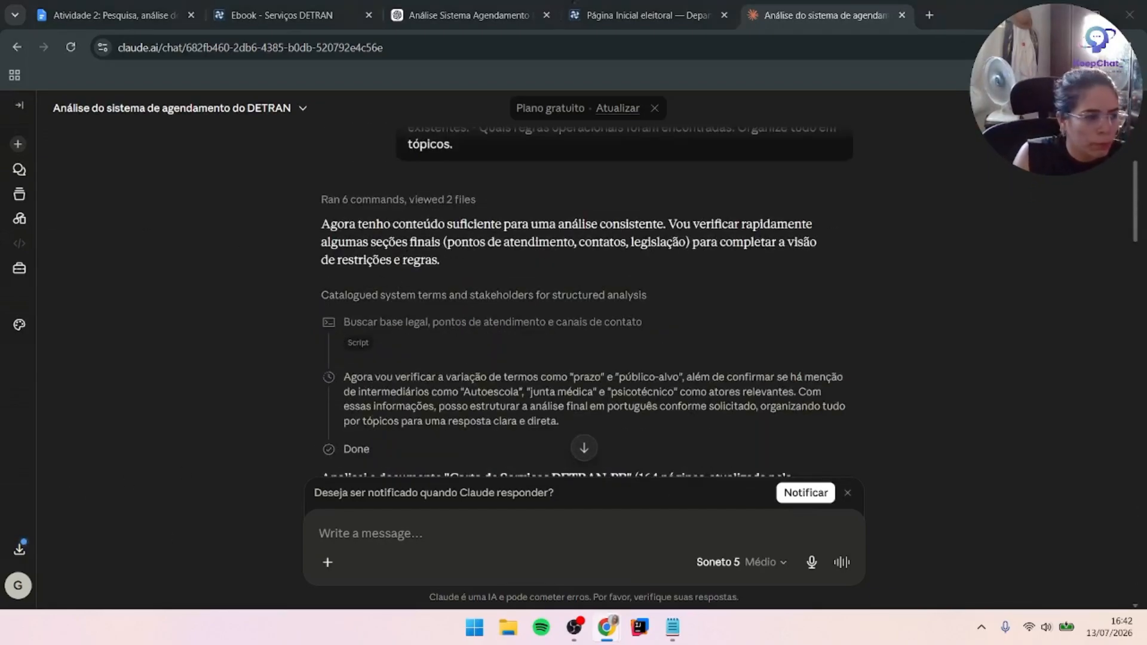
Copy the follow-up prompt asking for the full system flow in chronological order from the ChatGPT conversation and send it to Claude
{"action": "left_click", "coordinate": [469, 15]}
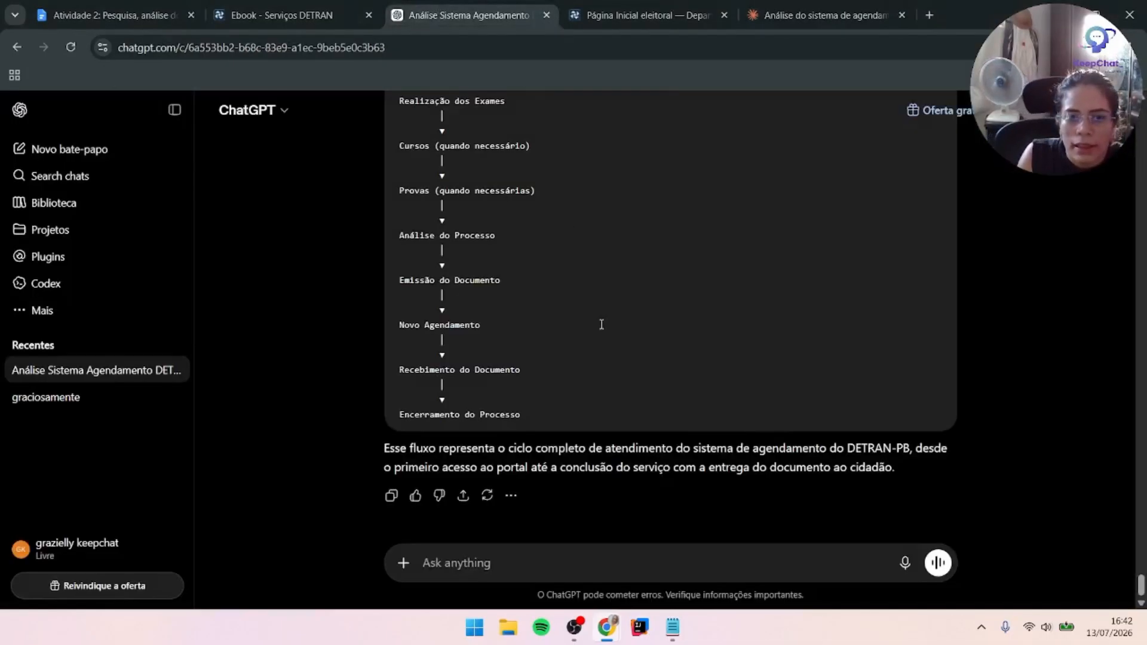
{"action": "scroll", "coordinate": [604, 331], "scroll_direction": "up", "scroll_amount": 10}
{"action": "scroll", "coordinate": [603, 331], "scroll_direction": "up", "scroll_amount": 15}
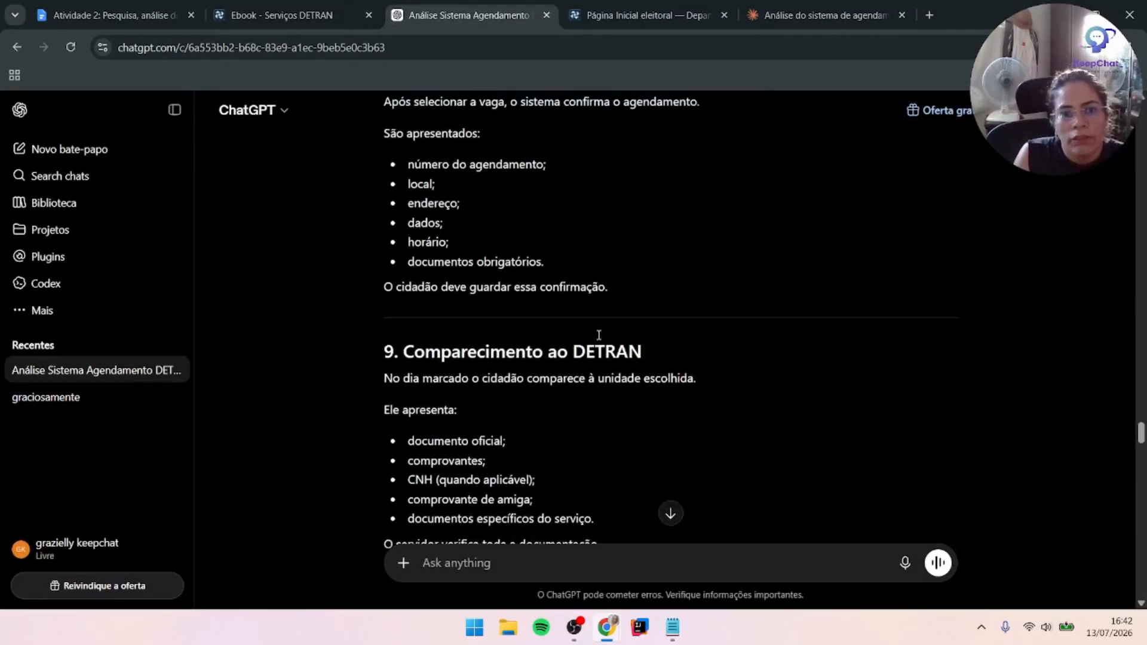
{"action": "scroll", "coordinate": [600, 339], "scroll_direction": "up", "scroll_amount": 10}
{"action": "left_click_drag", "start_coordinate": [568, 212], "coordinate": [758, 261]}
{"action": "key", "text": "ctrl+c"}
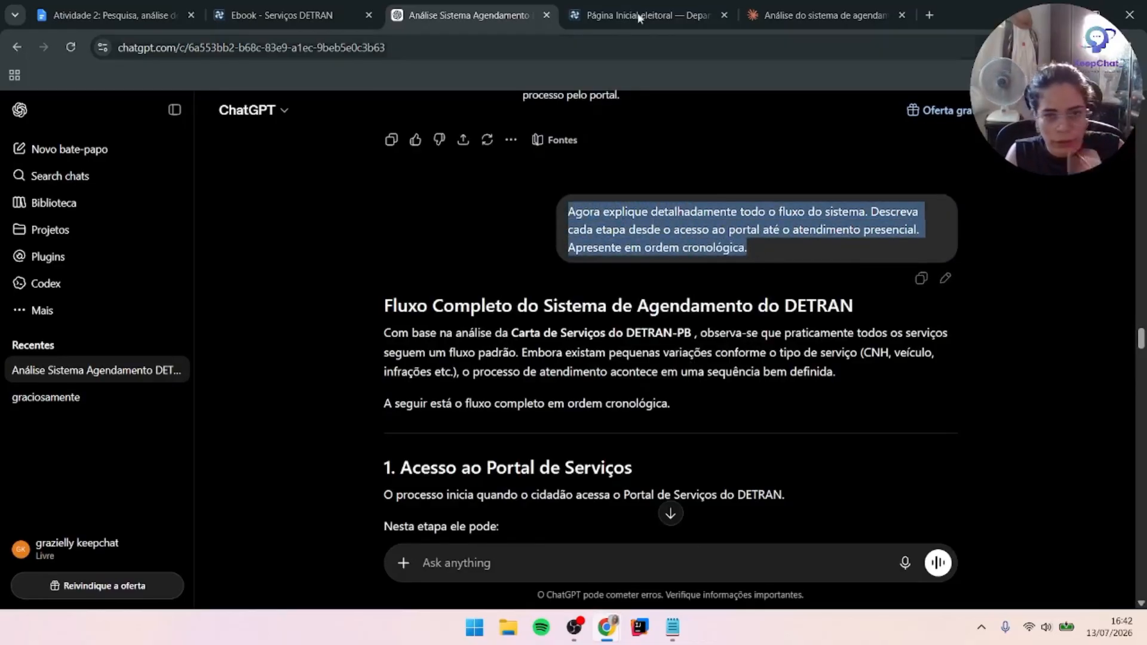
{"action": "left_click", "coordinate": [824, 15]}
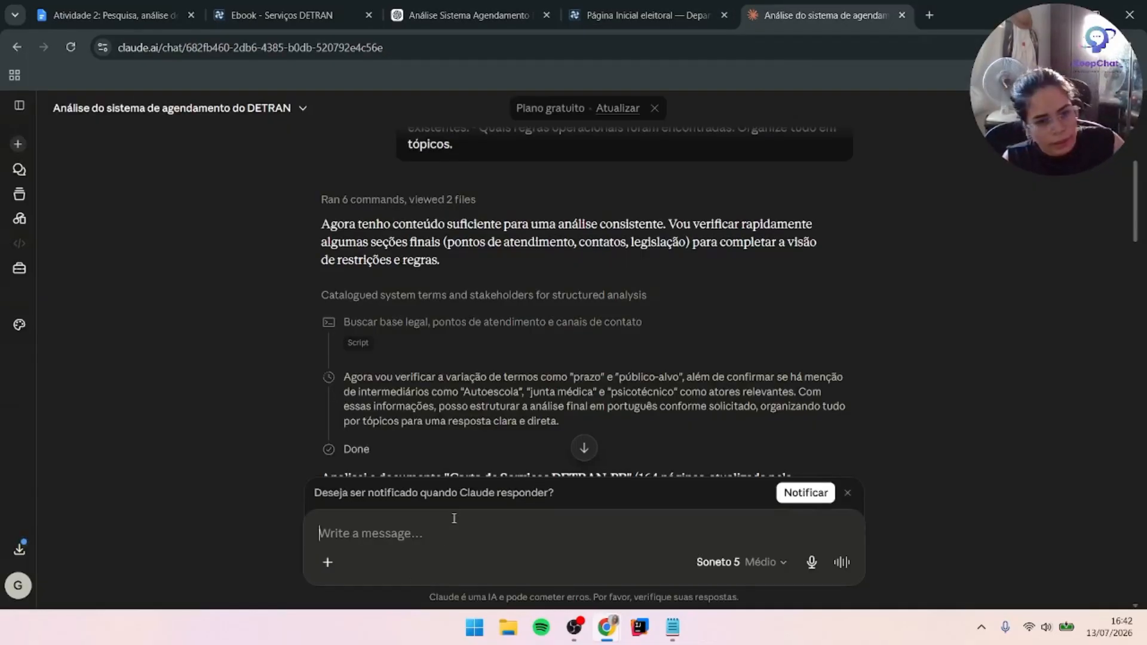
{"action": "key", "text": "ctrl+v"}
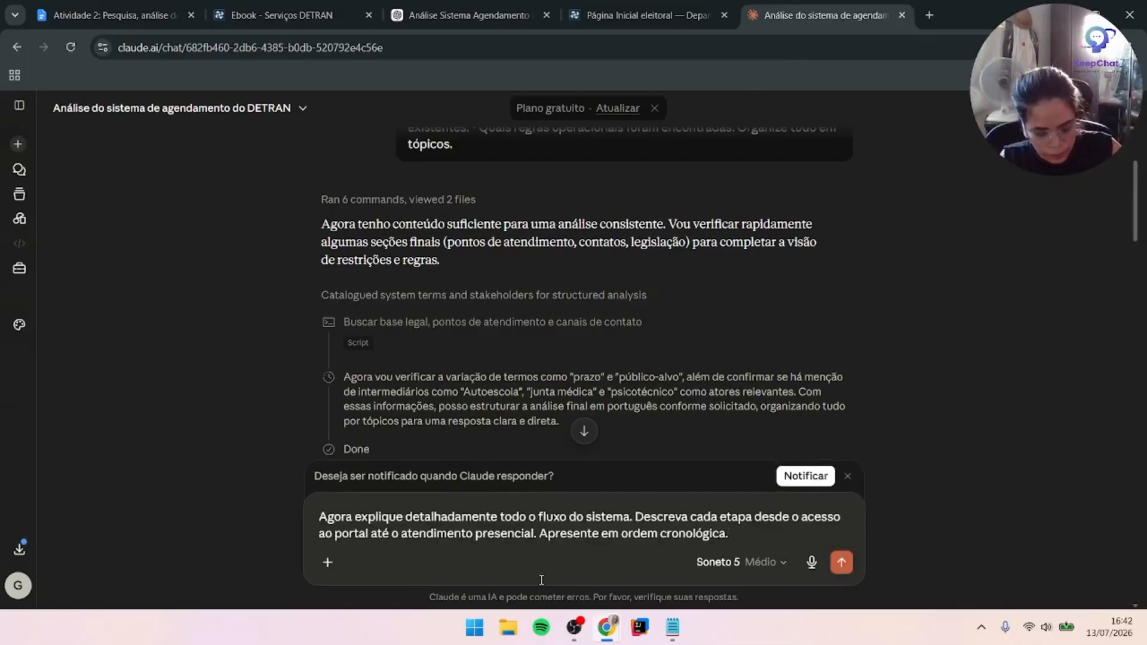
{"action": "key", "text": "Return"}
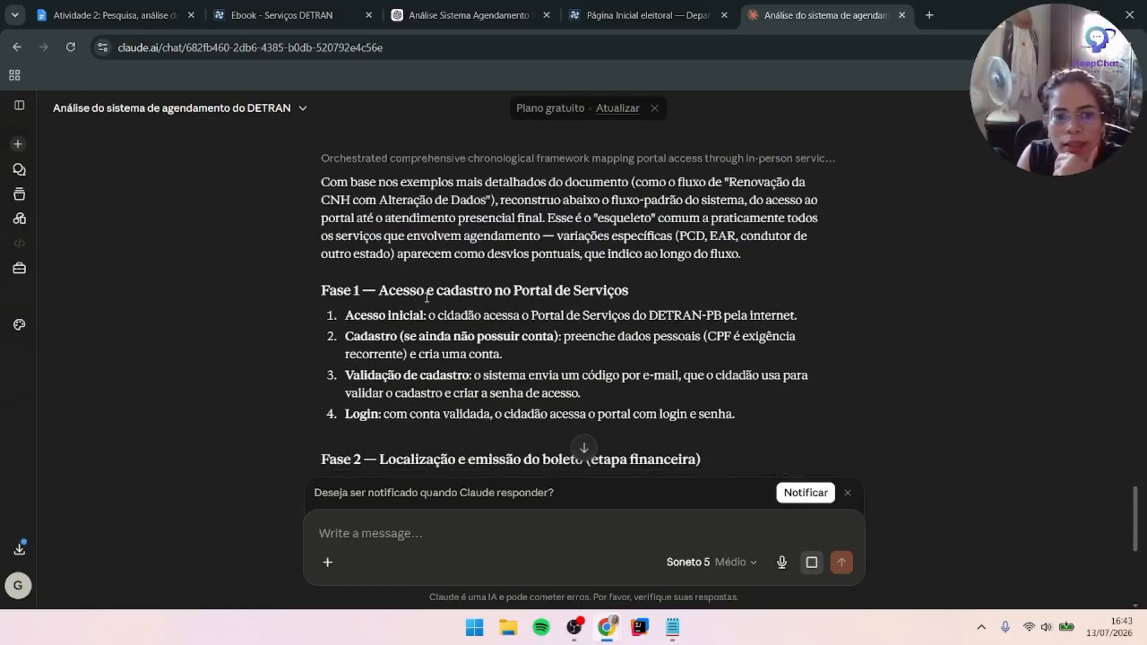
Read Claude's chronological flow from Fase 1 Acesso e cadastro through Fase 5 Primeiro atendimento presencial
{"action": "scroll", "coordinate": [427, 297], "scroll_direction": "down", "scroll_amount": 2}
{"action": "scroll", "coordinate": [426, 297], "scroll_direction": "down", "scroll_amount": 1}
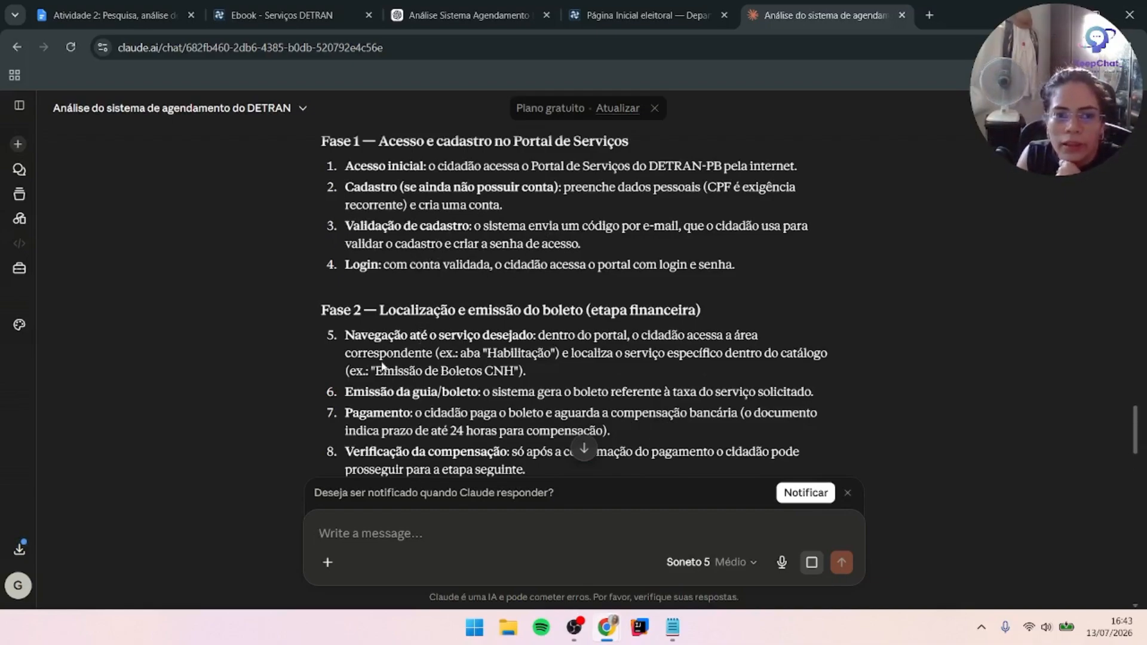
{"action": "scroll", "coordinate": [382, 366], "scroll_direction": "down", "scroll_amount": 3}
{"action": "right_click", "coordinate": [415, 335]}
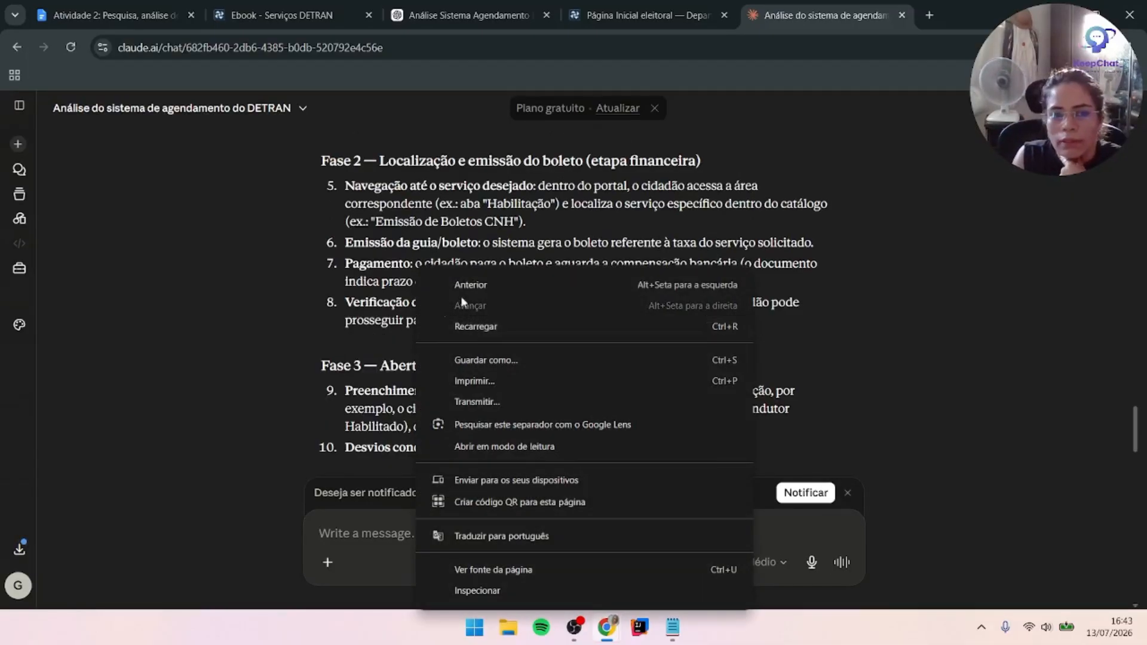
{"action": "left_click", "coordinate": [936, 313]}
{"action": "scroll", "coordinate": [906, 329], "scroll_direction": "down", "scroll_amount": 7}
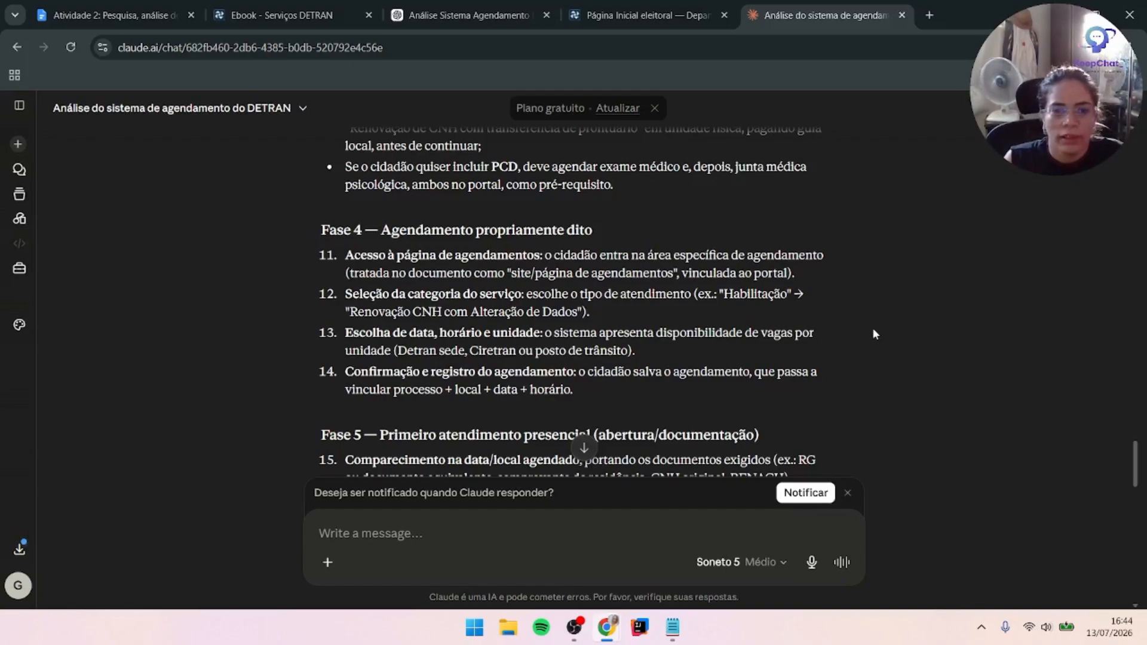
{"action": "scroll", "coordinate": [872, 328], "scroll_direction": "down", "scroll_amount": 5}
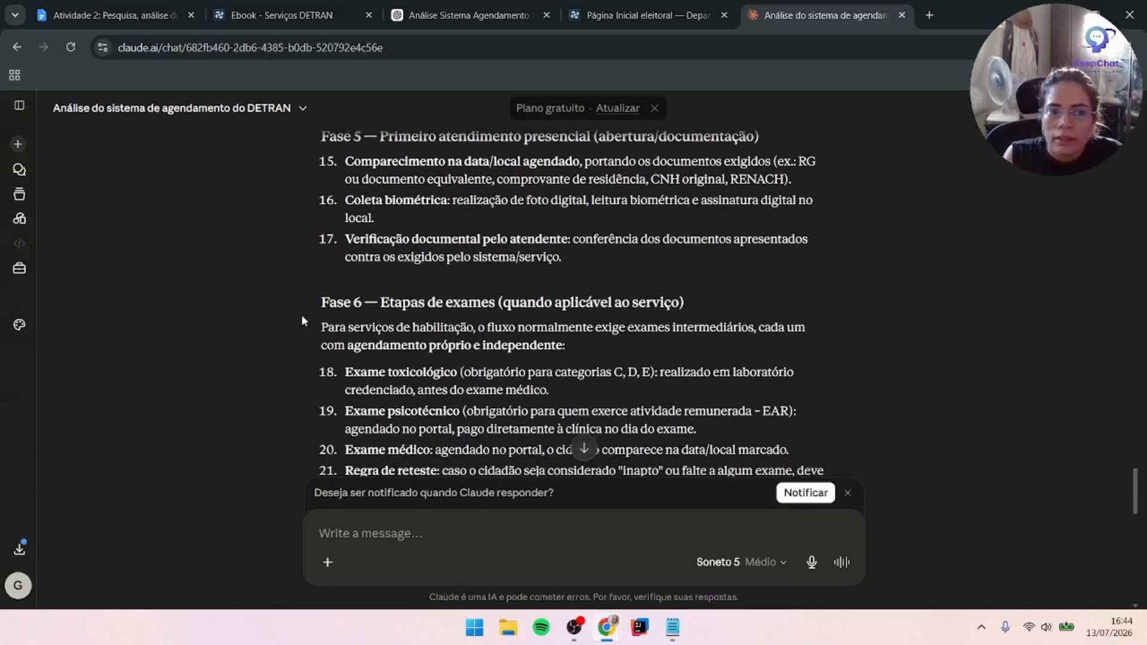
Highlight the Fase 6 Etapas de exames heading and read its exam and retest rules up to the start of Fase 7
{"action": "left_click_drag", "start_coordinate": [302, 315], "coordinate": [779, 319]}
{"action": "scroll", "coordinate": [521, 420], "scroll_direction": "down", "scroll_amount": 3}
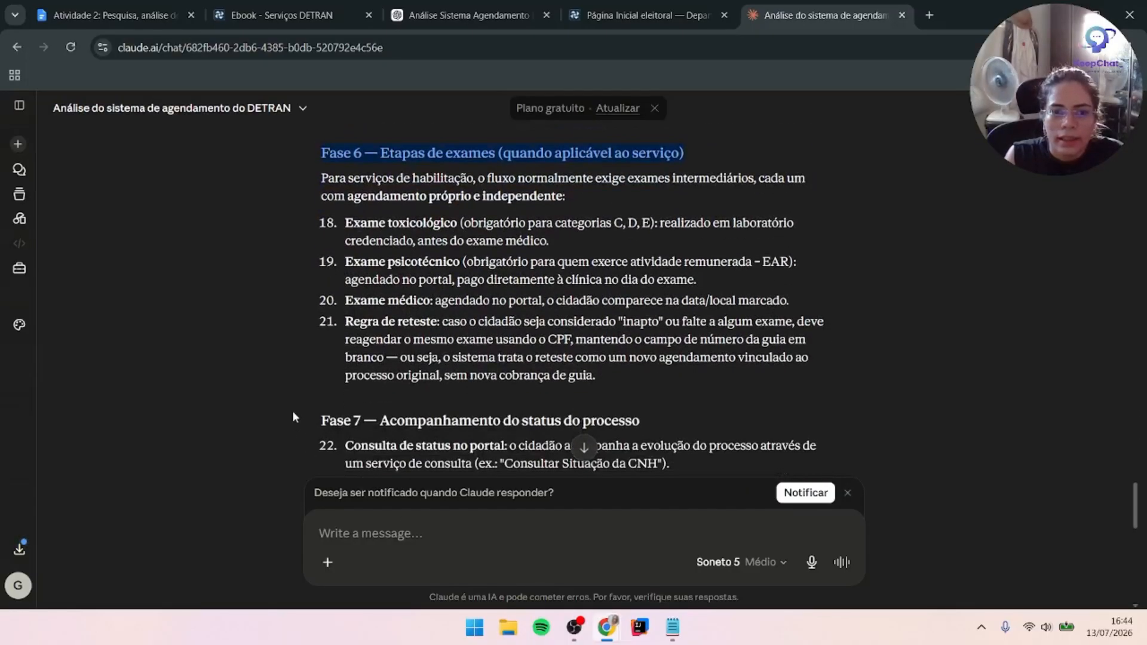
{"action": "left_click_drag", "start_coordinate": [294, 401], "coordinate": [729, 397]}
{"action": "left_click", "coordinate": [733, 396]}
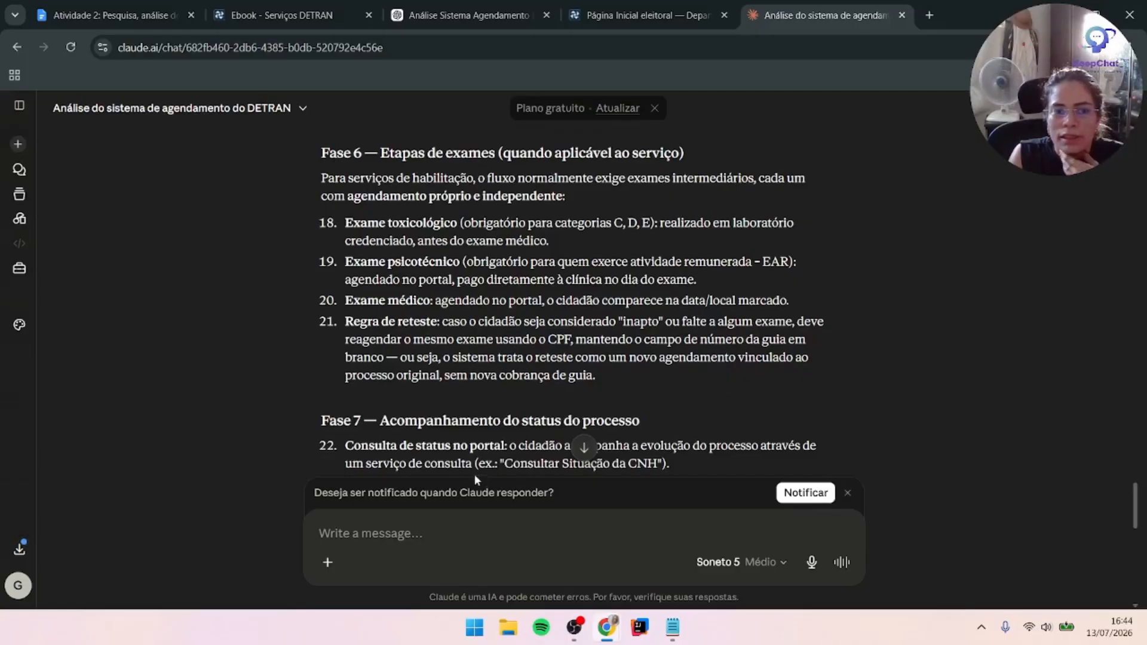
Read Fase 7, Fase 8 and Fase 9 of Claude's flow and the closing Observações sobre o fluxo como um todo
{"action": "scroll", "coordinate": [491, 374], "scroll_direction": "down", "scroll_amount": 4}
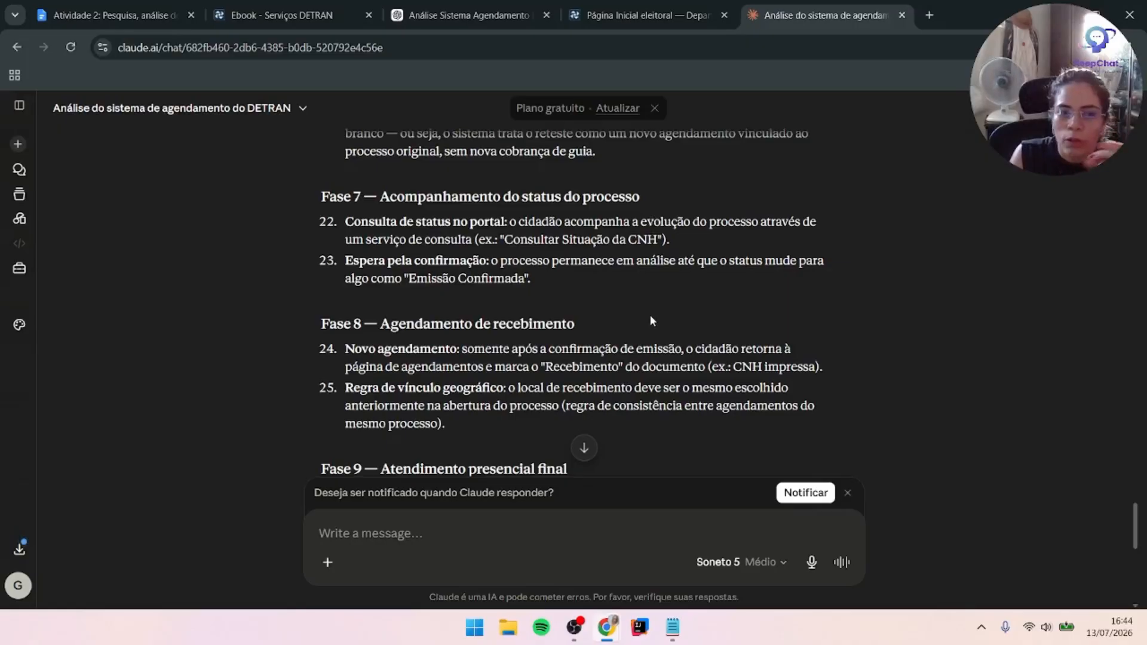
{"action": "scroll", "coordinate": [454, 346], "scroll_direction": "down", "scroll_amount": 4}
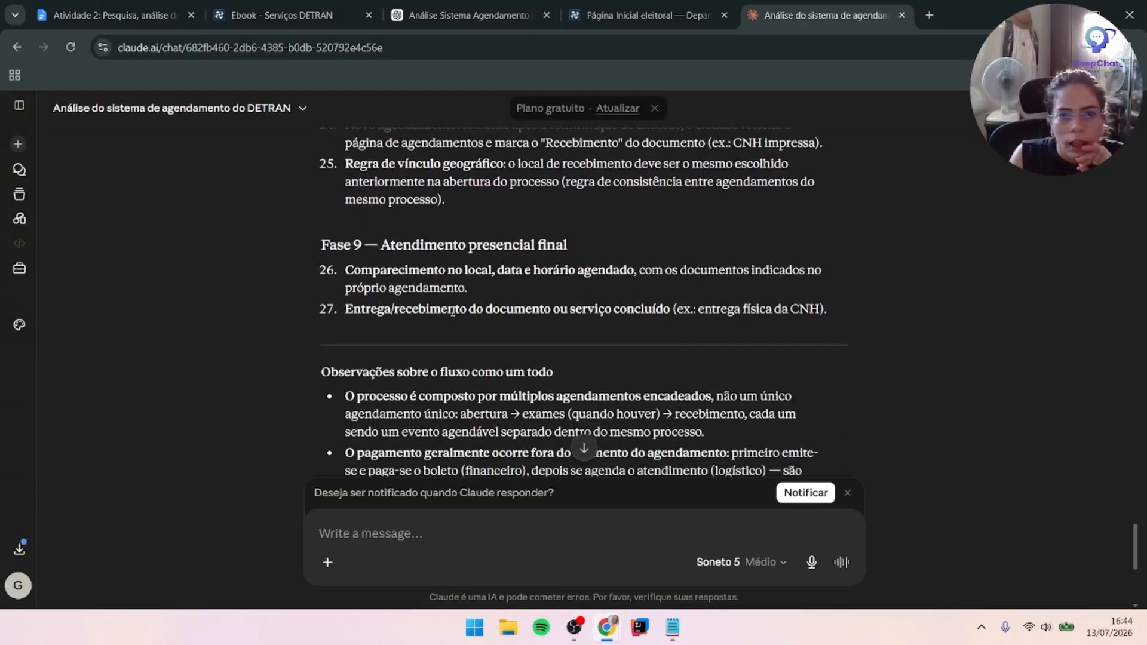
{"action": "scroll", "coordinate": [453, 311], "scroll_direction": "up", "scroll_amount": 3}
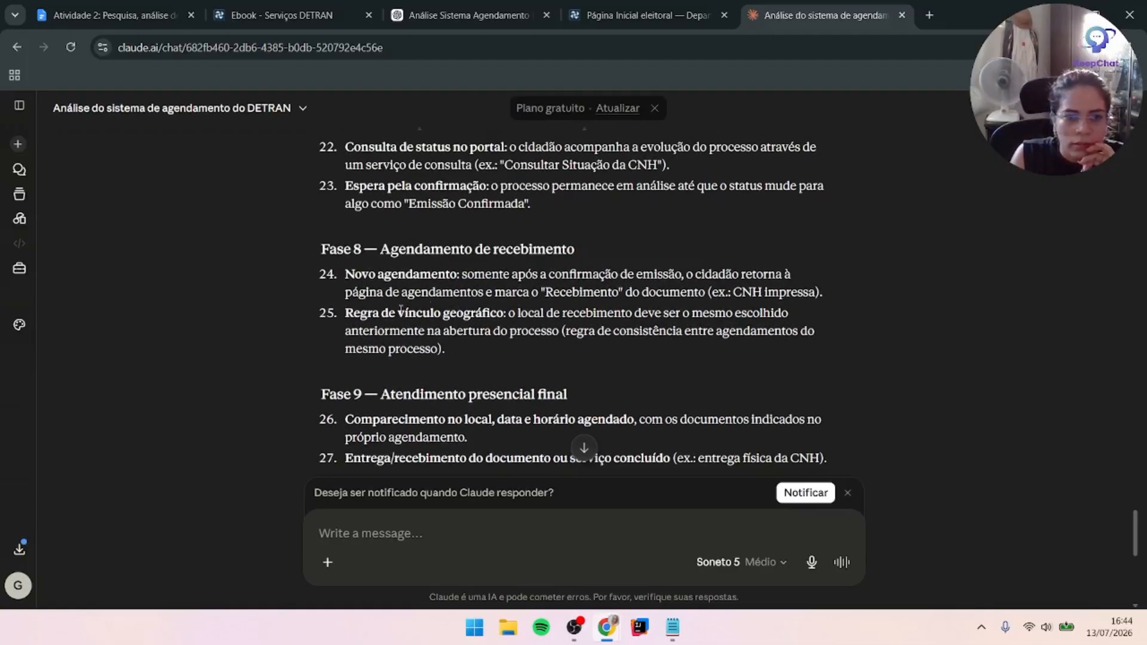
{"action": "scroll", "coordinate": [363, 327], "scroll_direction": "down", "scroll_amount": 4}
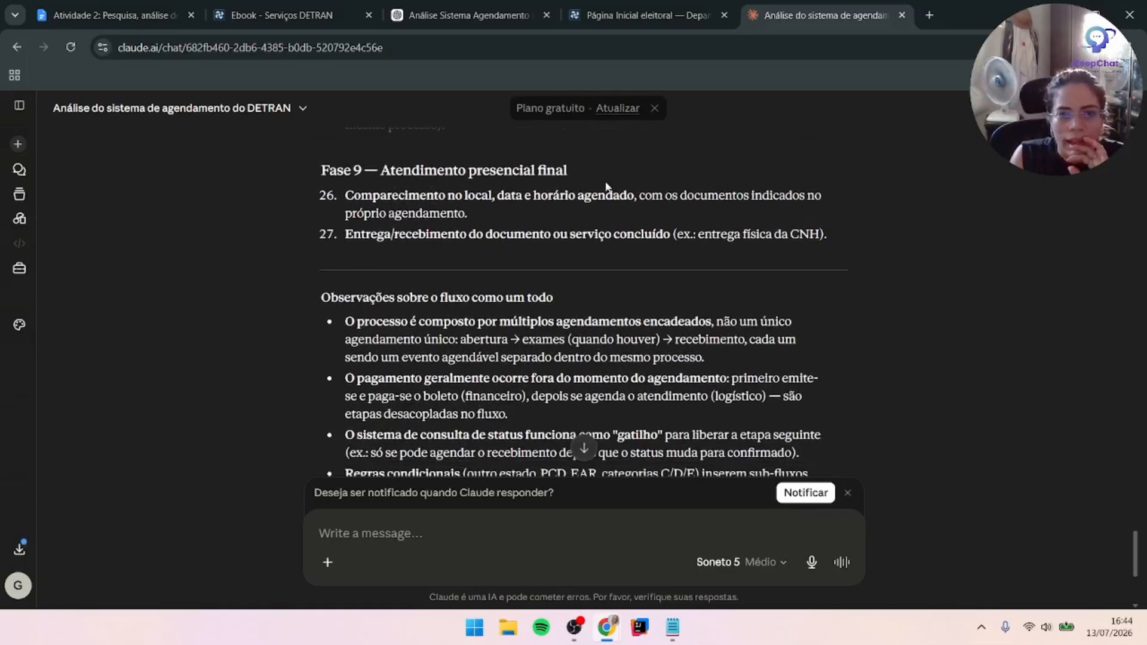
{"action": "scroll", "coordinate": [418, 320], "scroll_direction": "down", "scroll_amount": 4}
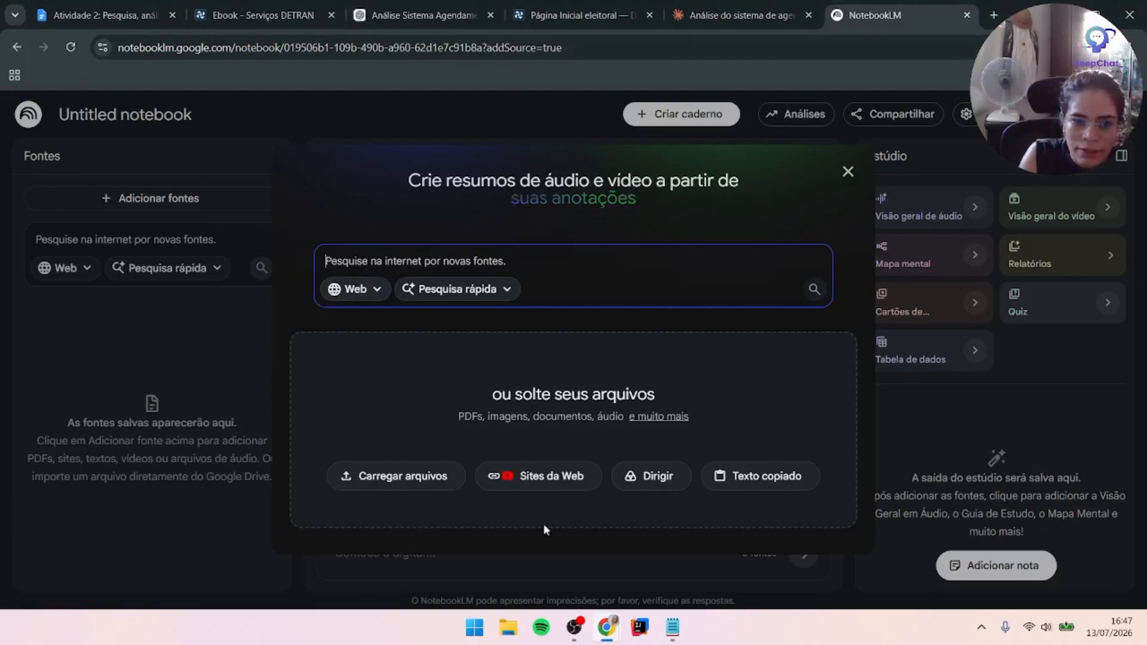
In NotebookLM, upload guia-de-servicos-detran-pb.pdf and send "resuma," followed by the Notepad prompt requesting a detailed, chronological explanation of the system flow
{"action": "left_click", "coordinate": [377, 480]}
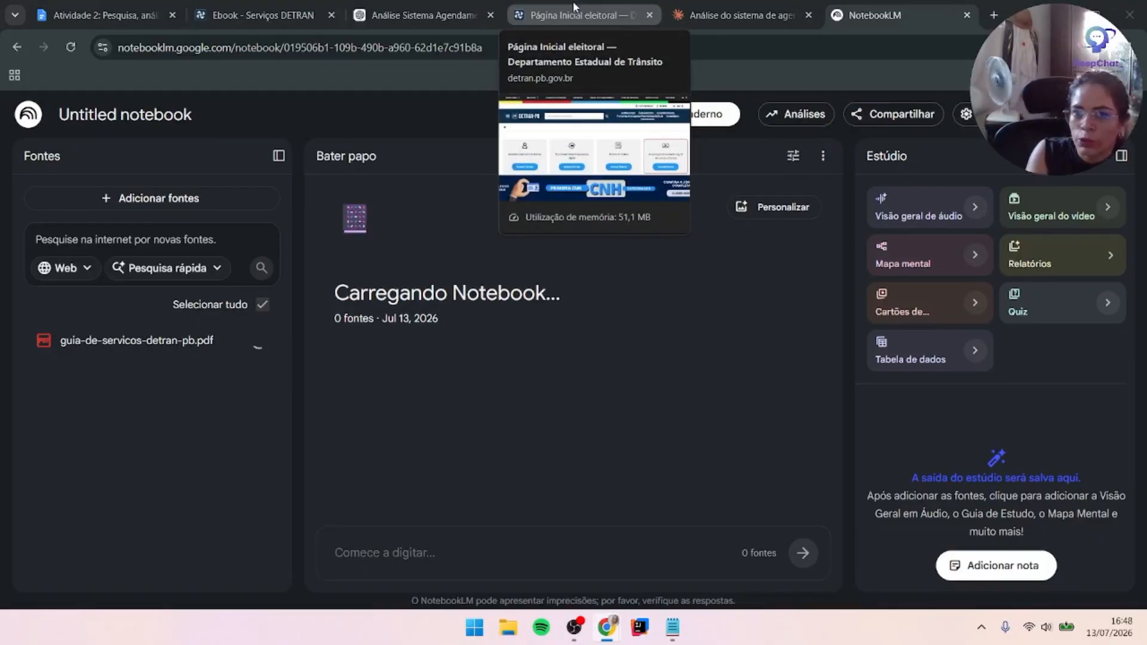
{"action": "left_click", "coordinate": [390, 555]}
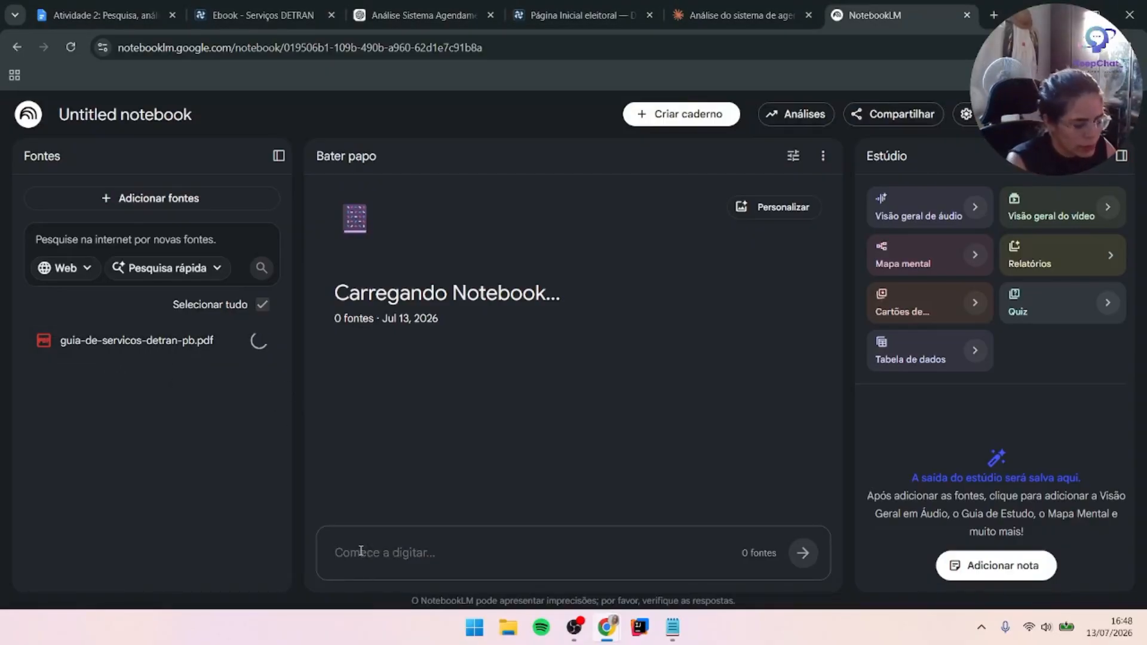
{"action": "type", "text": "resuma,"}
{"action": "key", "text": "alt+Tab"}
{"action": "left_click_drag", "start_coordinate": [160, 431], "coordinate": [285, 488]}
{"action": "key", "text": "ctrl+c"}
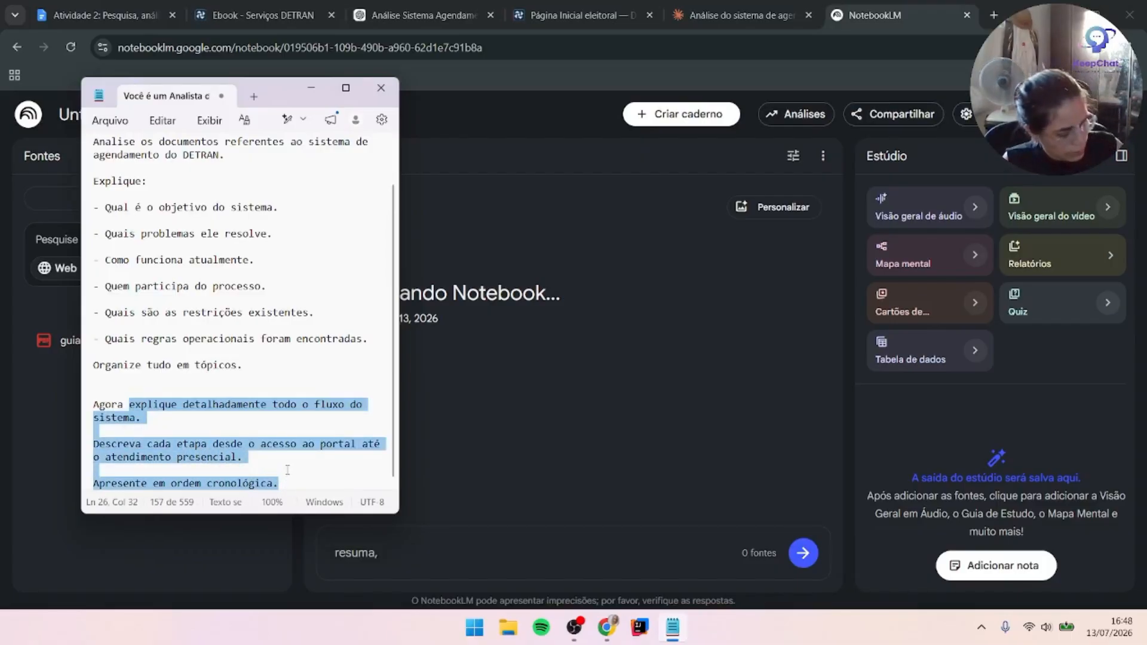
{"action": "left_click", "coordinate": [463, 544]}
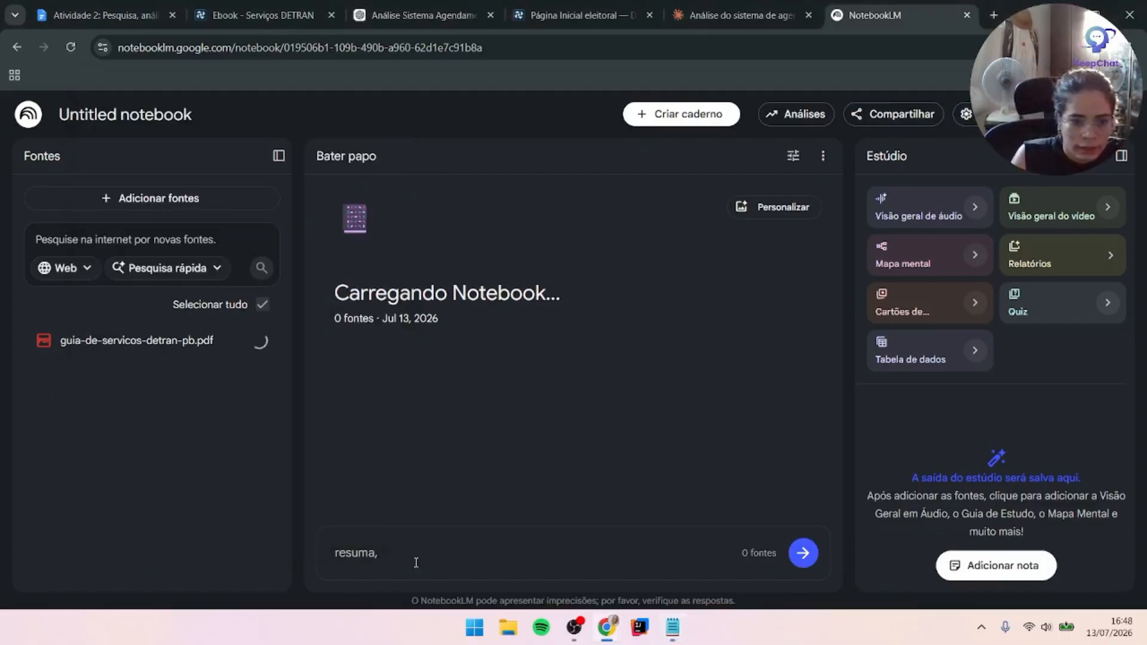
{"action": "key", "text": "ctrl+v"}
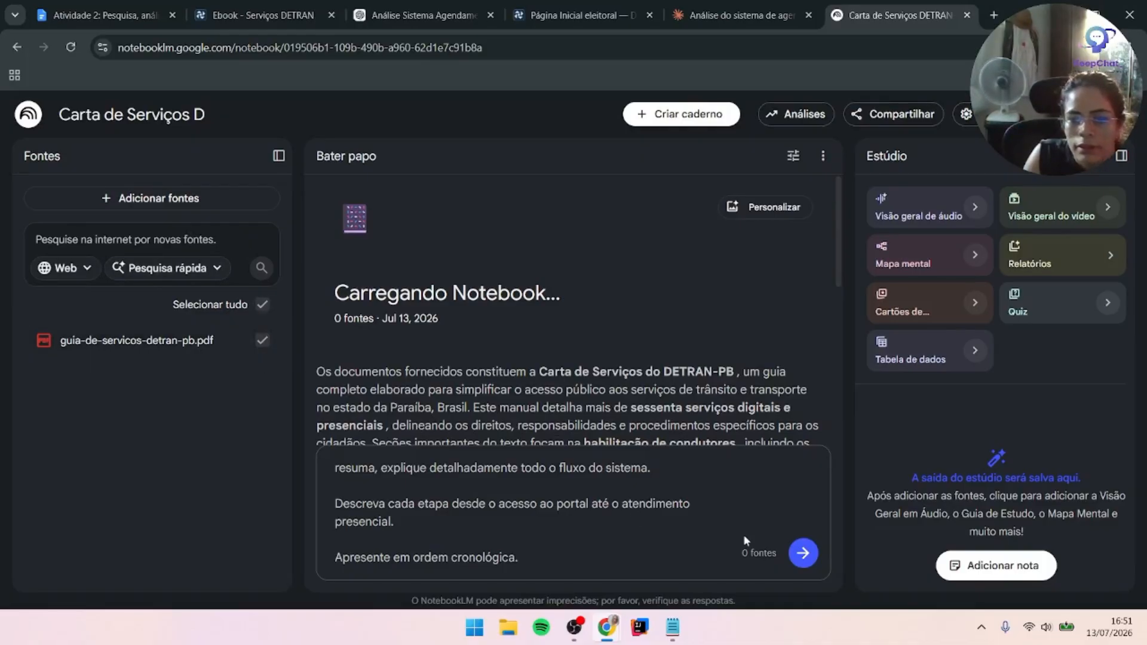
{"action": "left_click", "coordinate": [803, 553]}
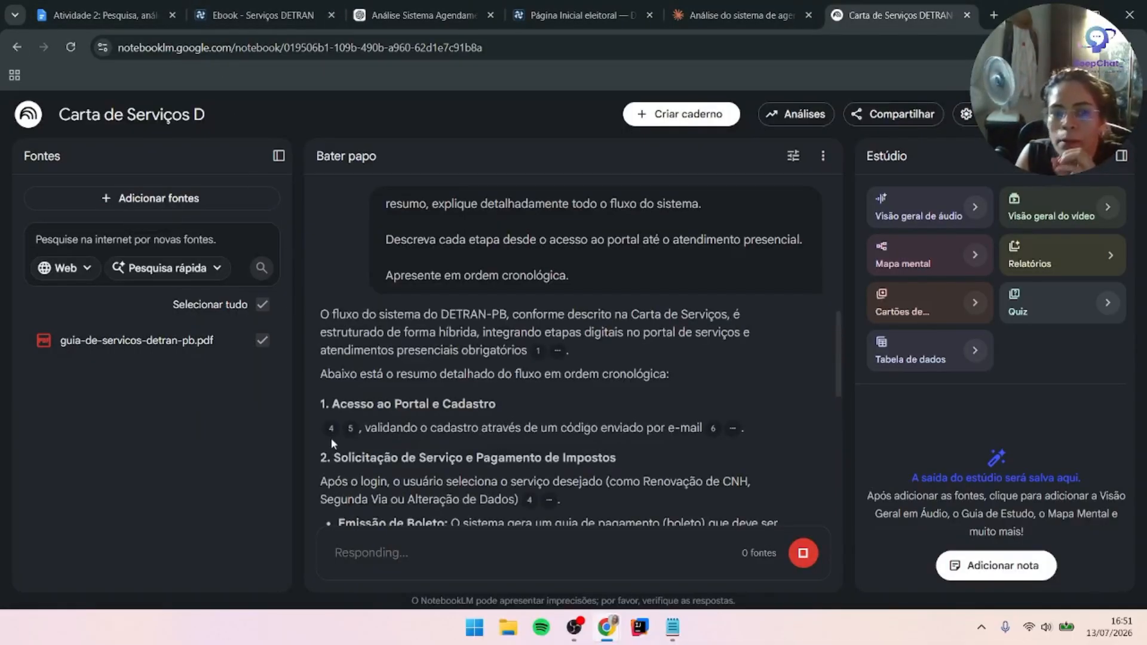
Read NotebookLM's flow summary, highlighting its introduction and section 1 Acesso ao Portal e Cadastro, and open source citation 1
{"action": "mouse_move", "coordinate": [332, 434]}
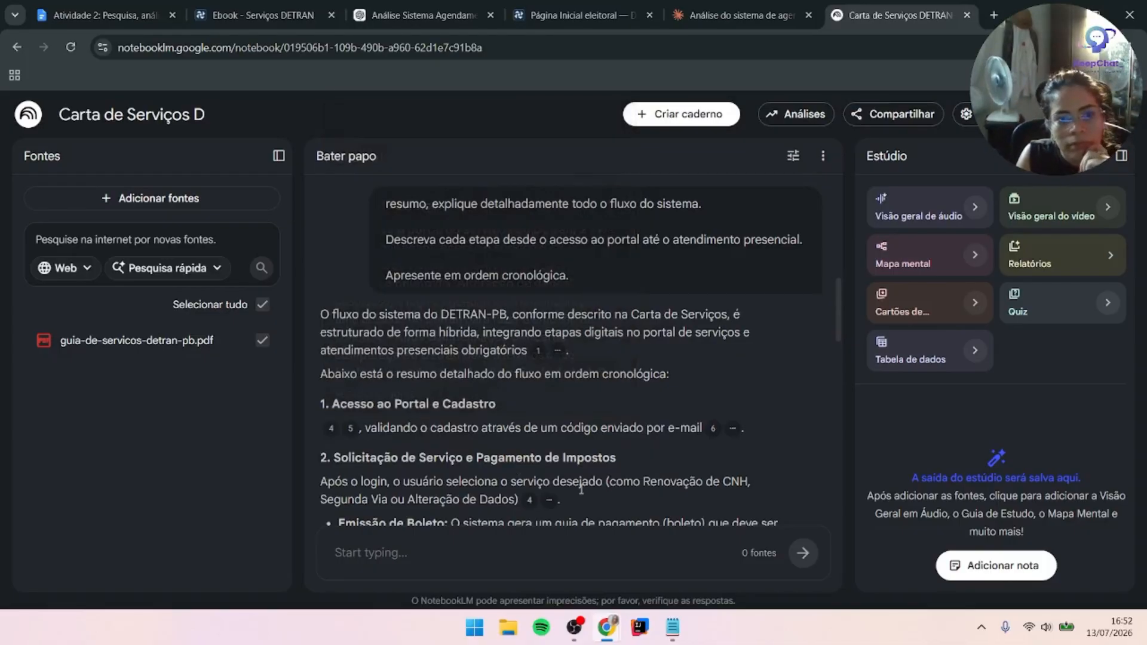
{"action": "left_click_drag", "start_coordinate": [342, 322], "coordinate": [562, 334]}
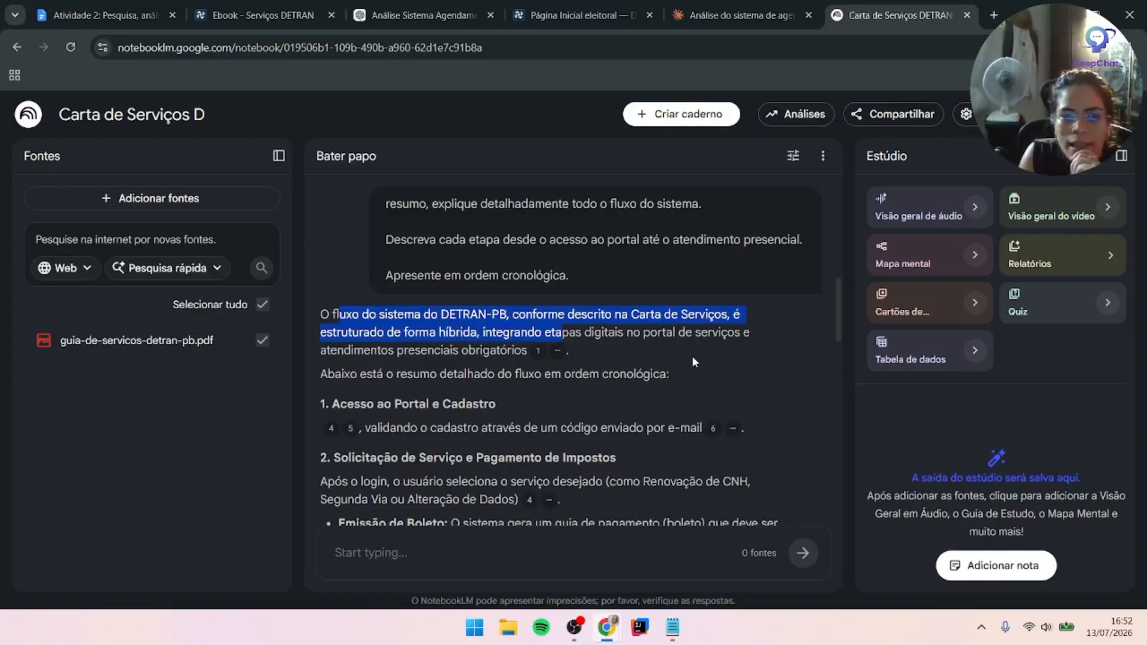
{"action": "left_click", "coordinate": [537, 351]}
{"action": "left_click_drag", "start_coordinate": [333, 404], "coordinate": [512, 400]}
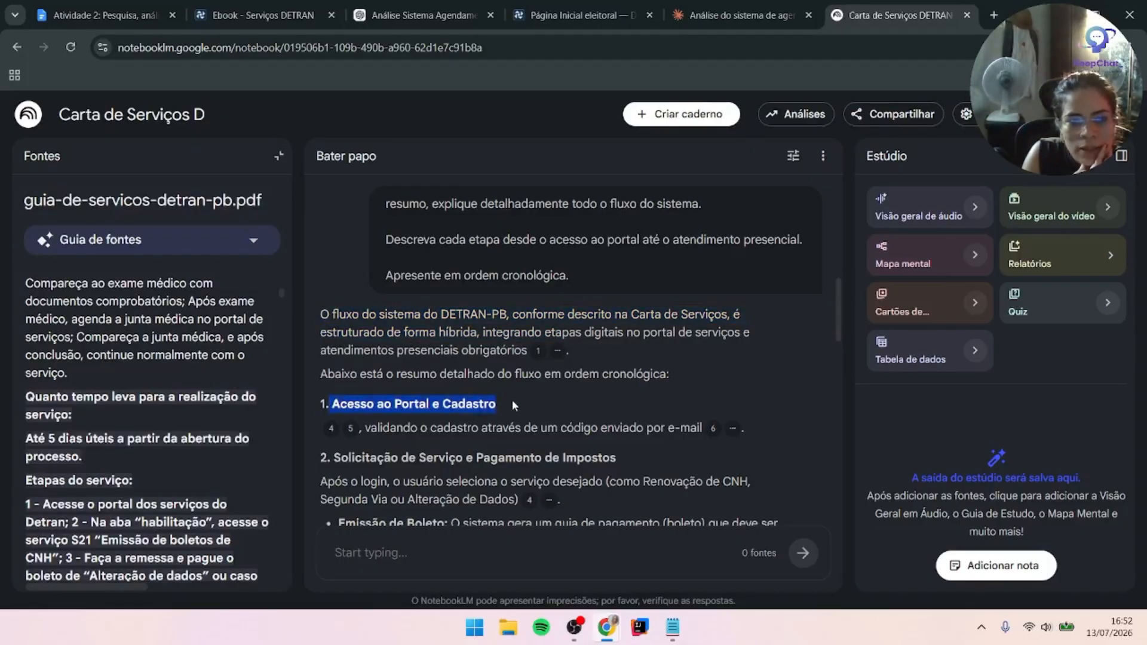
{"action": "left_click_drag", "start_coordinate": [366, 427], "coordinate": [697, 431]}
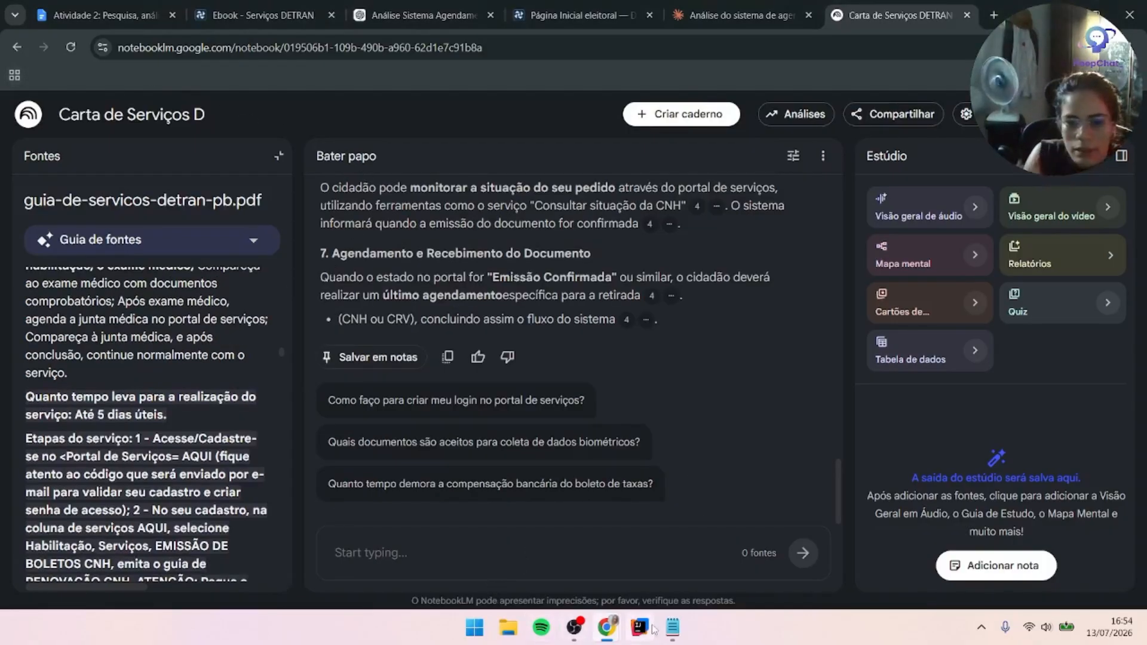
Copy the Analista de Requisitos prompt, down to "Organize tudo em tópicos.", from Notepad and send it in the NotebookLM chat
{"action": "left_click", "coordinate": [672, 627]}
{"action": "left_click_drag", "start_coordinate": [245, 365], "coordinate": [95, 138]}
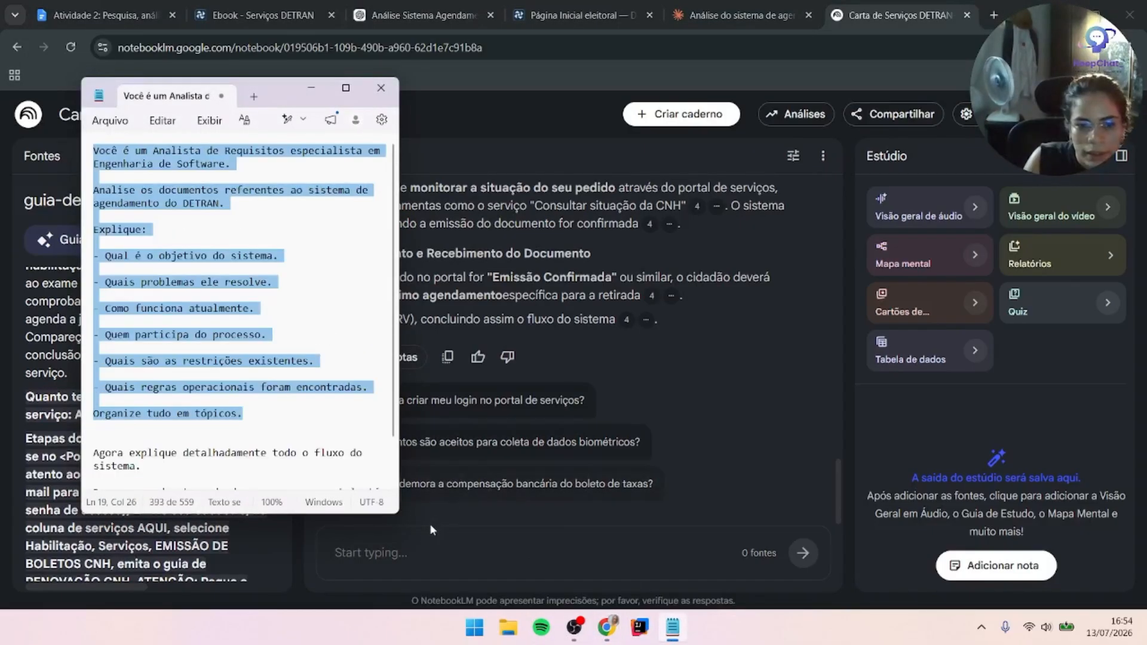
{"action": "key", "text": "ctrl+c"}
{"action": "left_click", "coordinate": [430, 547]}
{"action": "key", "text": "ctrl+v"}
{"action": "key", "text": "Return"}
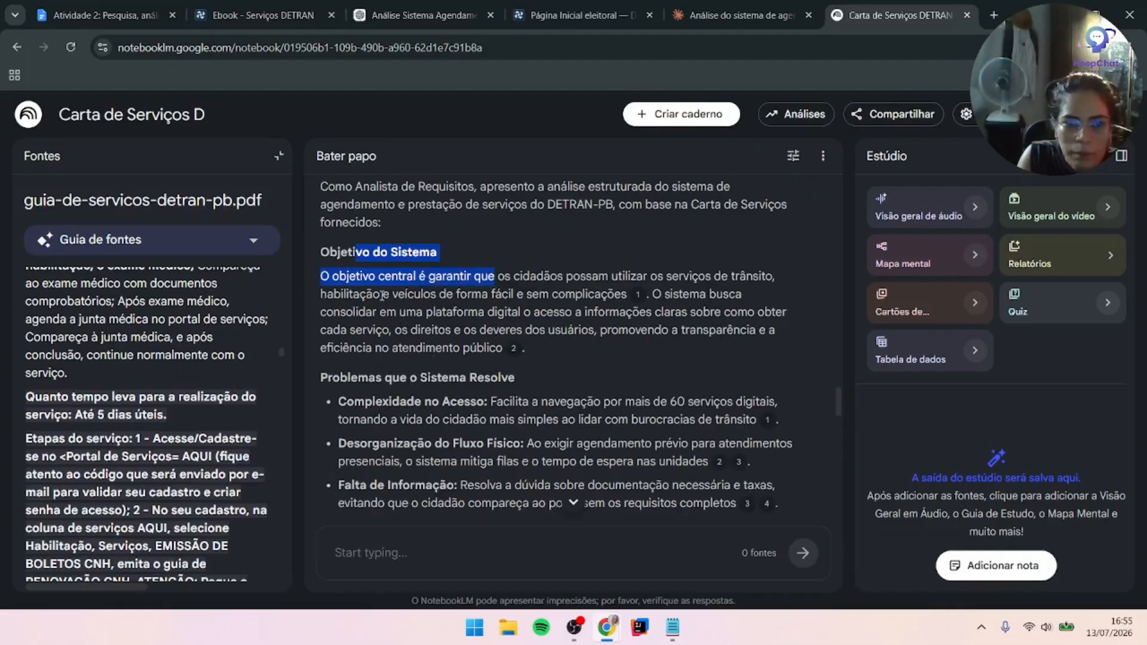
Read NotebookLM's requirements analysis from Objetivo do Sistema through Restrições Existentes and Regras Operacionais Encontradas, previewing source citation 21
{"action": "scroll", "coordinate": [371, 378], "scroll_direction": "down", "scroll_amount": 2}
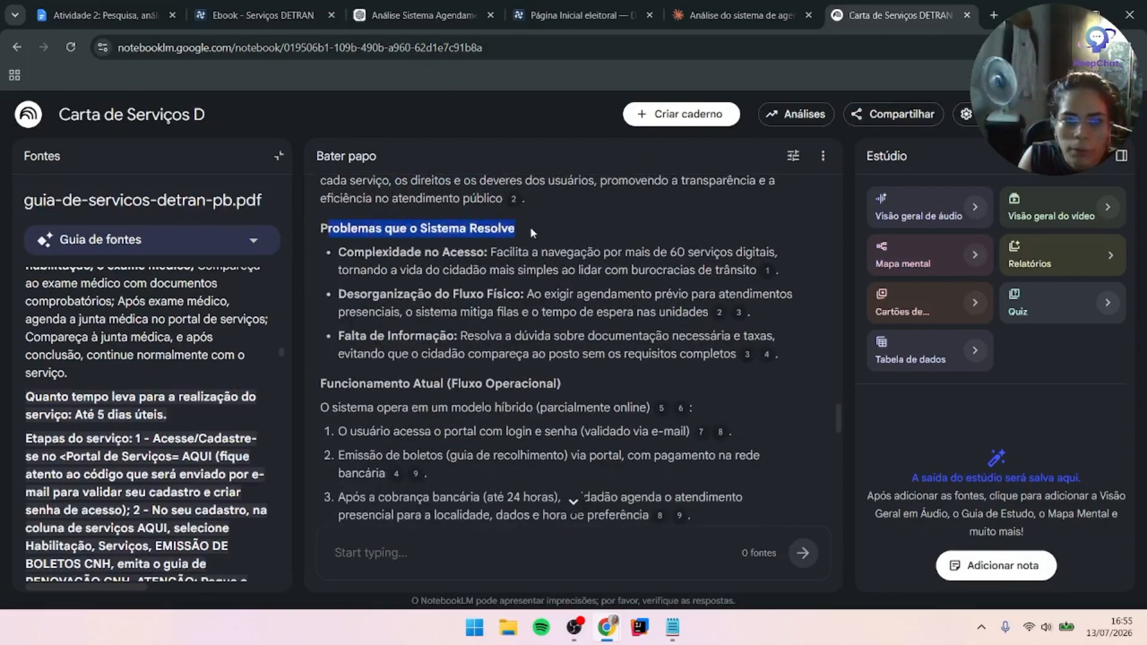
{"action": "scroll", "coordinate": [420, 339], "scroll_direction": "down", "scroll_amount": 1}
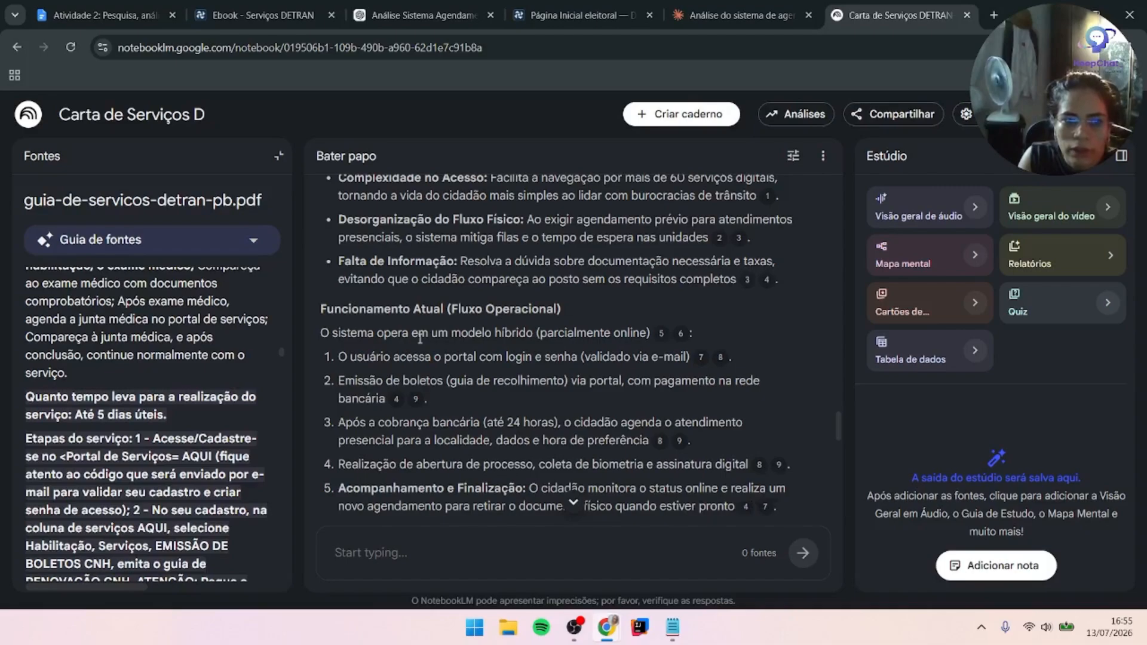
{"action": "scroll", "coordinate": [420, 338], "scroll_direction": "down", "scroll_amount": 1}
{"action": "left_click_drag", "start_coordinate": [351, 233], "coordinate": [558, 258]}
{"action": "scroll", "coordinate": [498, 409], "scroll_direction": "down", "scroll_amount": 6}
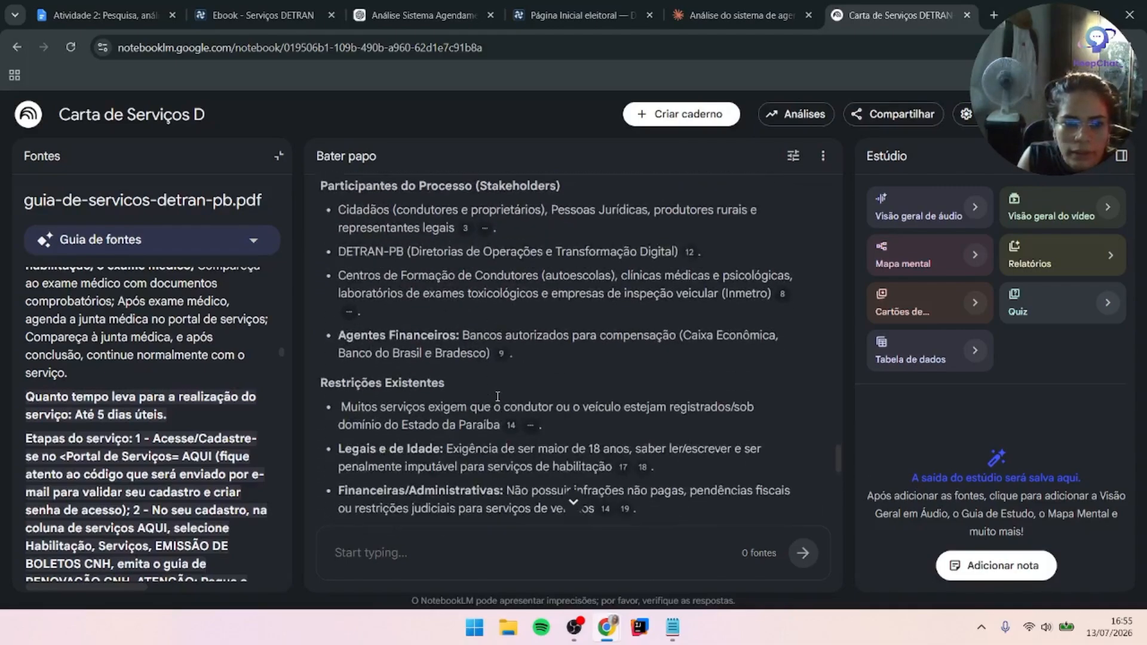
{"action": "left_click_drag", "start_coordinate": [377, 211], "coordinate": [484, 232]}
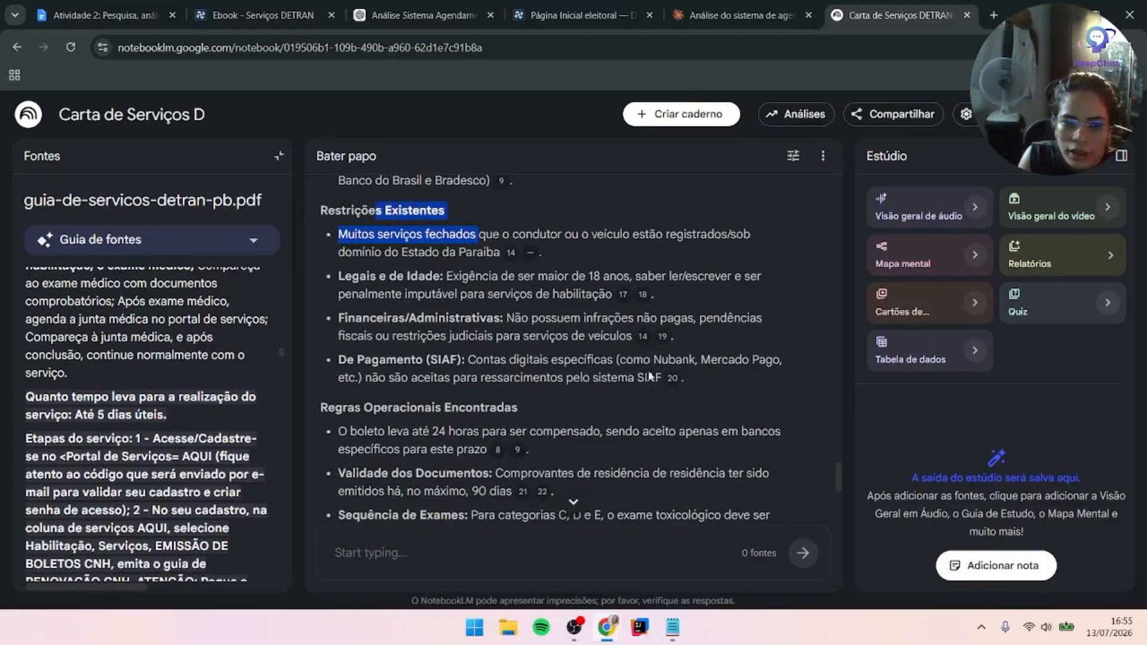
{"action": "mouse_move", "coordinate": [517, 455]}
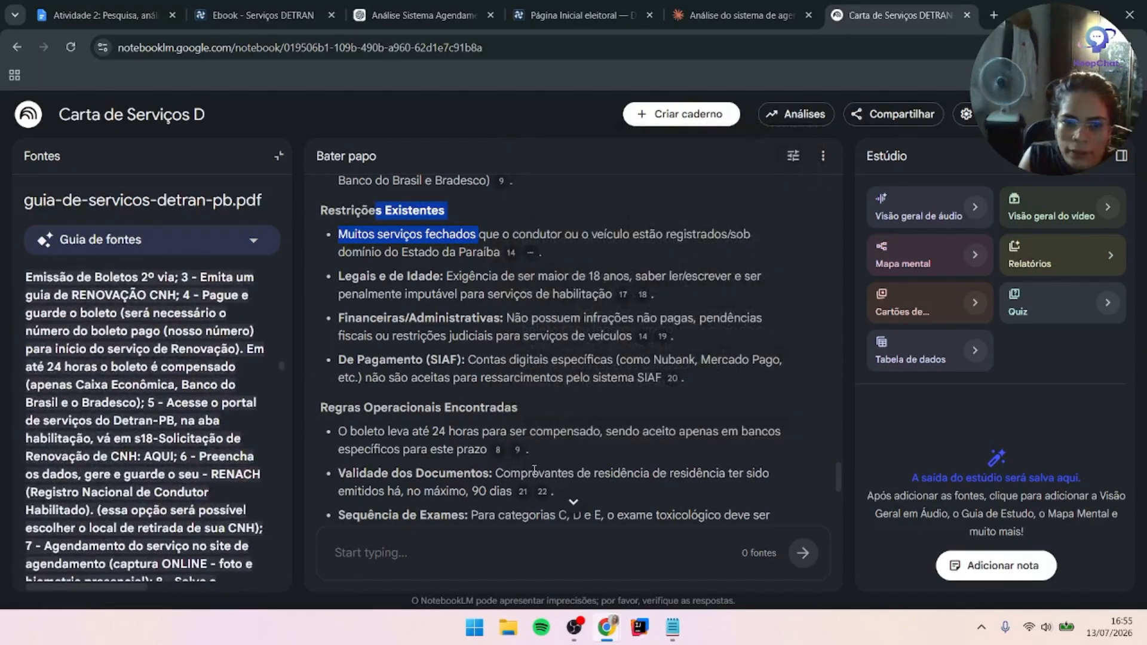
{"action": "scroll", "coordinate": [543, 434], "scroll_direction": "down", "scroll_amount": 1}
{"action": "scroll", "coordinate": [543, 435], "scroll_direction": "down", "scroll_amount": 2}
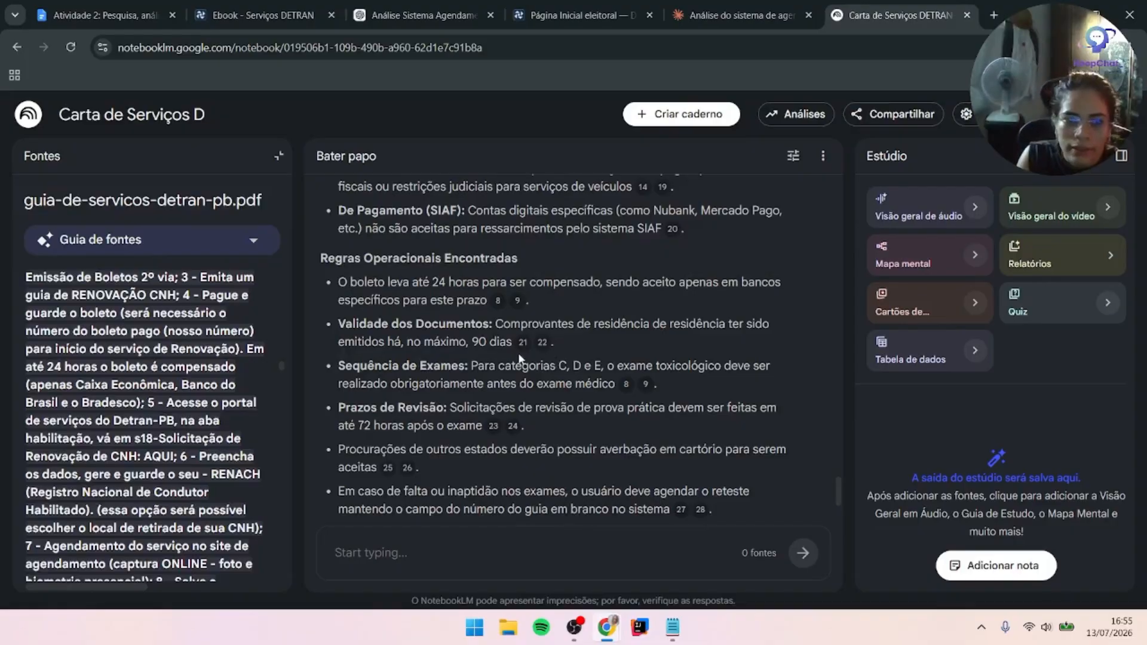
{"action": "mouse_move", "coordinate": [524, 354]}
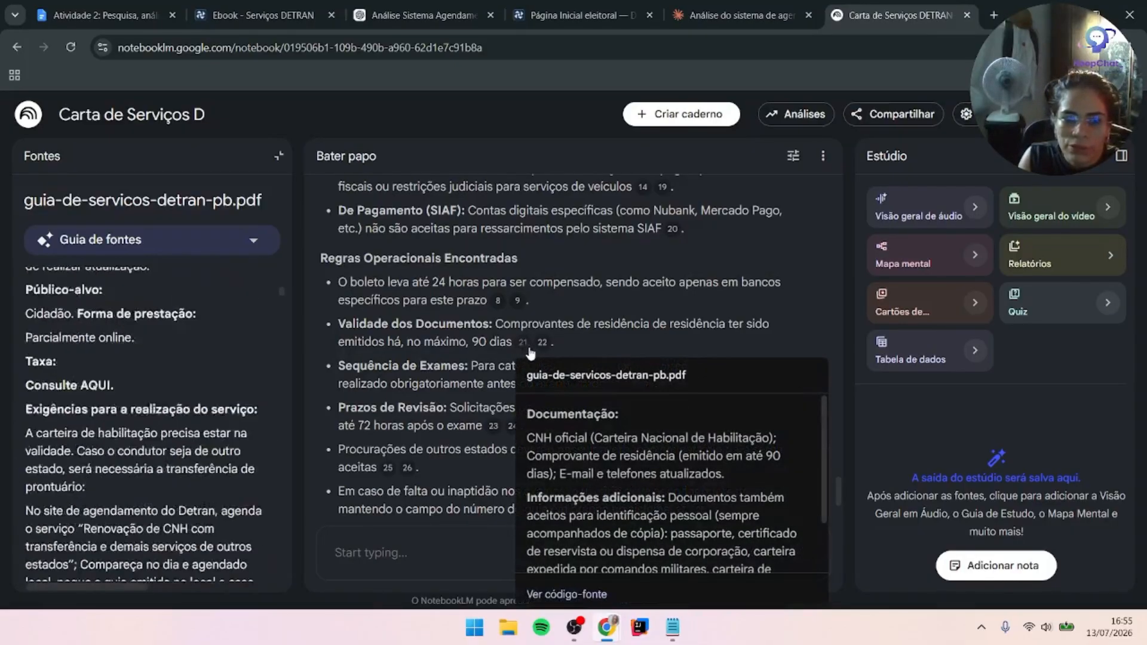
{"action": "scroll", "coordinate": [538, 359], "scroll_direction": "down", "scroll_amount": 3}
Generate a mind map of the guide in NotebookLM's Studio, open it and expand the Outros Serviços, Infração, Veículo and Habilitação branches
{"action": "left_click", "coordinate": [916, 257]}
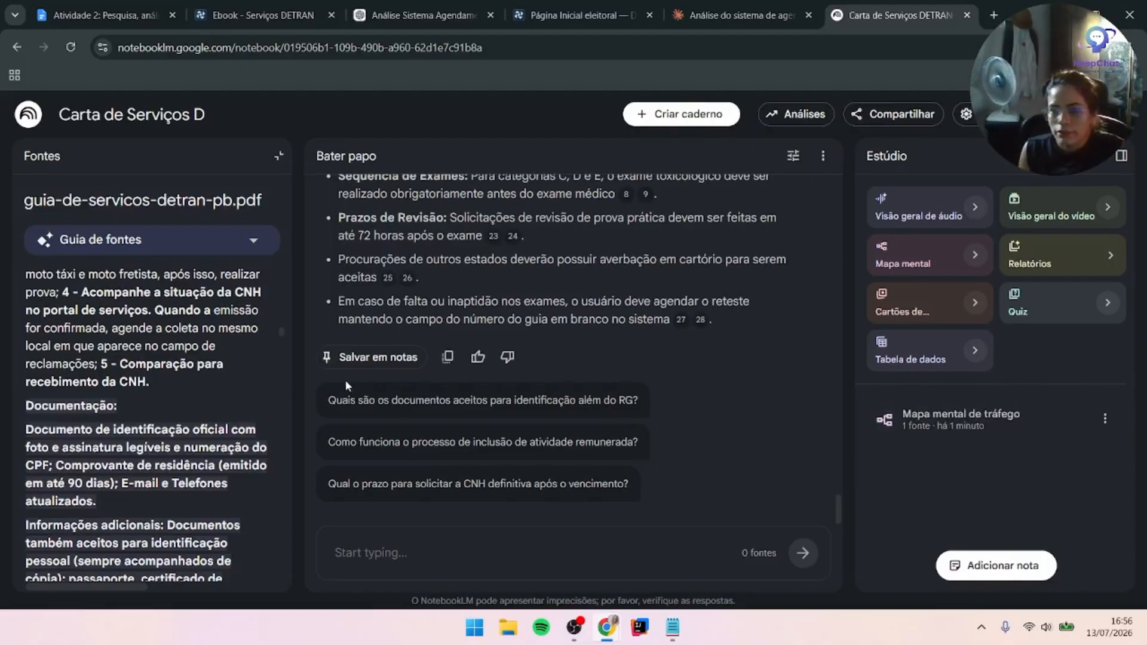
{"action": "left_click", "coordinate": [923, 411]}
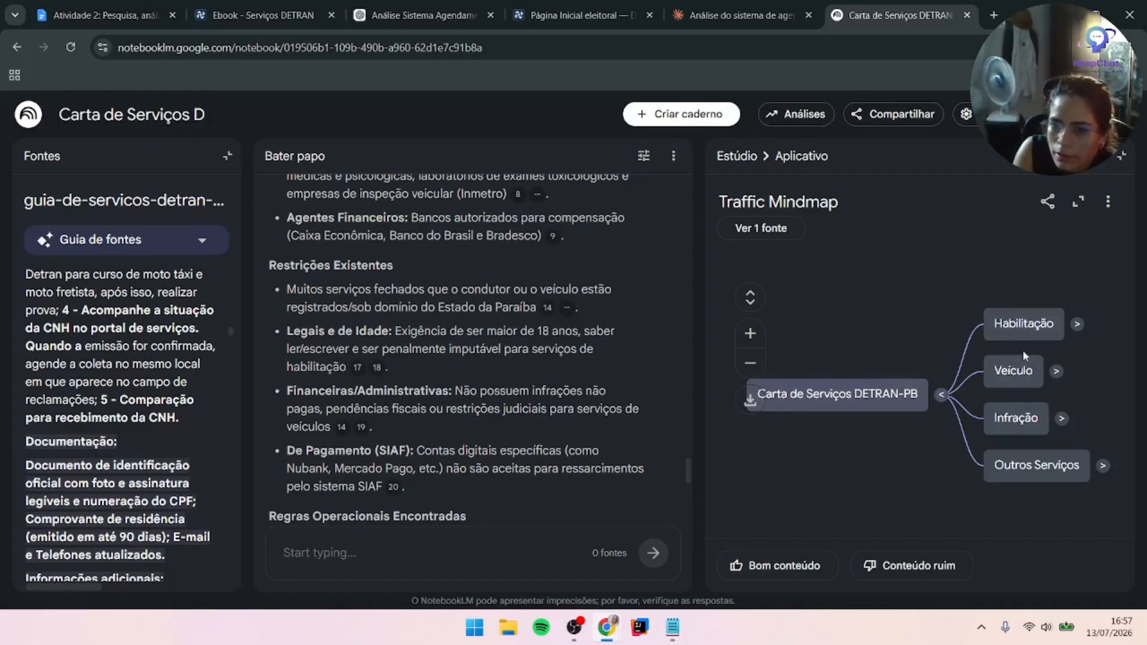
{"action": "left_click", "coordinate": [1102, 466]}
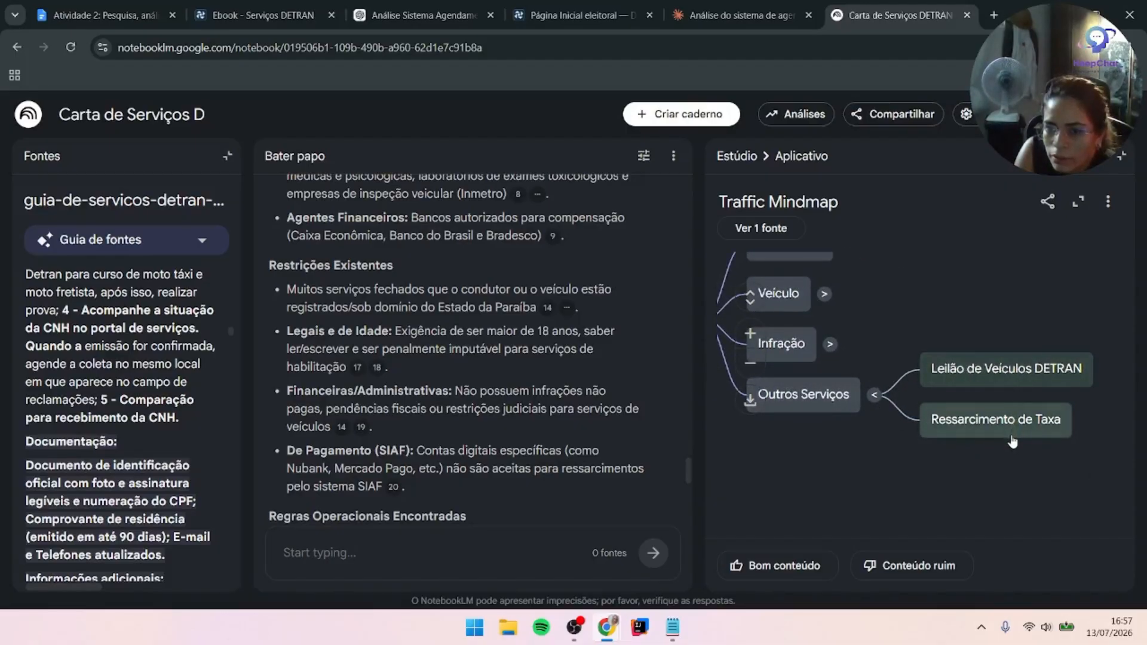
{"action": "left_click", "coordinate": [827, 347]}
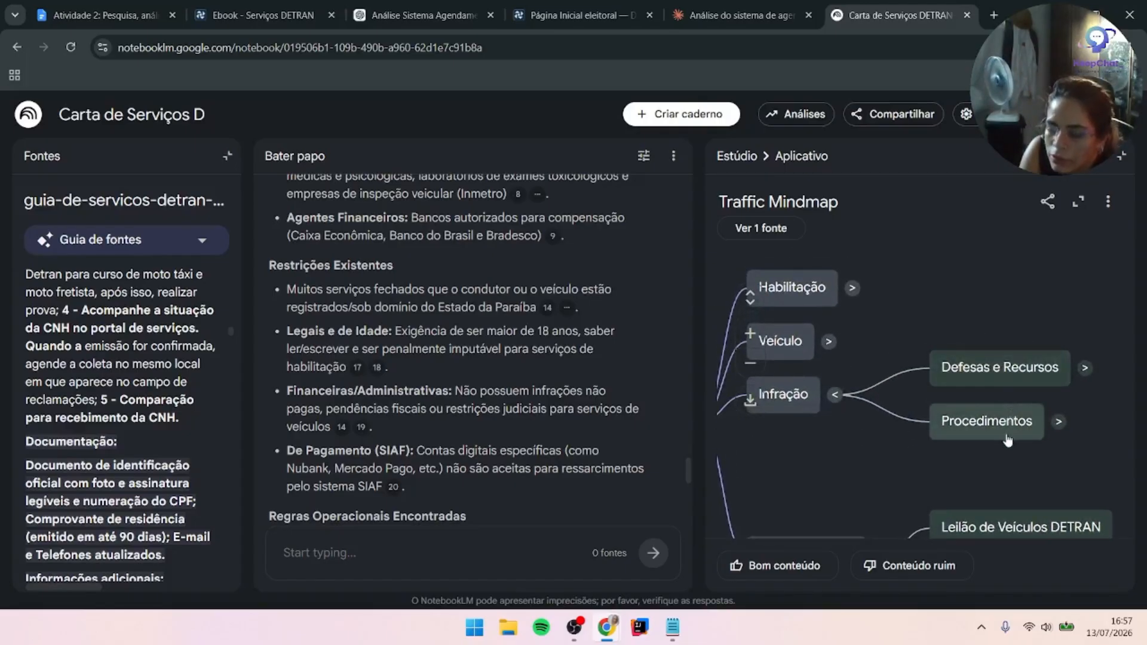
{"action": "left_click", "coordinate": [828, 342]}
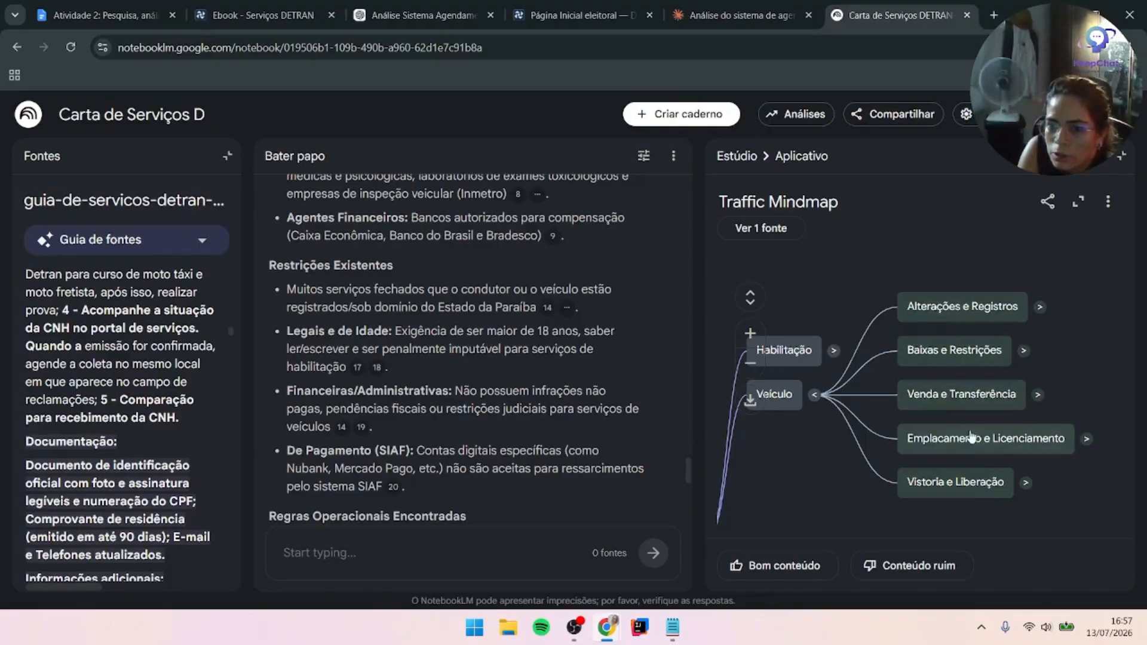
{"action": "left_click", "coordinate": [834, 352]}
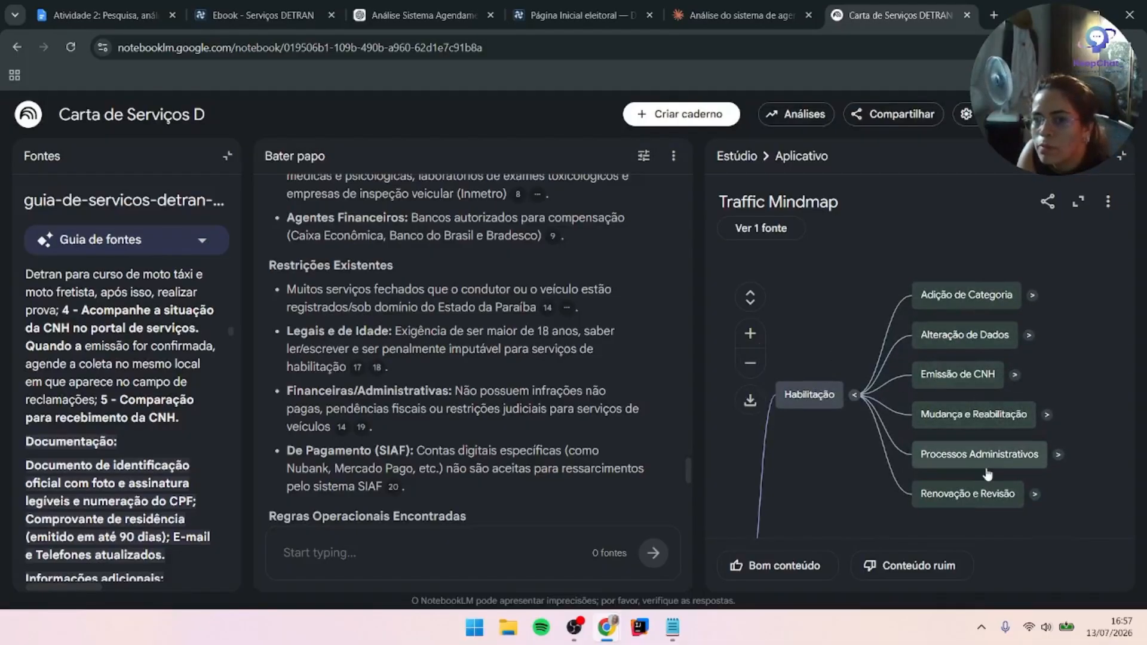
Inspect the expanded mind map as a whole in the enlarged view, then close it and return to the notebook
{"action": "left_click", "coordinate": [1078, 201]}
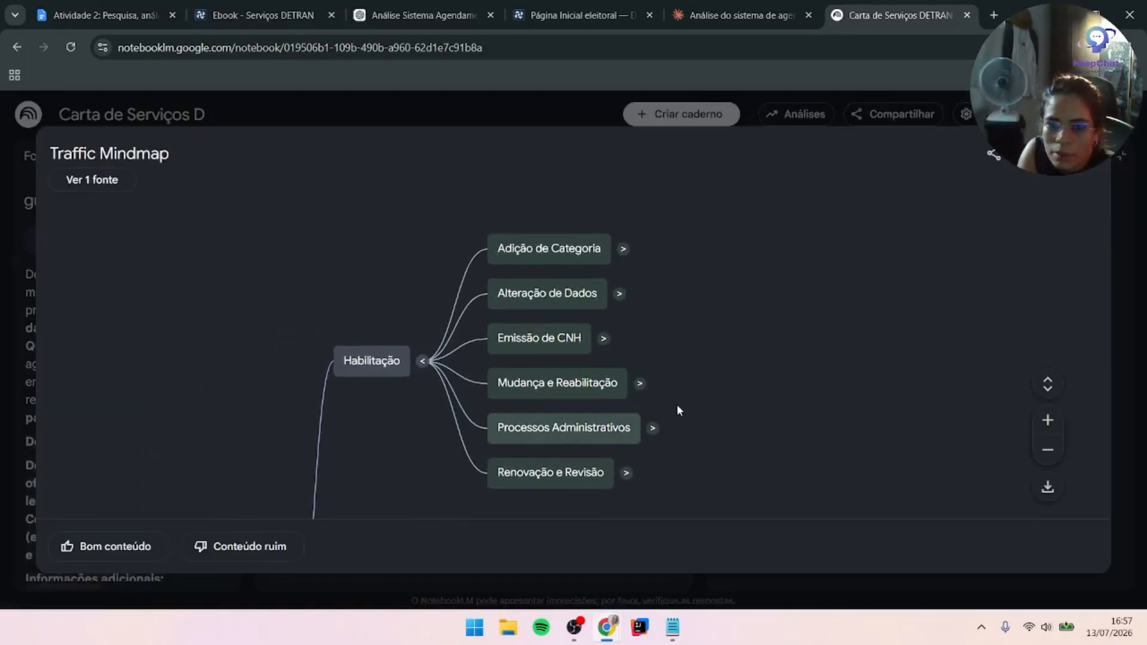
{"action": "left_click", "coordinate": [1048, 449]}
{"action": "left_click_drag", "start_coordinate": [704, 396], "coordinate": [671, 360]}
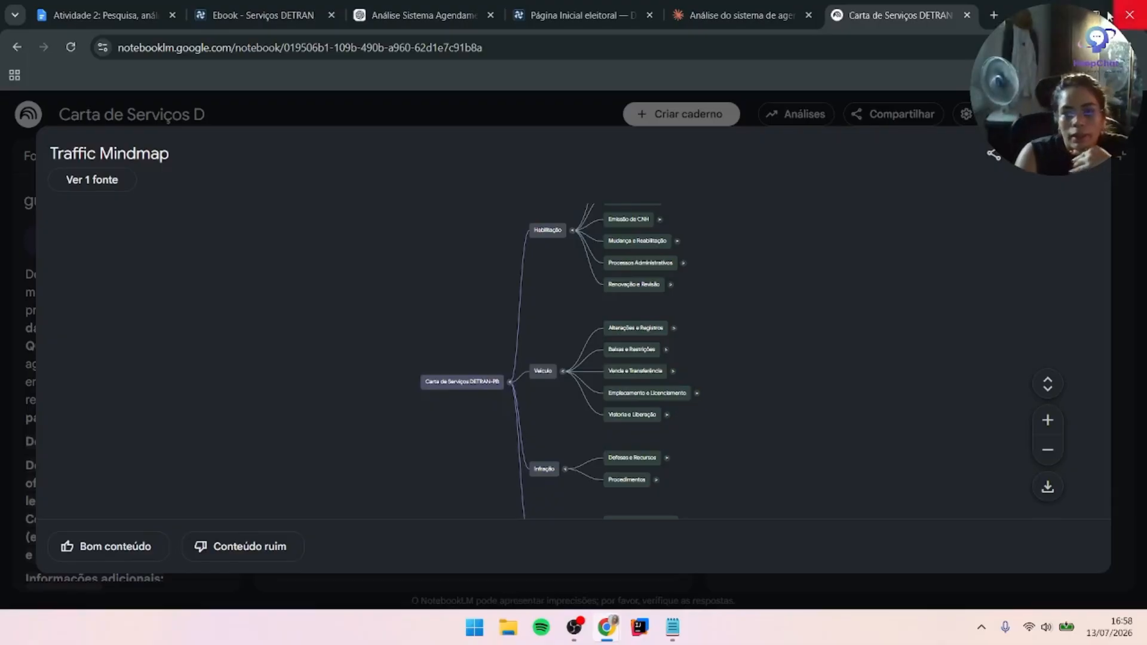
{"action": "left_click", "coordinate": [1055, 155]}
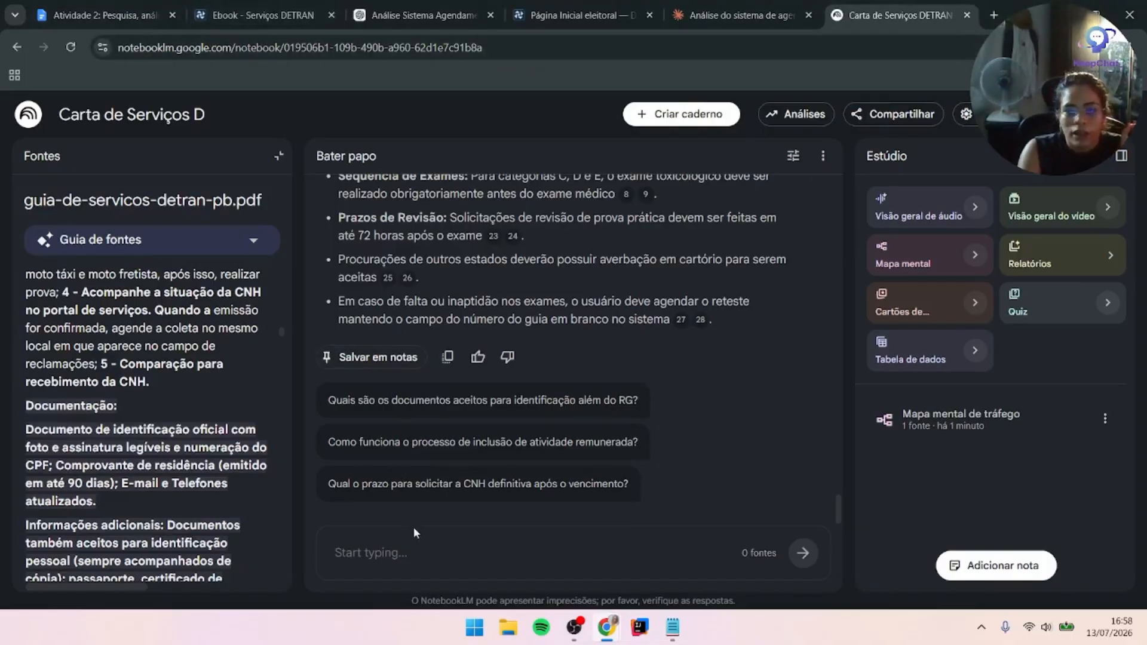
Switch to the Atividade 2 document and read the Experimentação Livre instructions, including the table of minimum deliverables
{"action": "mouse_move", "coordinate": [673, 627]}
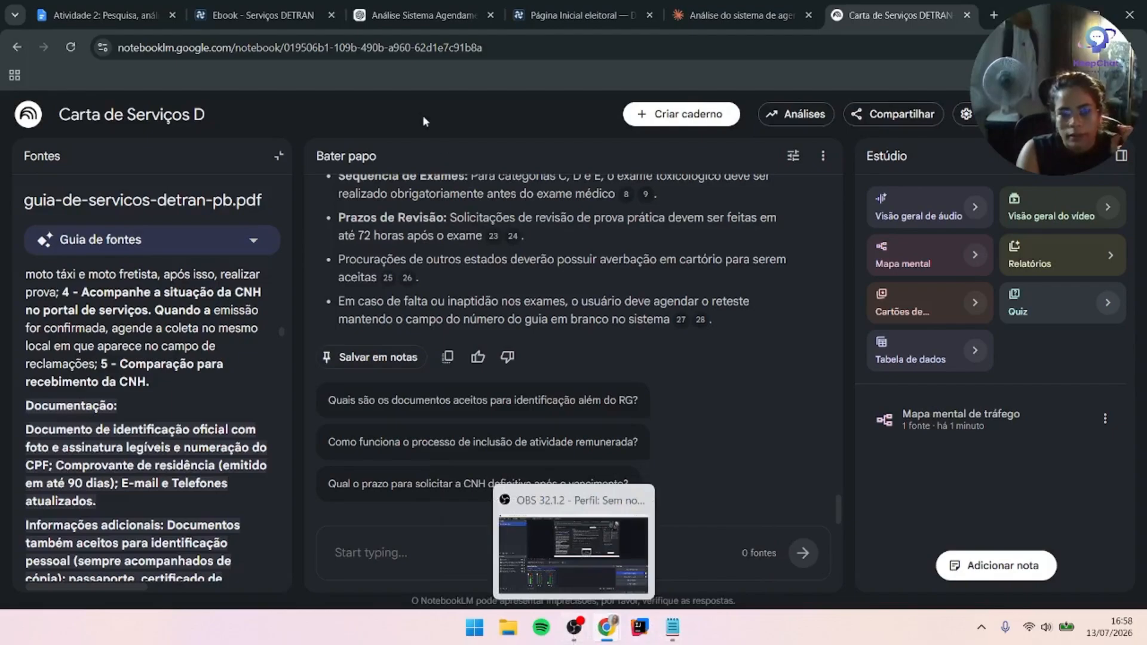
{"action": "left_click", "coordinate": [172, 5]}
{"action": "scroll", "coordinate": [489, 452], "scroll_direction": "down", "scroll_amount": 20}
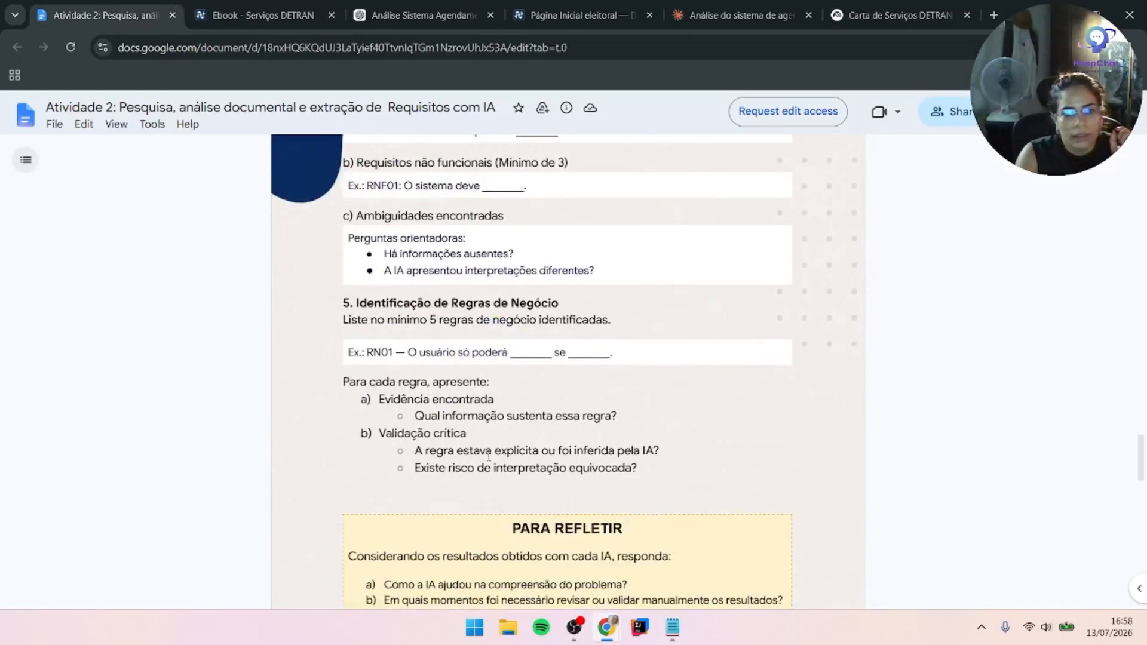
{"action": "scroll", "coordinate": [488, 451], "scroll_direction": "up", "scroll_amount": 12}
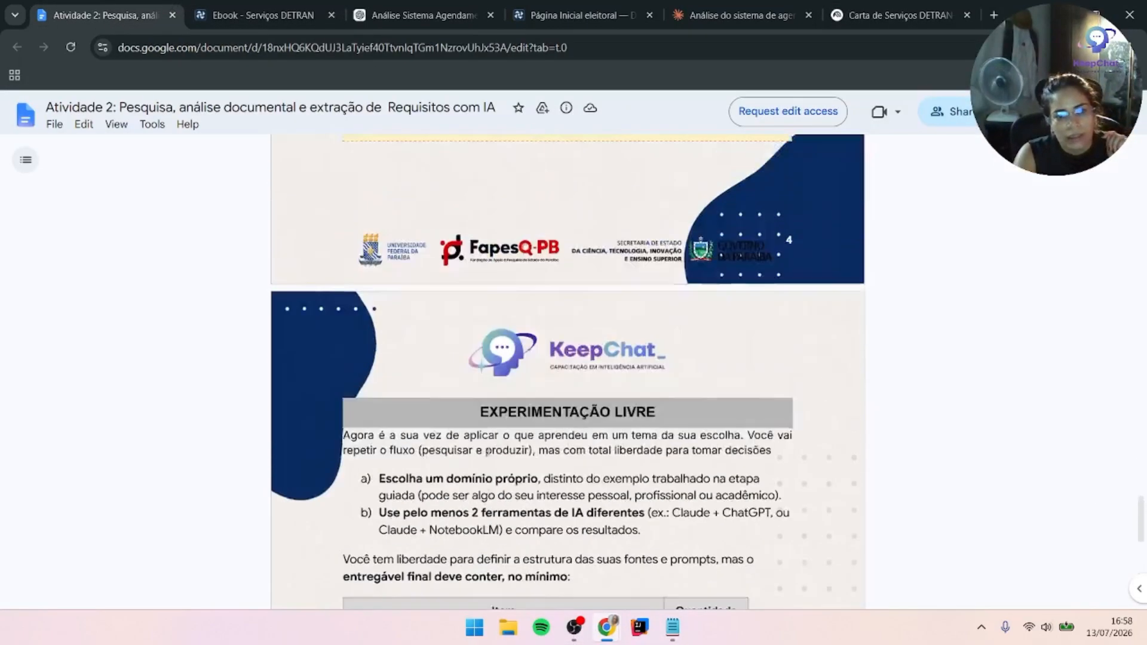
{"action": "scroll", "coordinate": [489, 451], "scroll_direction": "down", "scroll_amount": 5}
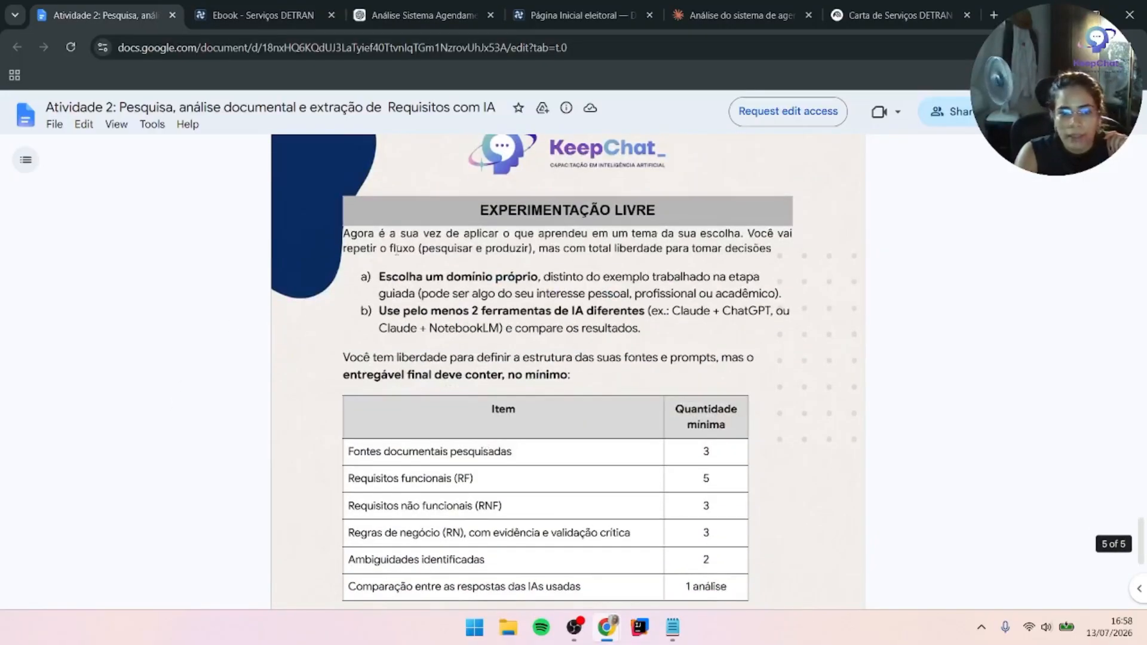
{"action": "left_click_drag", "start_coordinate": [350, 239], "coordinate": [565, 280]}
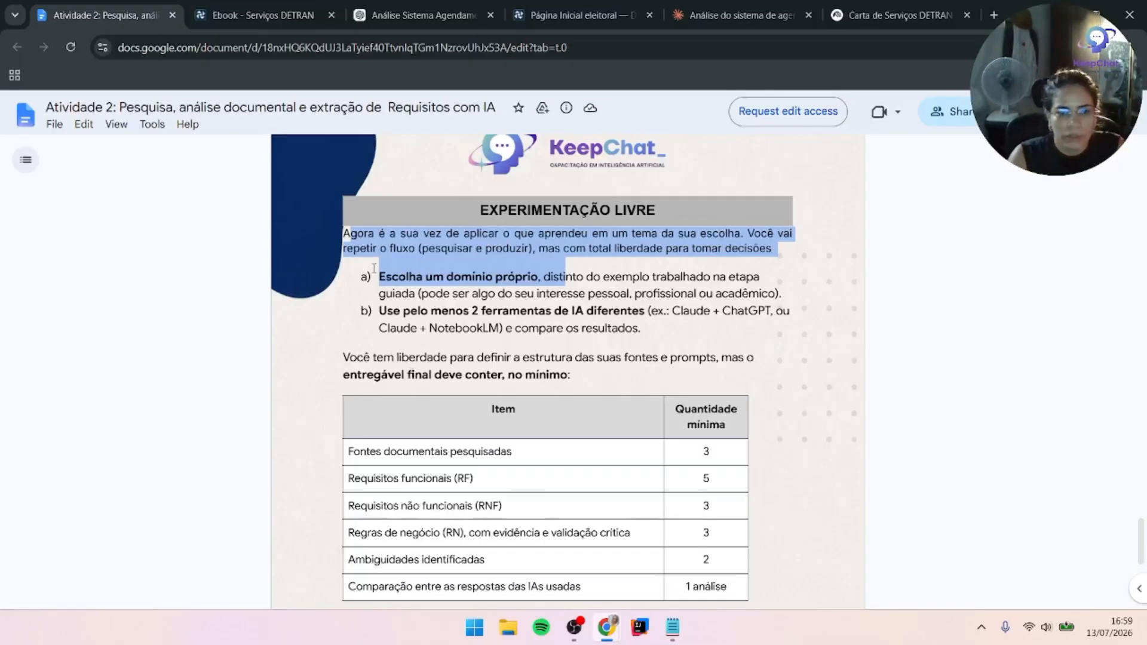
{"action": "left_click_drag", "start_coordinate": [714, 481], "coordinate": [815, 464]}
{"action": "left_click_drag", "start_coordinate": [411, 263], "coordinate": [643, 328]}
{"action": "left_click", "coordinate": [692, 310]}
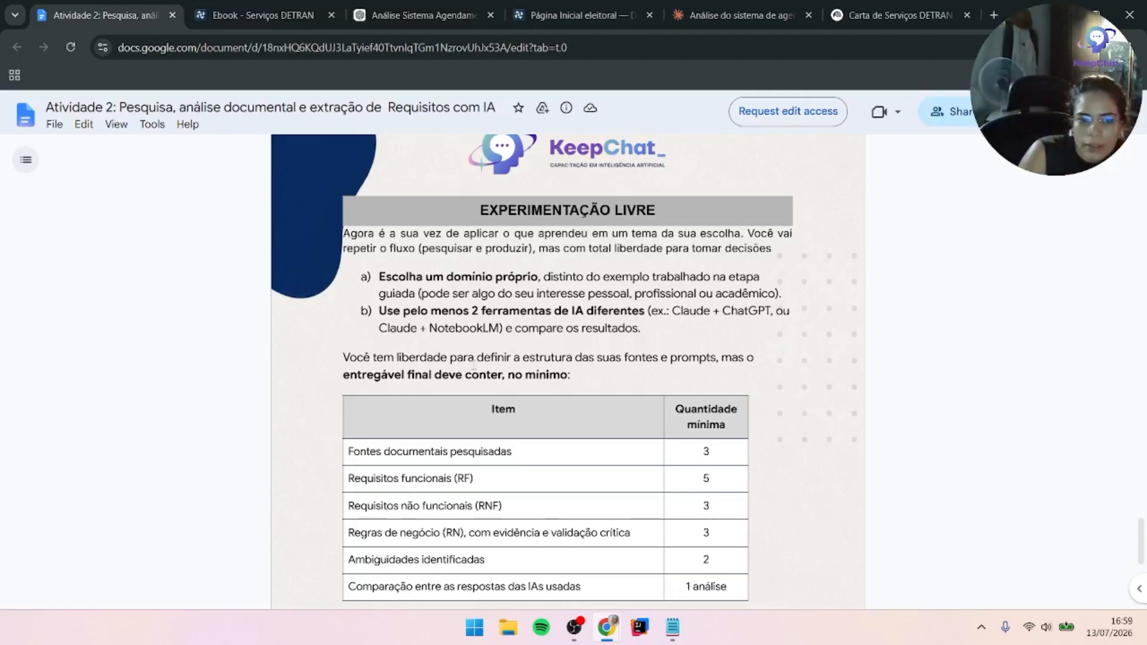
{"action": "scroll", "coordinate": [485, 349], "scroll_direction": "down", "scroll_amount": 5}
{"action": "scroll", "coordinate": [486, 350], "scroll_direction": "up", "scroll_amount": 5}
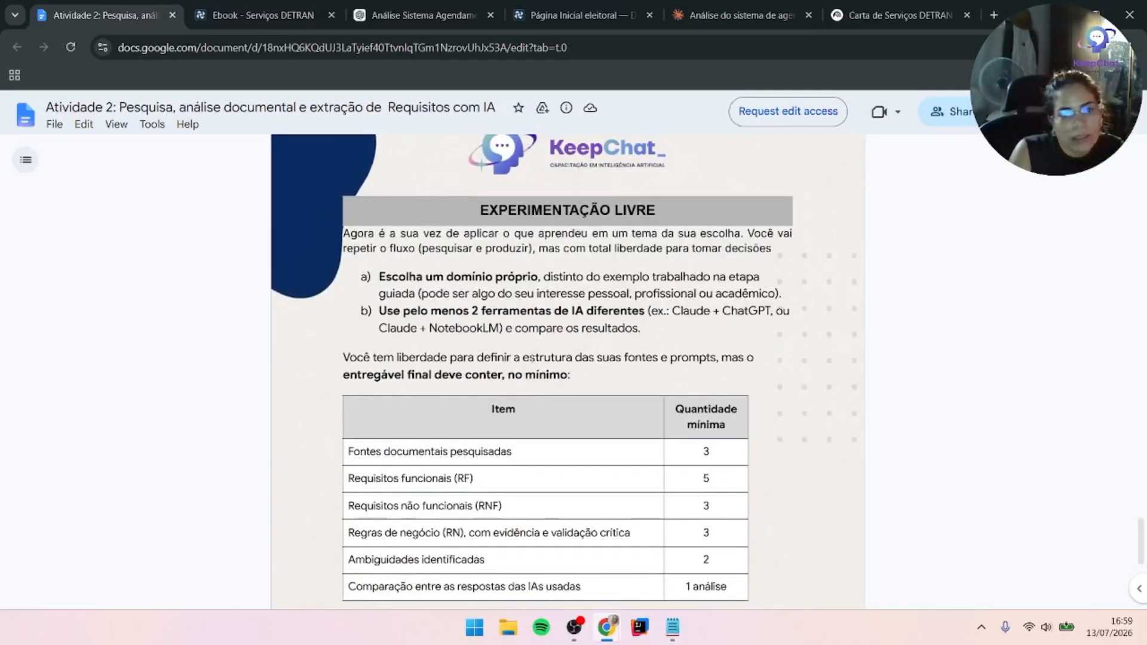
Switch to the ChatGPT conversation about the DETRAN scheduling system
{"action": "left_click", "coordinate": [430, 8]}
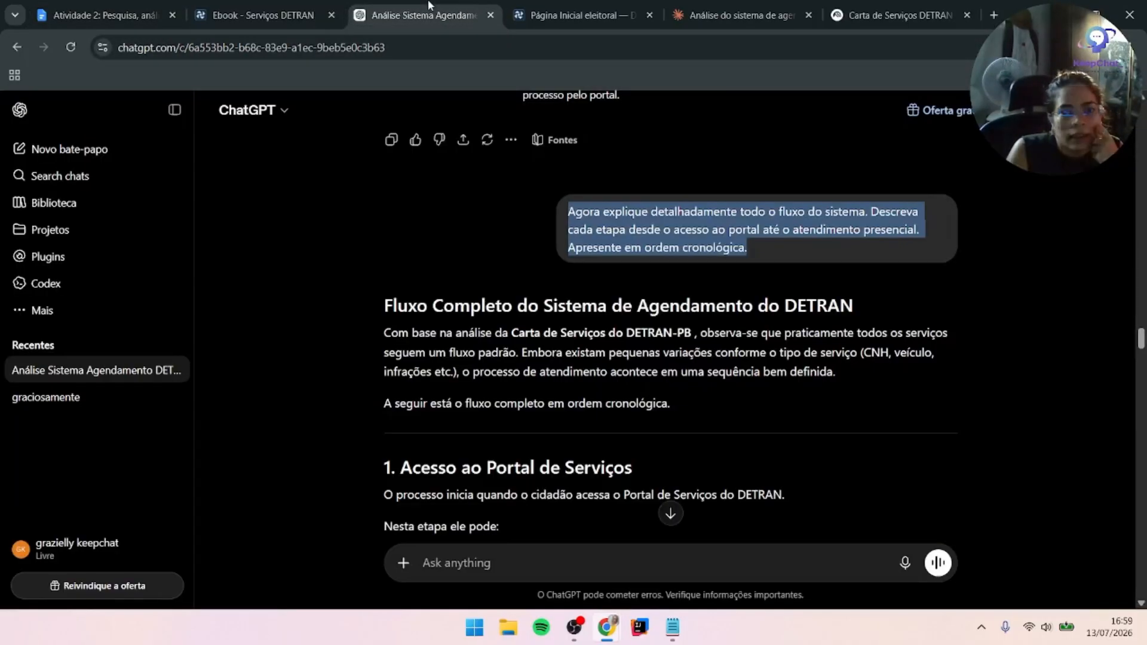